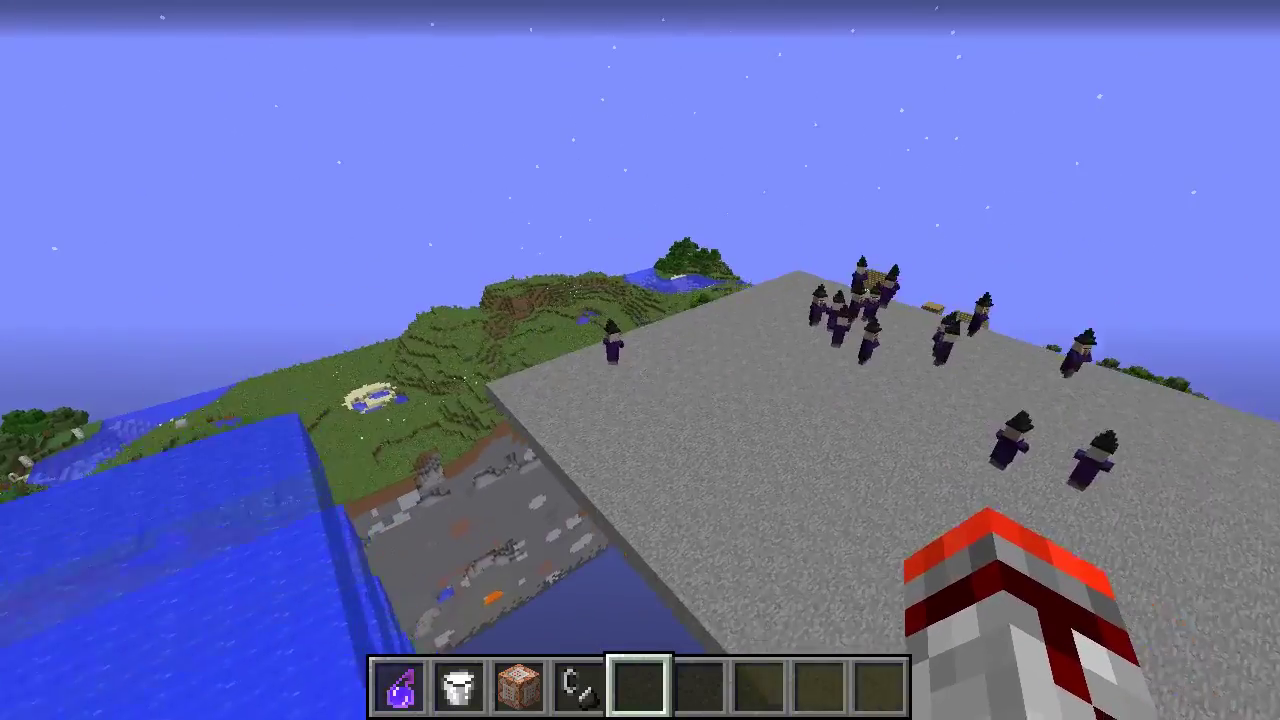
Step: Turn on the debug overlay and survey the stone platforms with the witches from the air
{"action": "key", "text": "space"}
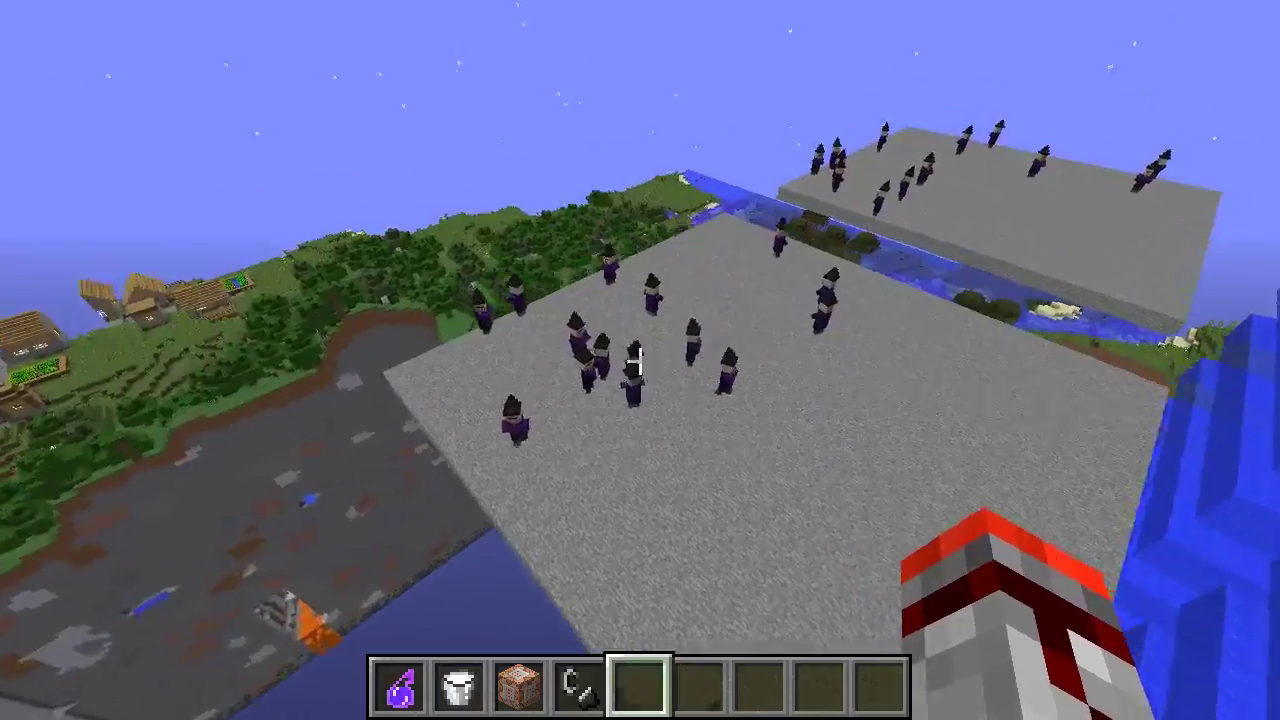
{"action": "key", "text": "a"}
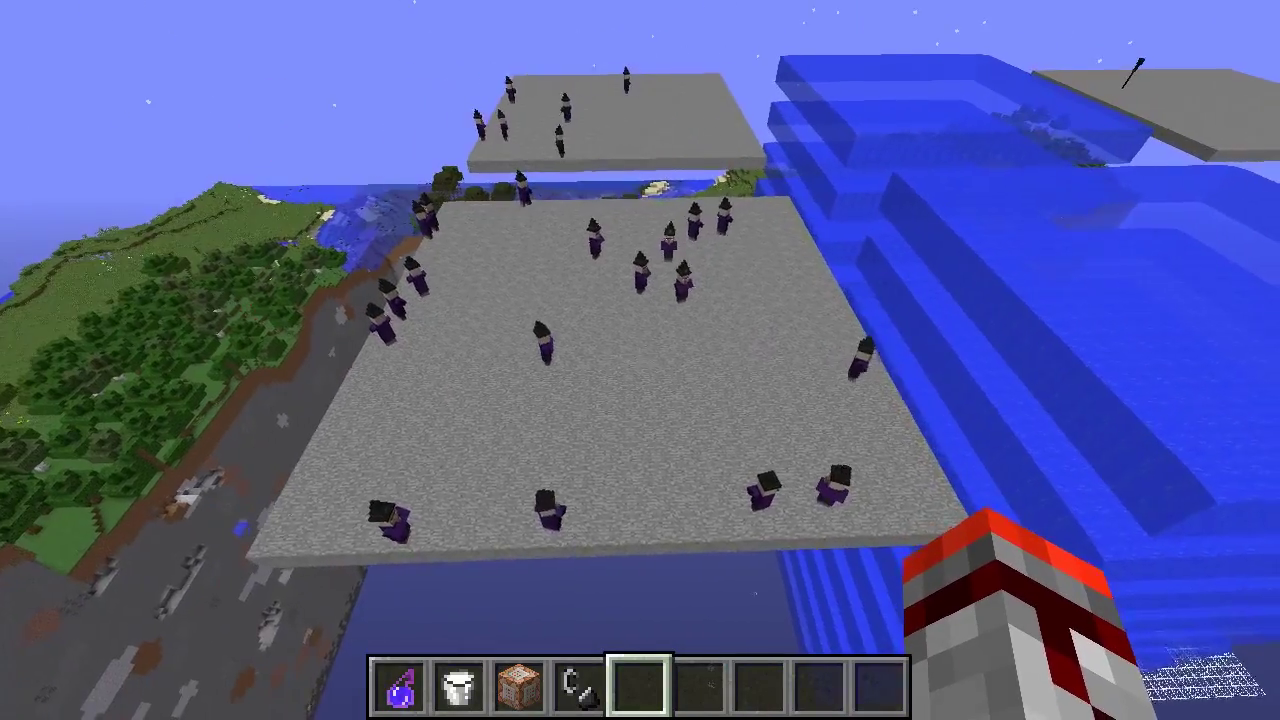
{"action": "key", "text": "F3"}
{"action": "key", "text": "w"}
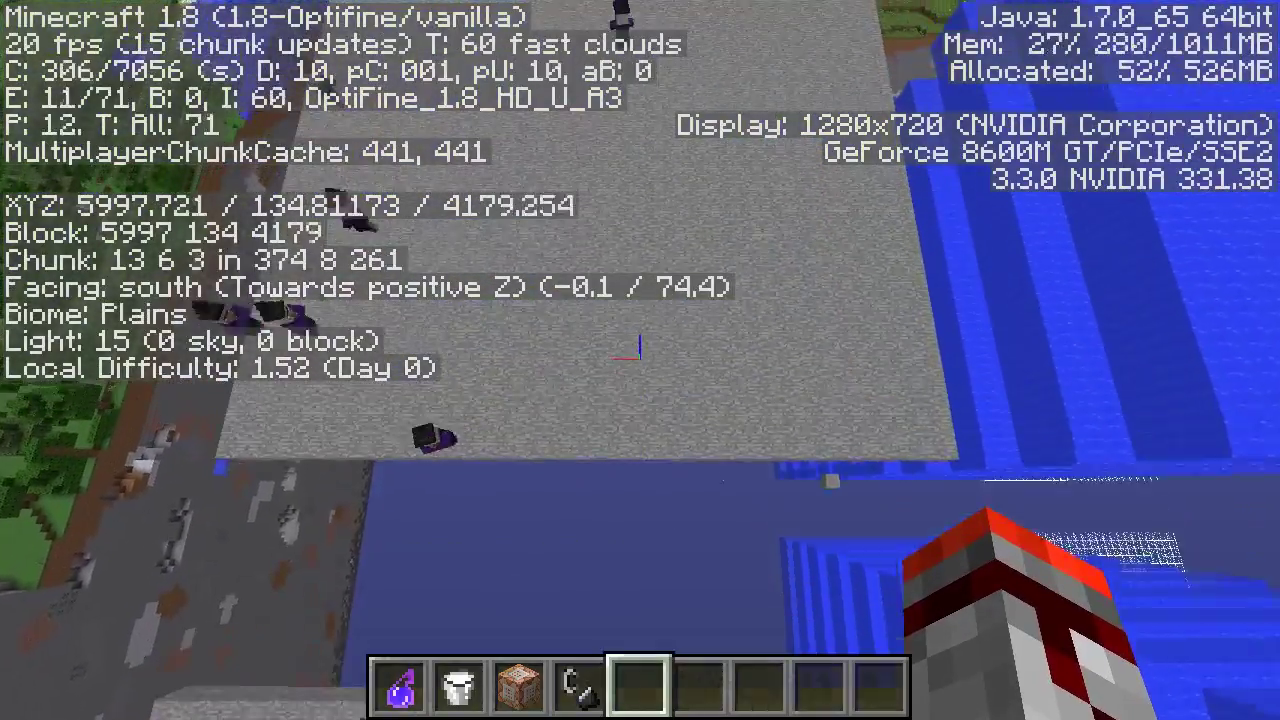
{"action": "key", "text": "s"}
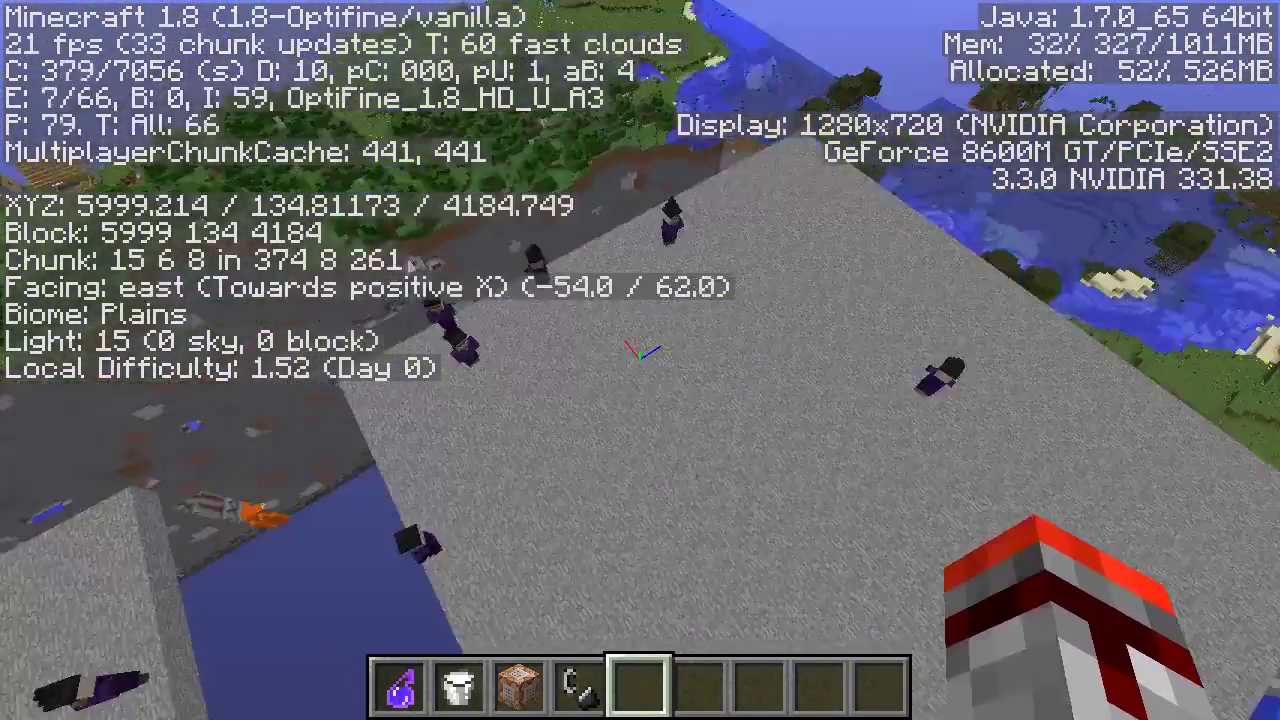
{"action": "key", "text": "w"}
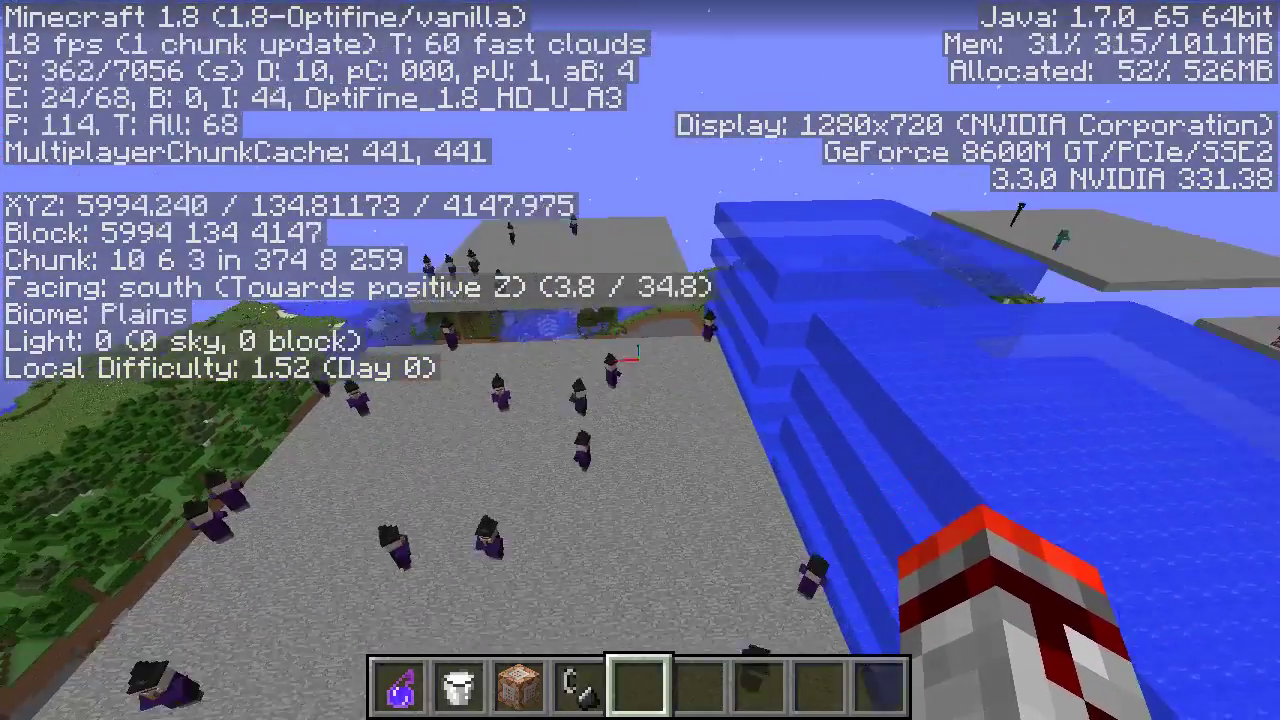
{"action": "key", "text": "w"}
{"action": "left_click", "coordinate": [640, 360]}
{"action": "key", "text": "w"}
{"action": "key", "text": "d"}
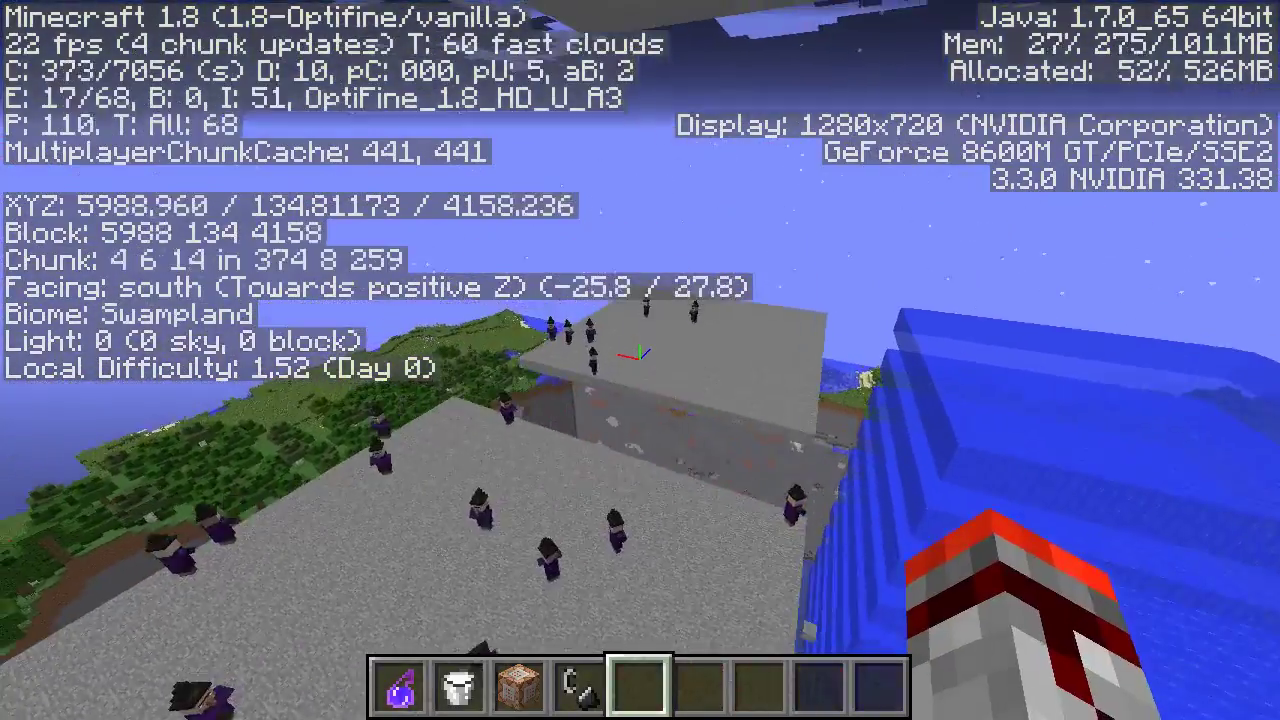
{"action": "left_click", "coordinate": [640, 360]}
{"action": "left_click", "coordinate": [640, 360]}
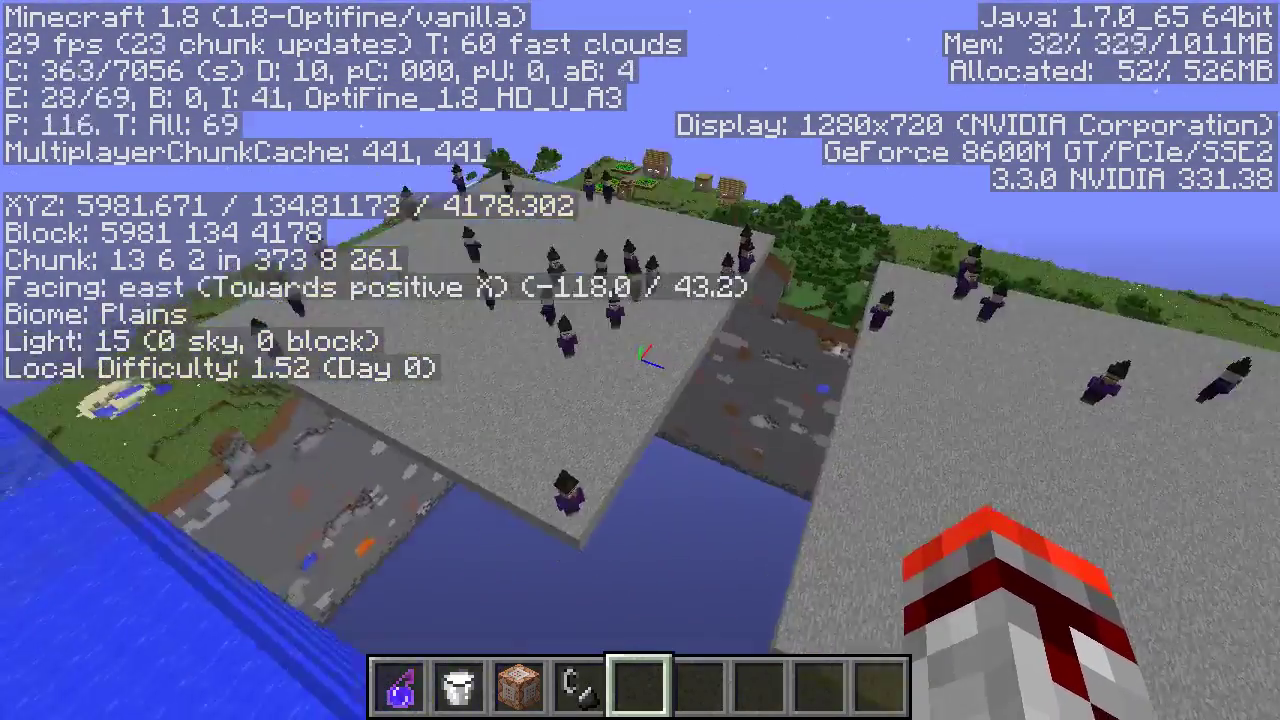
{"action": "key", "text": "w"}
{"action": "key", "text": "s"}
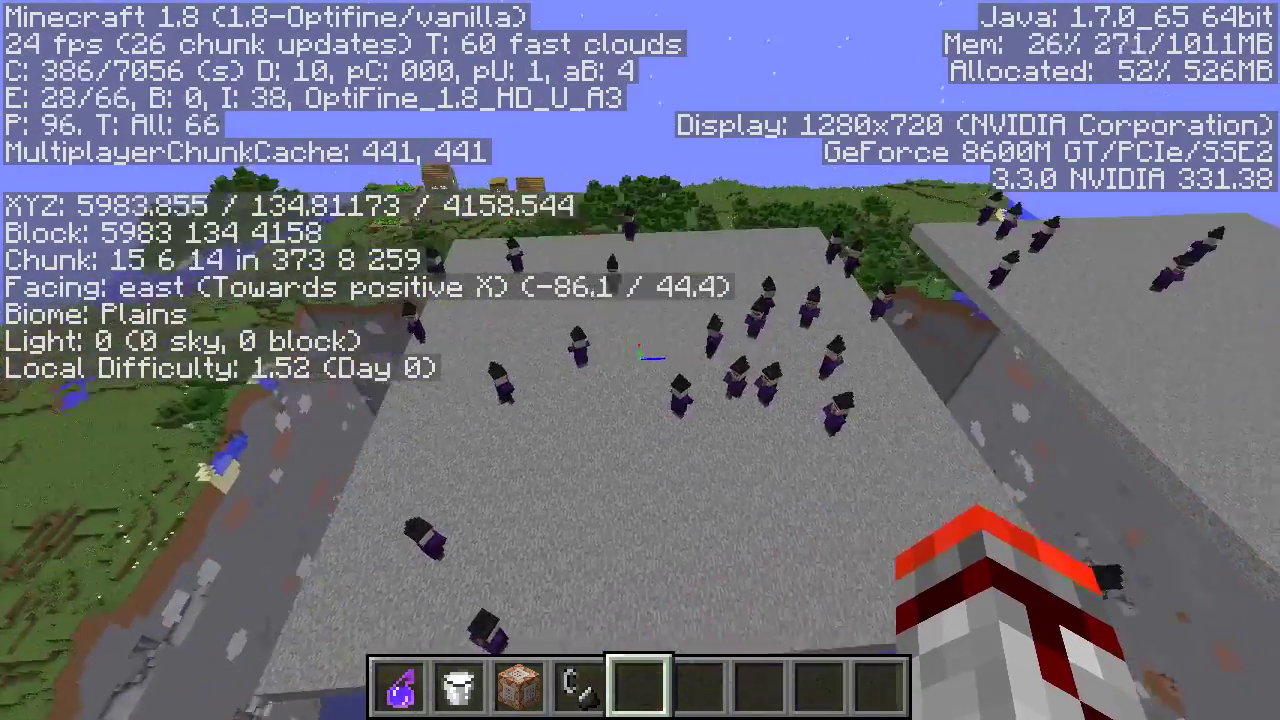
{"action": "key", "text": "w"}
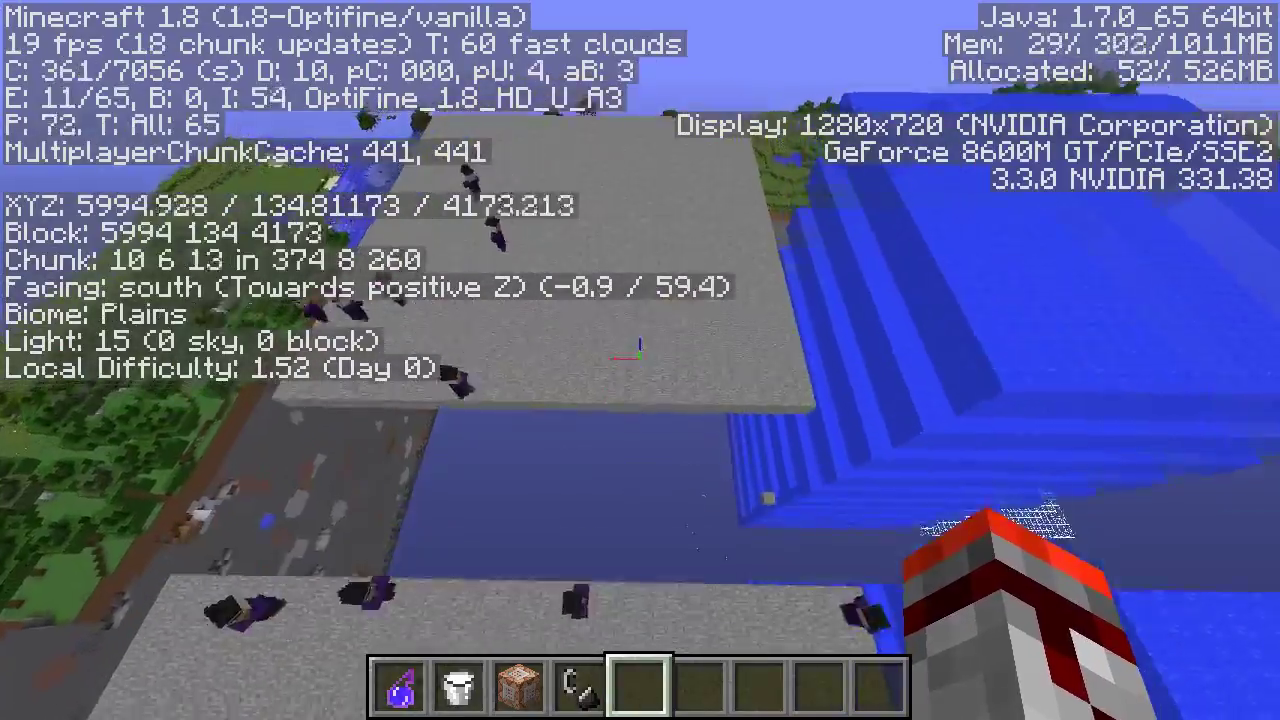
Step: Fly down to the edge of a stone witch platform, examine its side and surface up close, and hide the debug overlay
{"action": "key", "text": "w"}
{"action": "key", "text": "shift"}
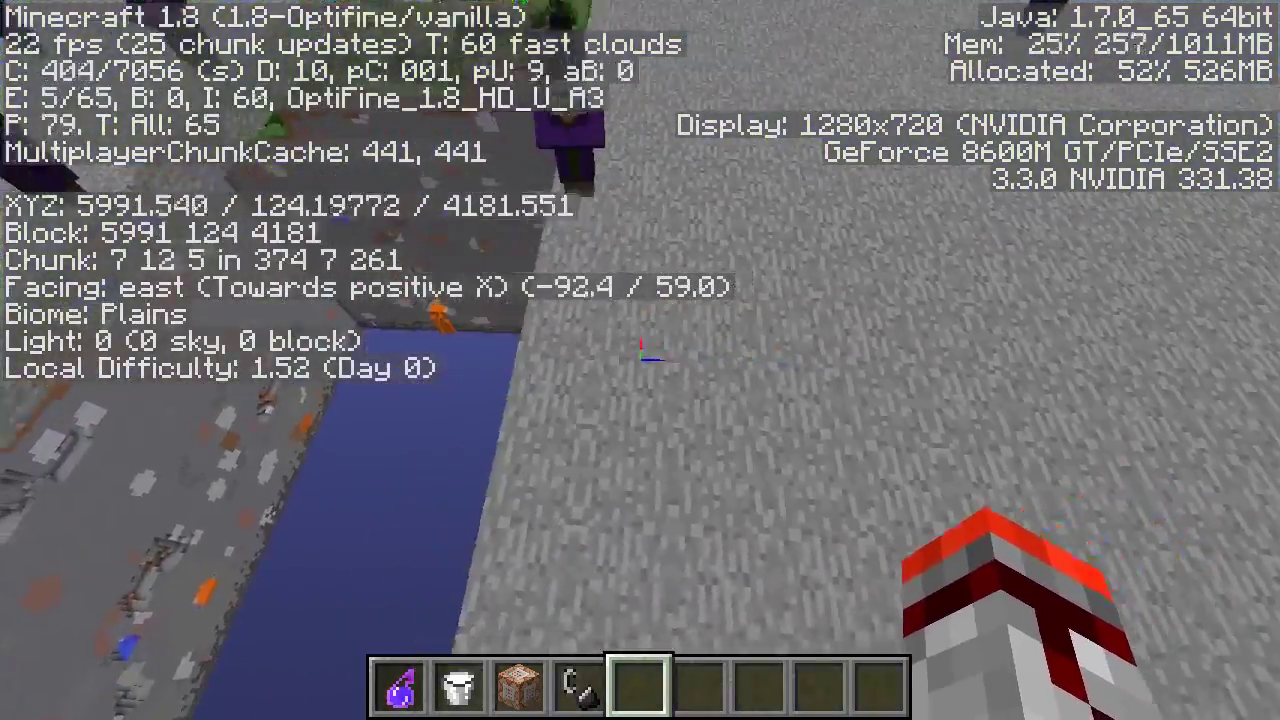
{"action": "key", "text": "shift"}
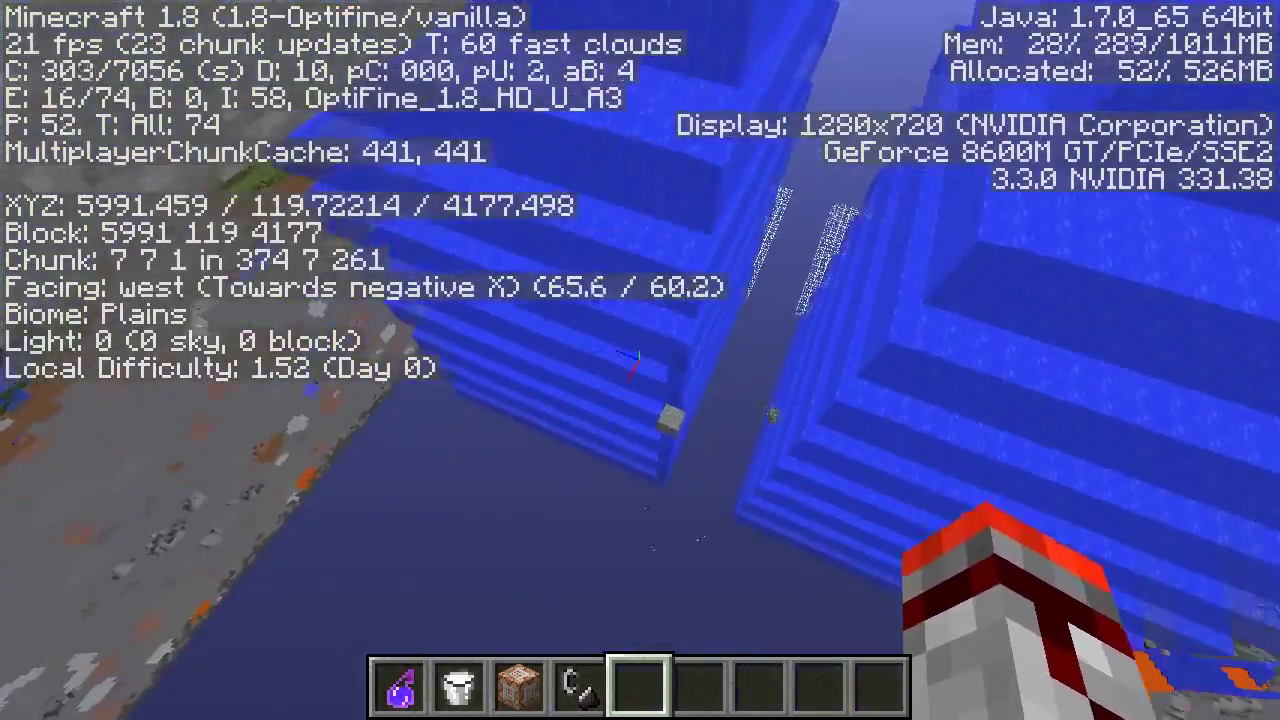
{"action": "key", "text": "d"}
{"action": "key", "text": "w"}
{"action": "key", "text": "a"}
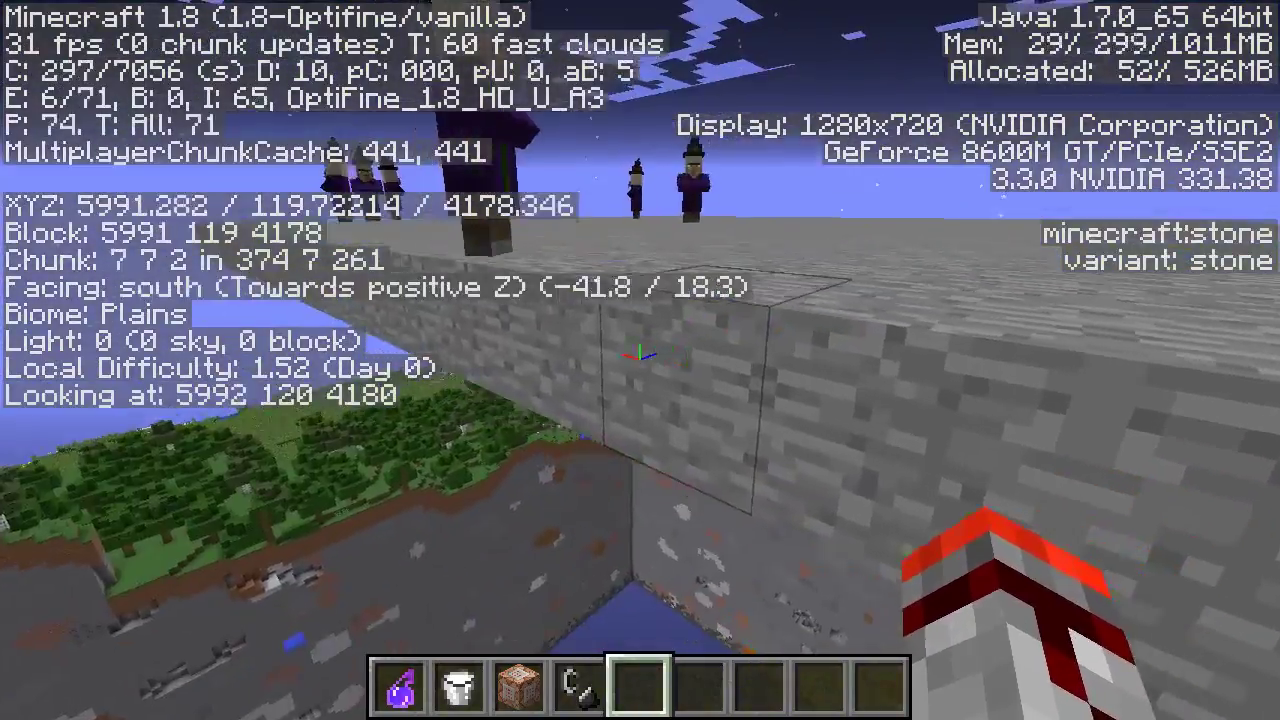
{"action": "key", "text": "w"}
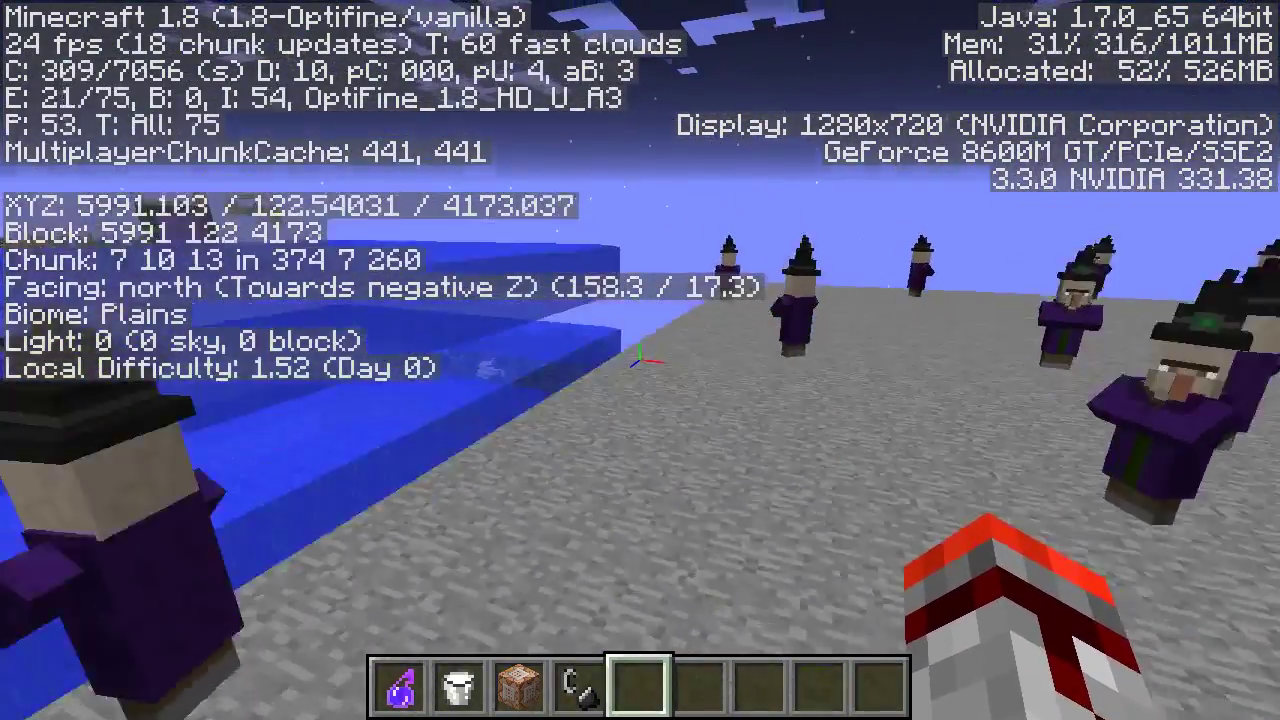
{"action": "key", "text": "F3"}
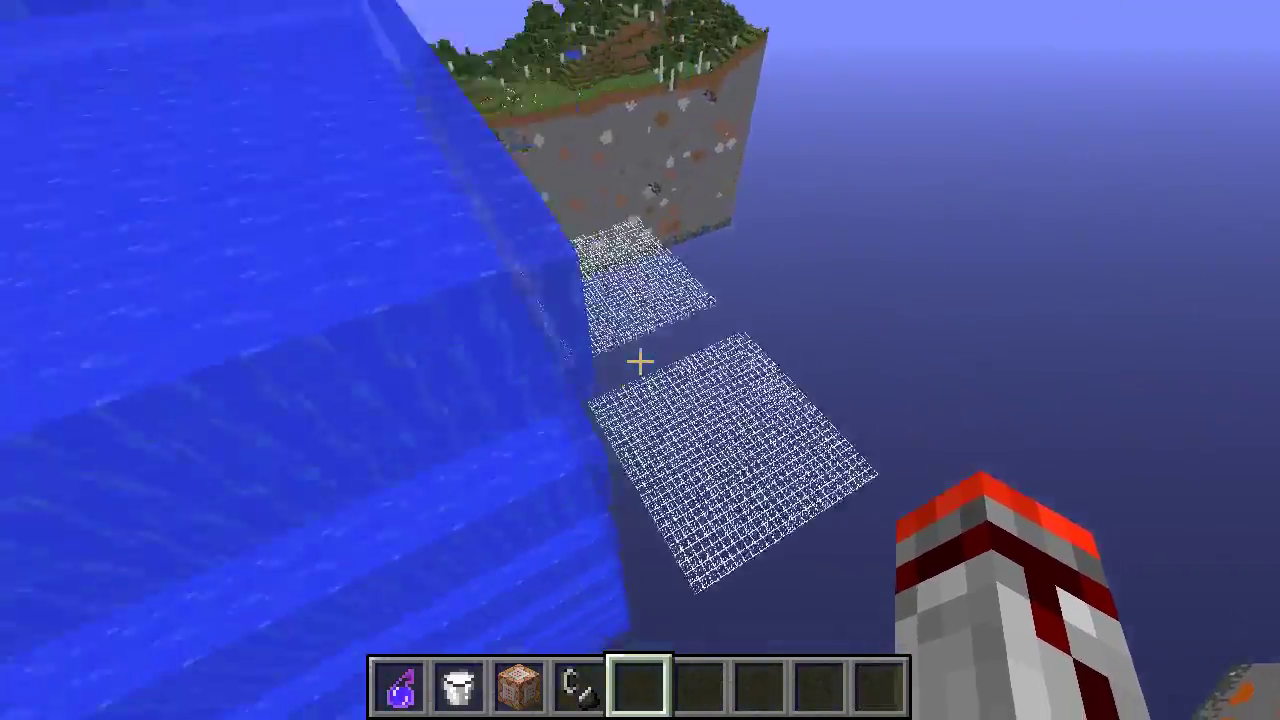
Step: Fly toward the glass platforms and drink the purple potion to renew its effect
{"action": "key", "text": "w"}
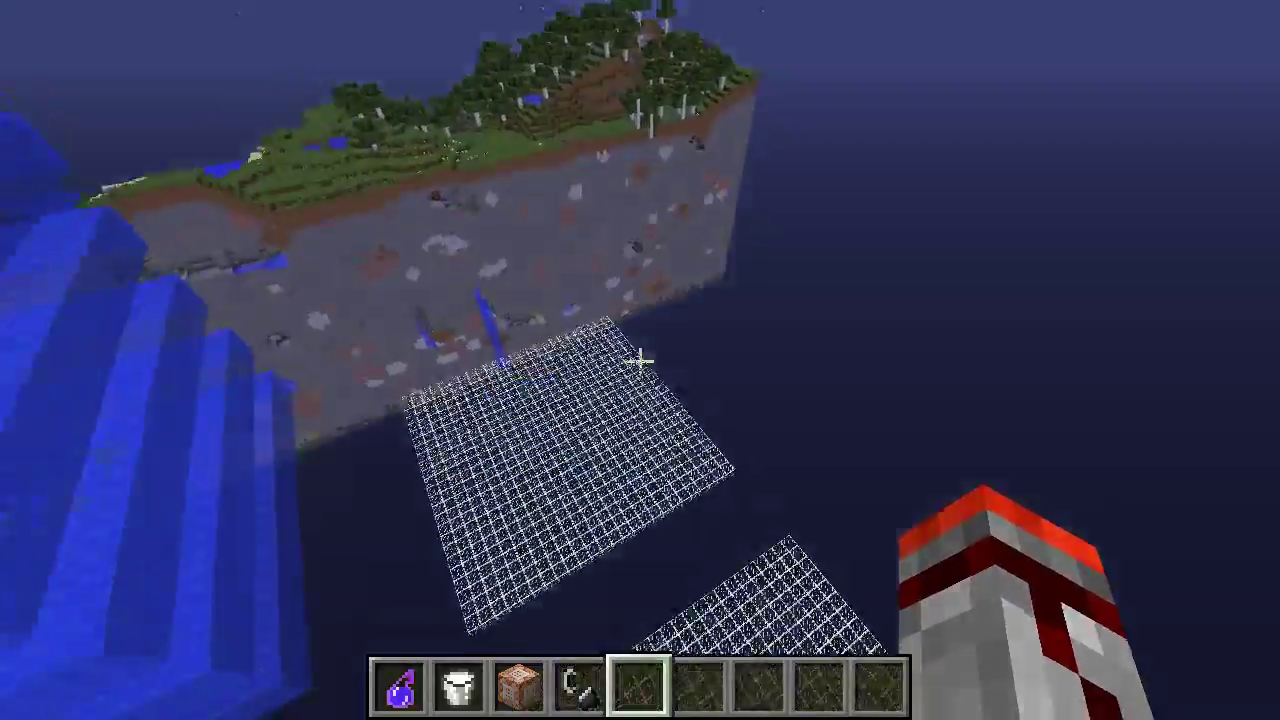
{"action": "key", "text": "1"}
{"action": "right_click", "coordinate": [640, 360]}
{"action": "key", "text": "2"}
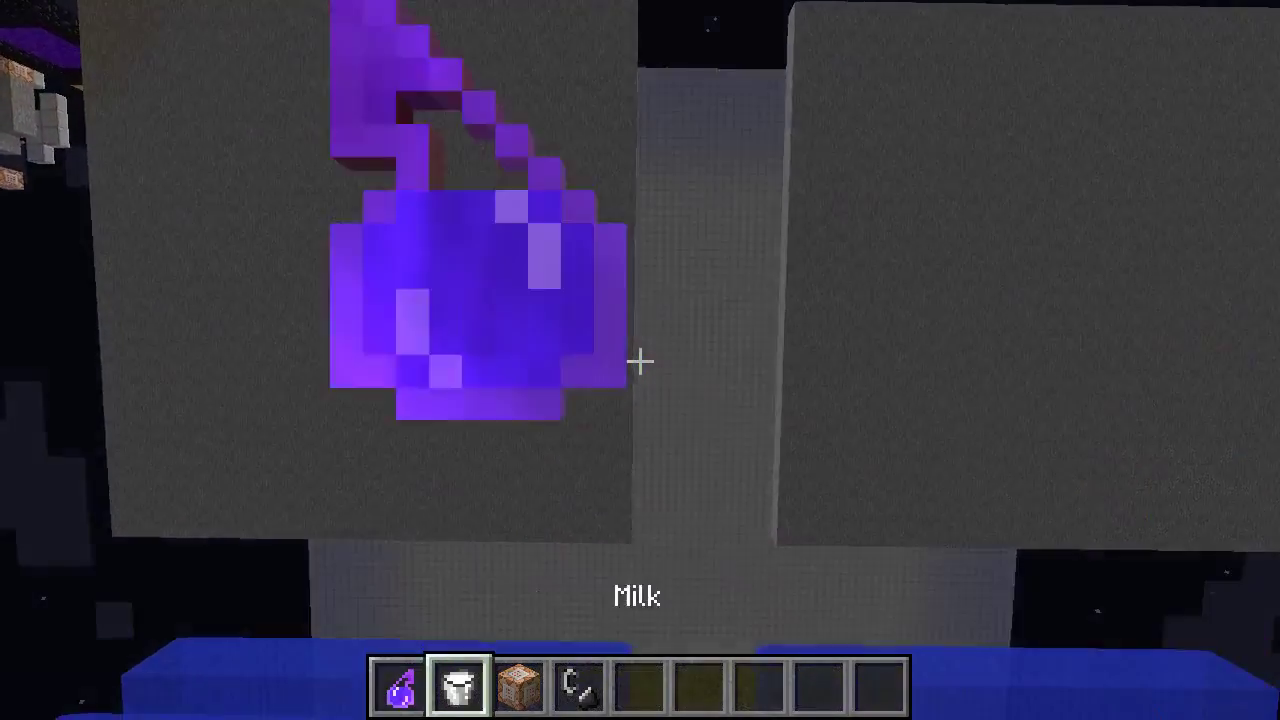
{"action": "key", "text": "4"}
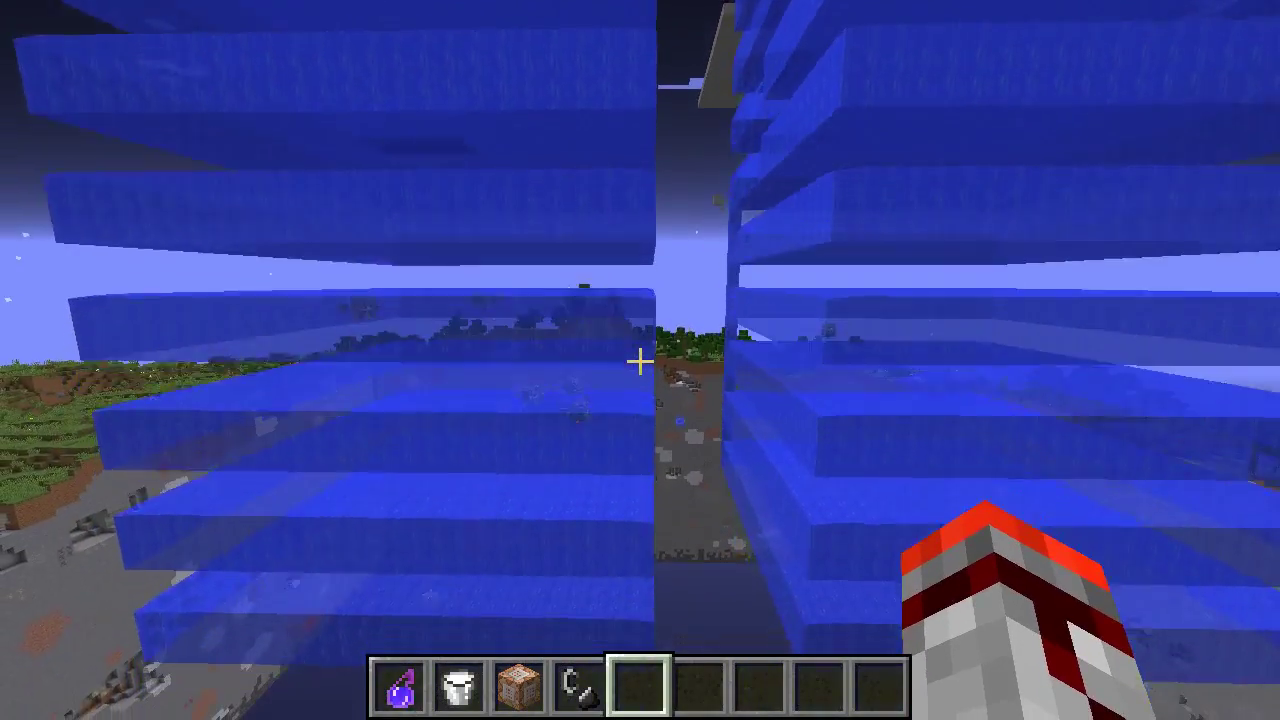
Step: Examine the water layers and the glass platforms from between and below with the debug overlay shown, and hide the overlay
{"action": "key", "text": "F3"}
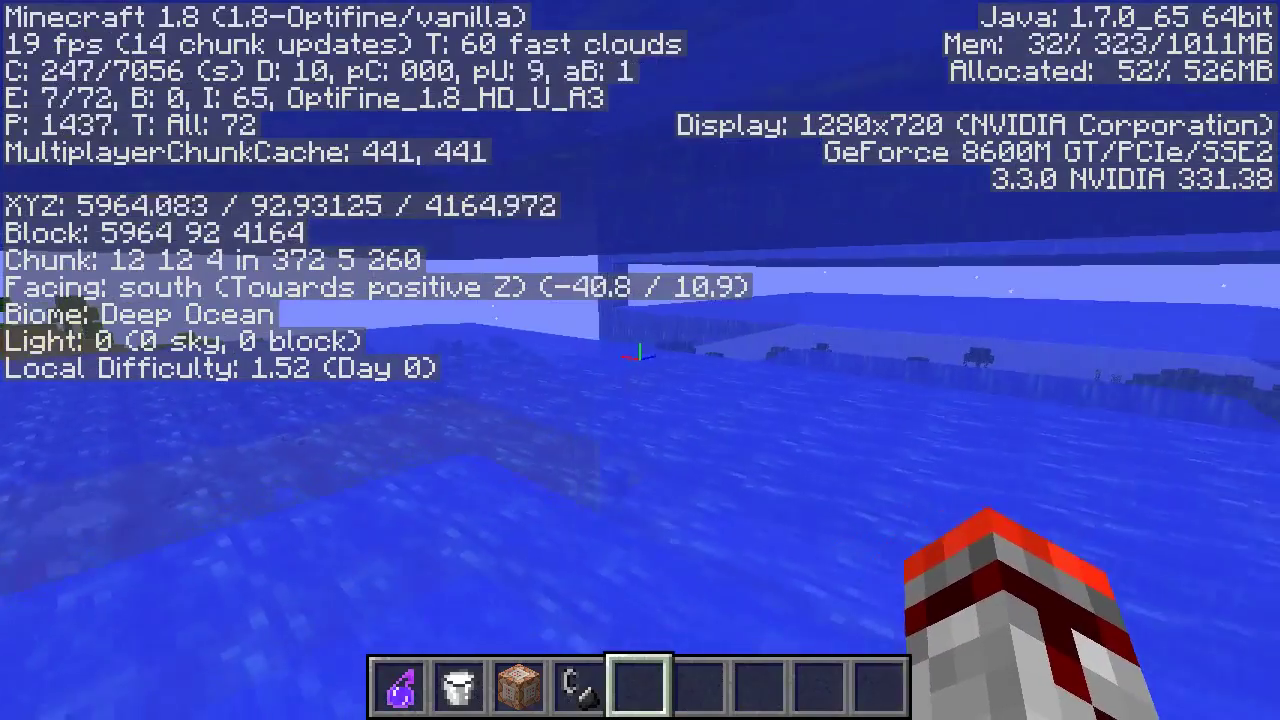
{"action": "key", "text": "w"}
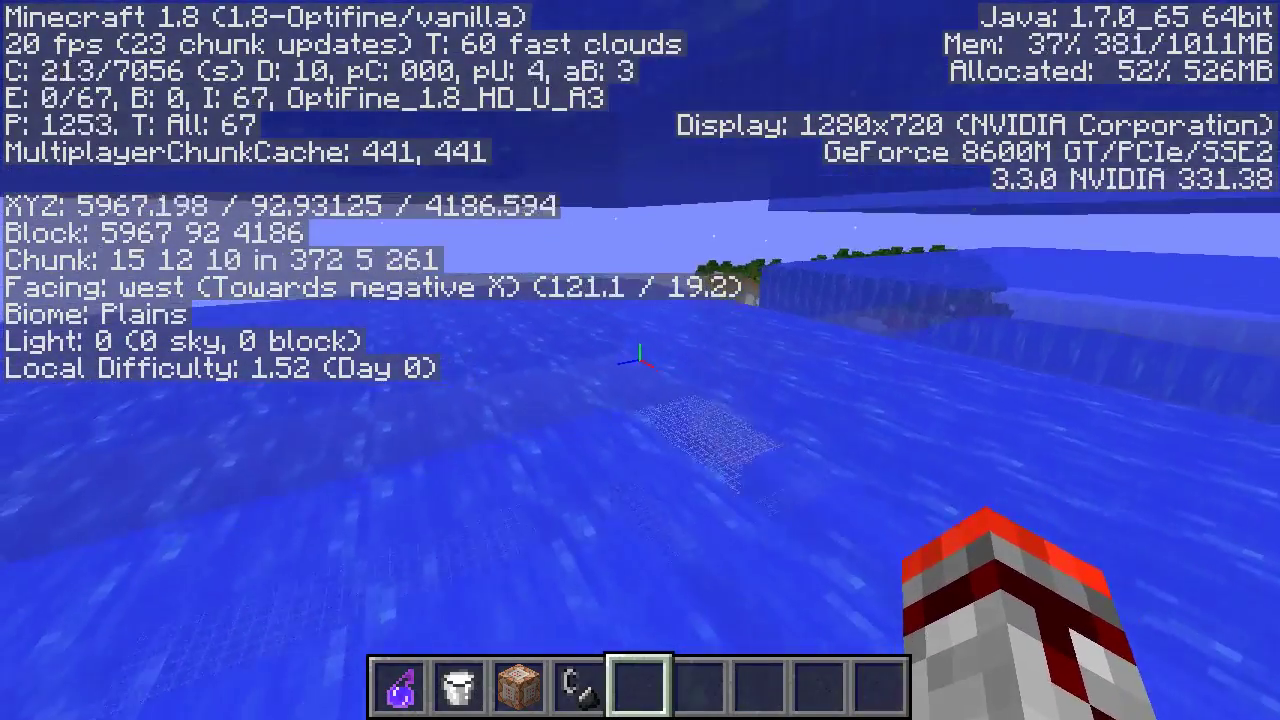
{"action": "key", "text": "w"}
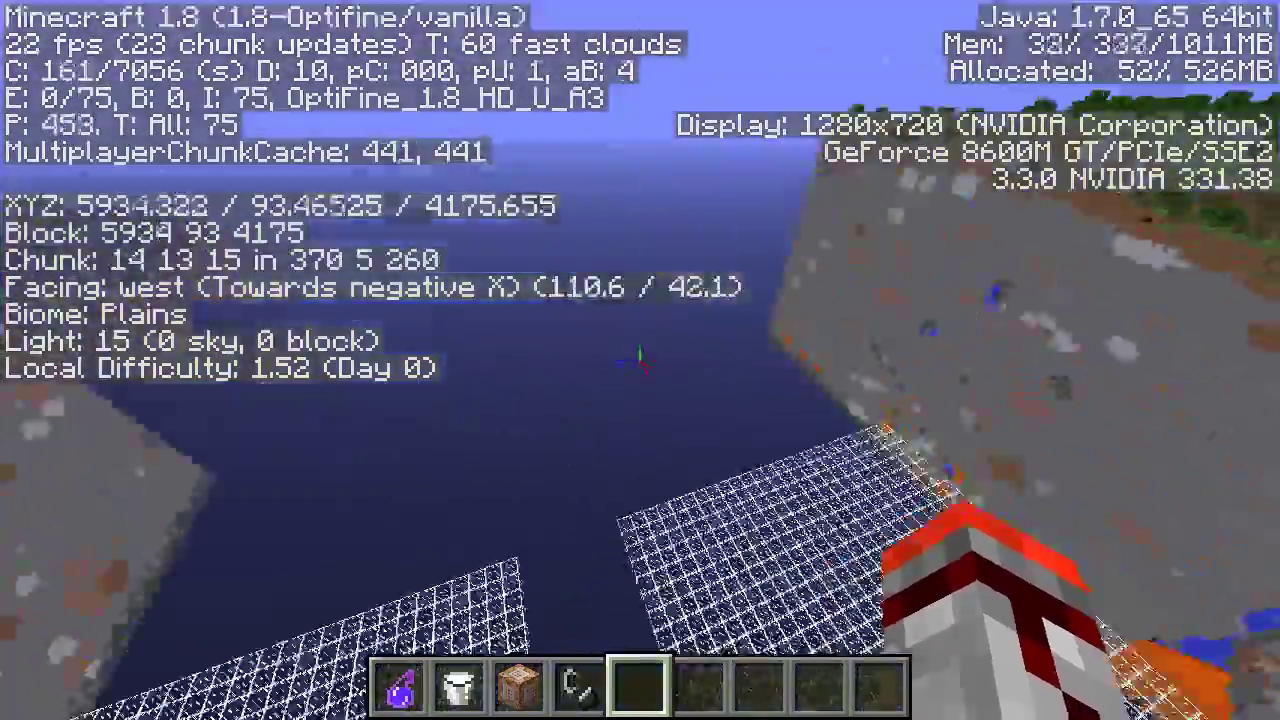
{"action": "key", "text": "space"}
{"action": "key", "text": "space"}
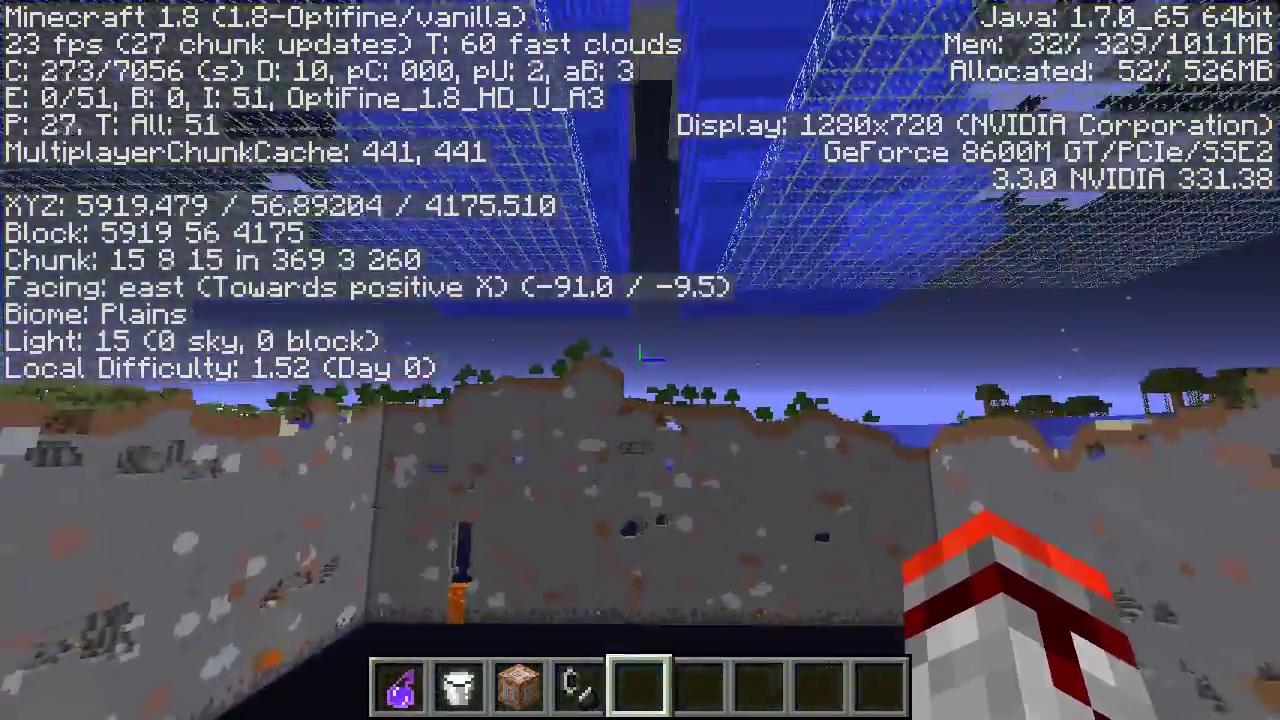
{"action": "key", "text": "space"}
{"action": "key", "text": "F3"}
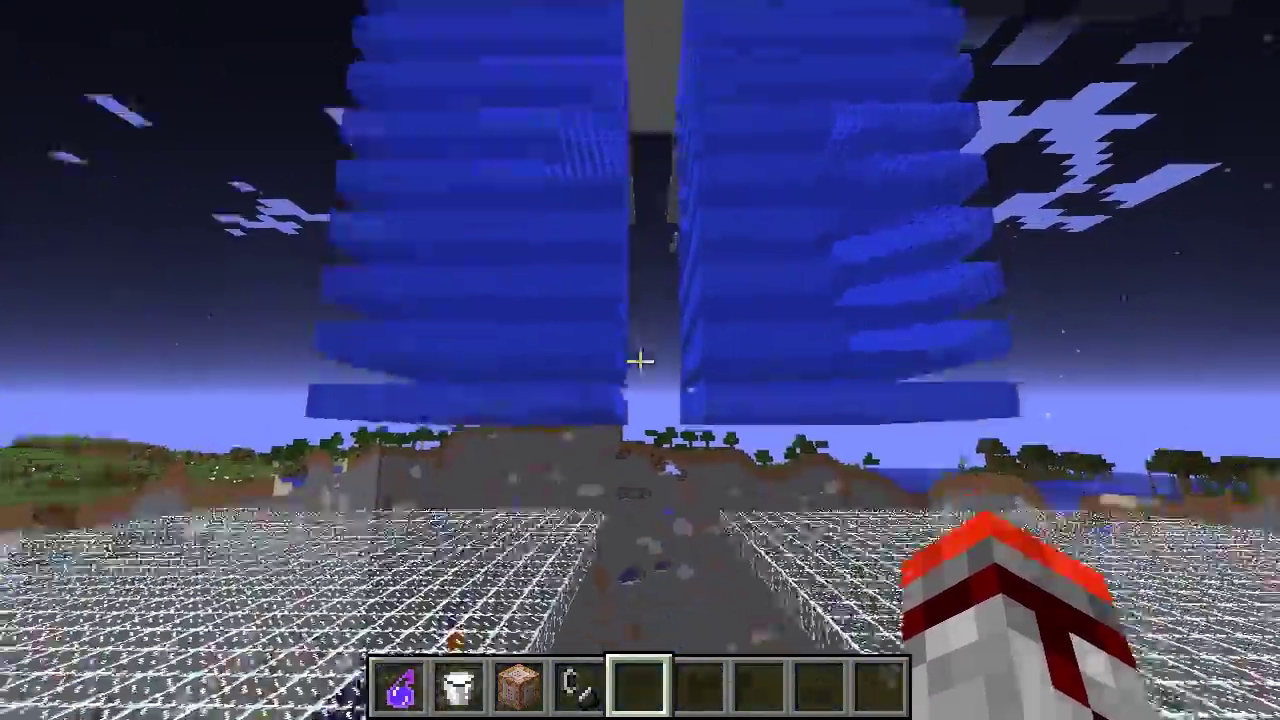
Step: Kill all witches by running the /kill @e command with the entity type Witch
{"action": "key", "text": "t"}
{"action": "key", "text": "Up"}
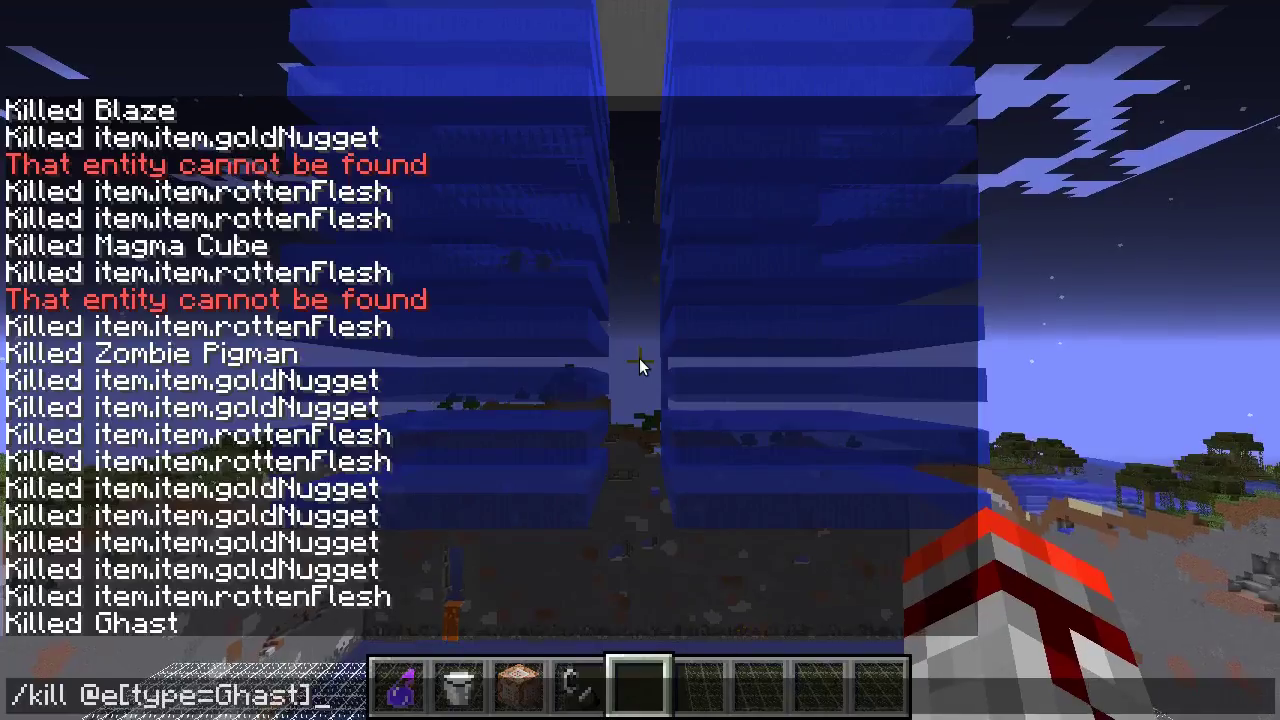
{"action": "key", "text": "Return"}
{"action": "key", "text": "space"}
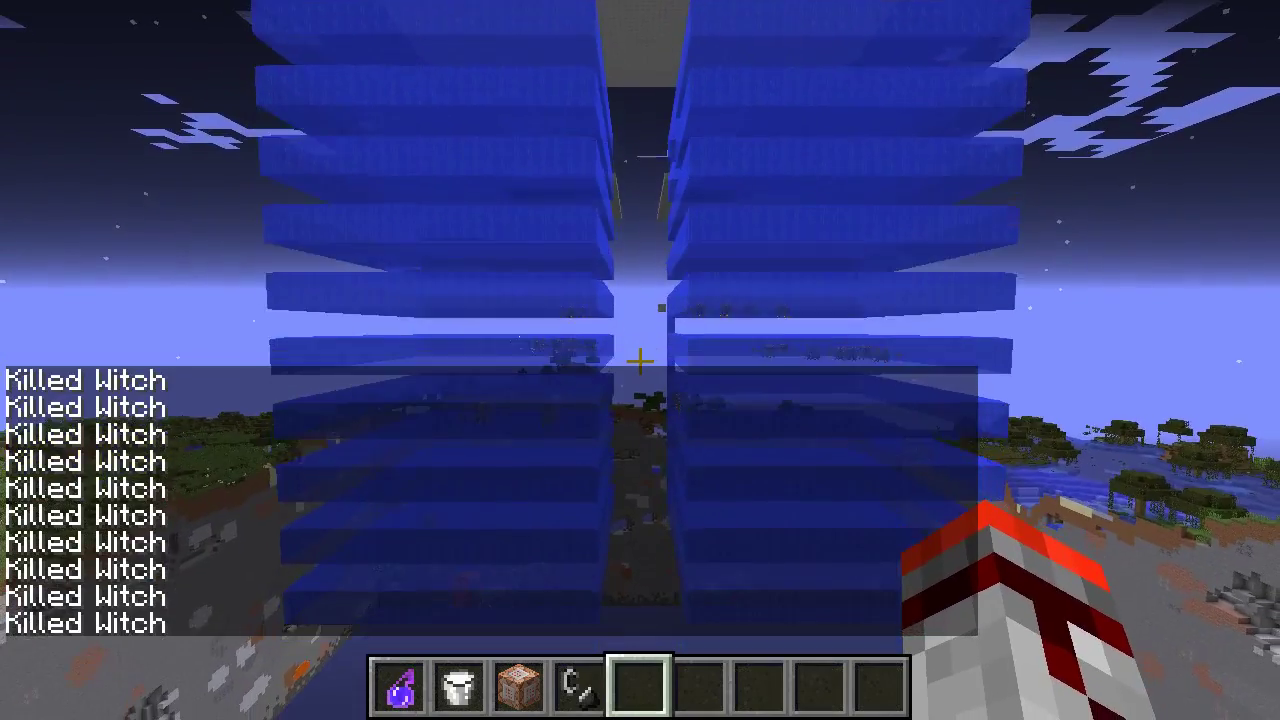
Step: Hide the game interface to view the stacked water layers and guardians from the front, and restore the interface
{"action": "key", "text": "F1"}
{"action": "key", "text": "space"}
{"action": "key", "text": "F1"}
{"action": "key", "text": "F1"}
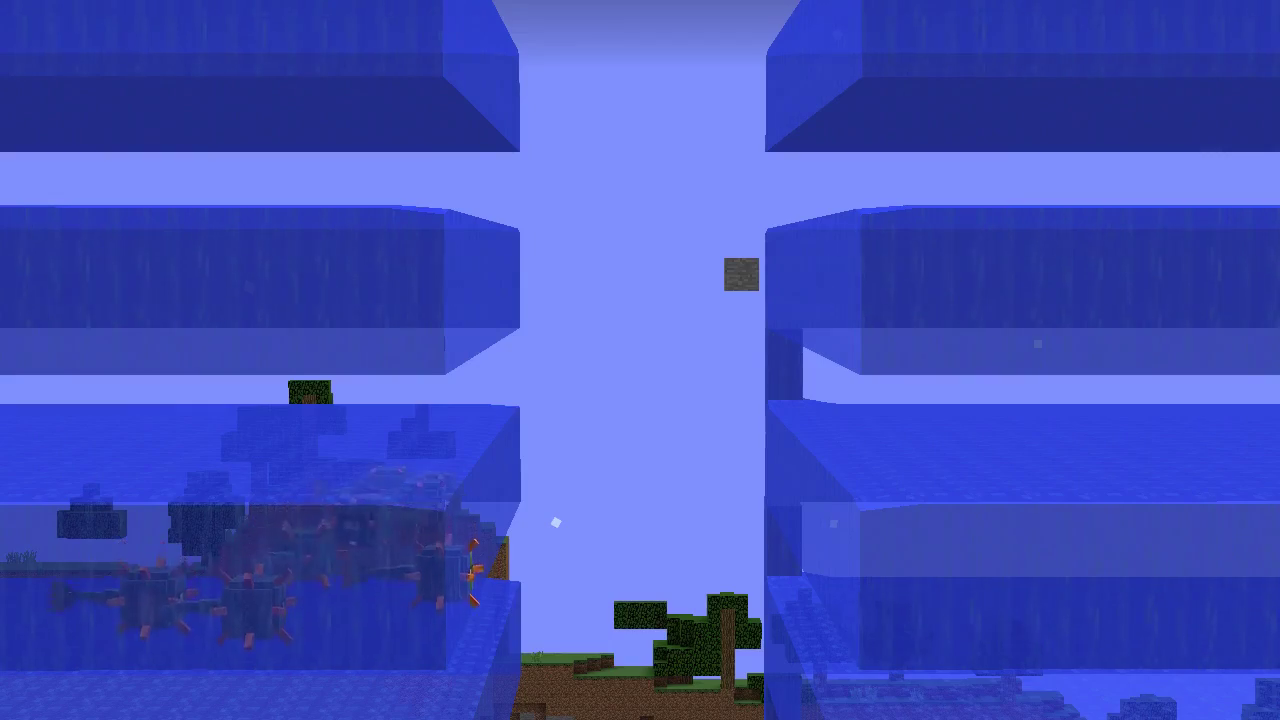
{"action": "key", "text": "s"}
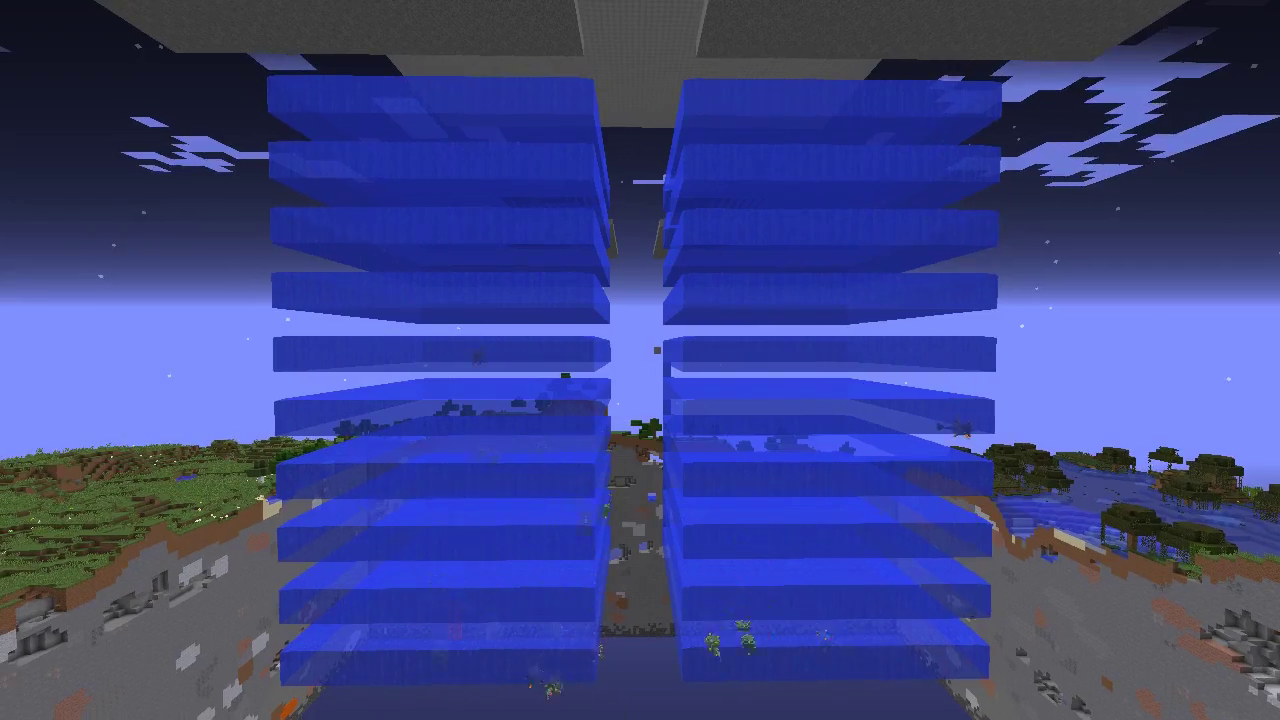
{"action": "key", "text": "F1"}
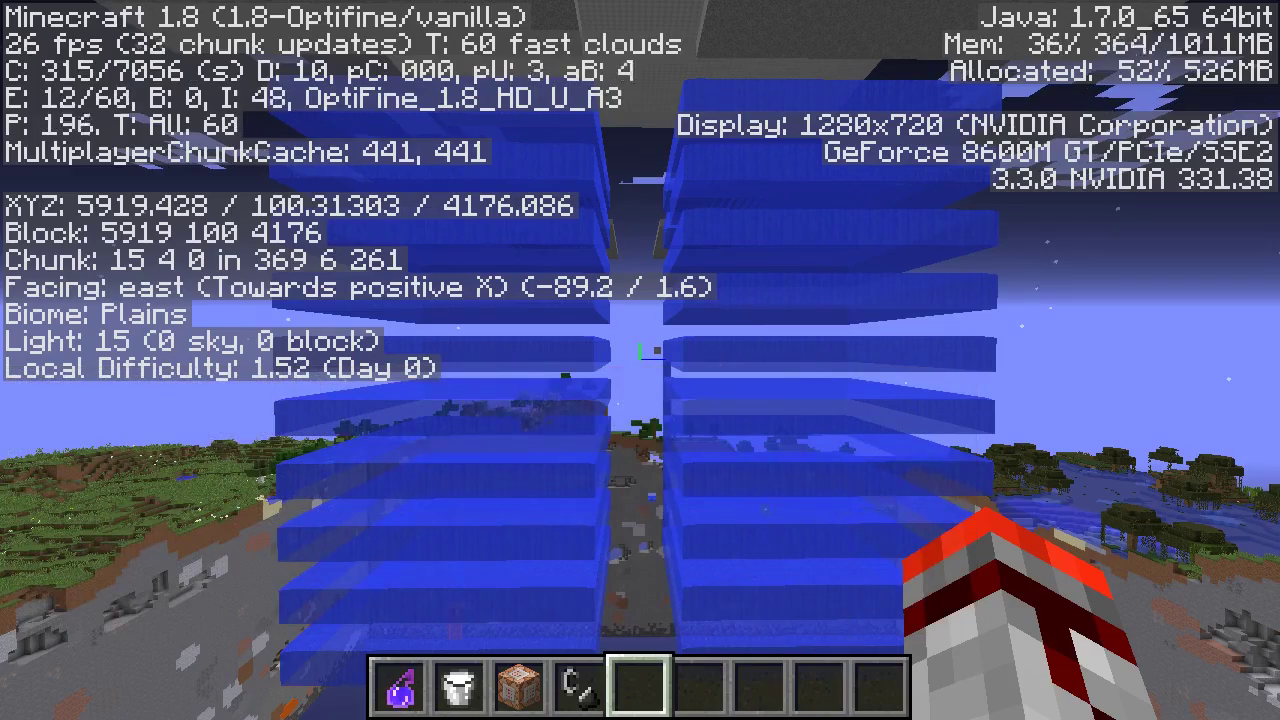
Step: Check the viewing position in front of the central gap with the debug overlay, look up at the platforms, and hide the overlay
{"action": "key", "text": "d"}
{"action": "key", "text": "w"}
{"action": "key", "text": "a"}
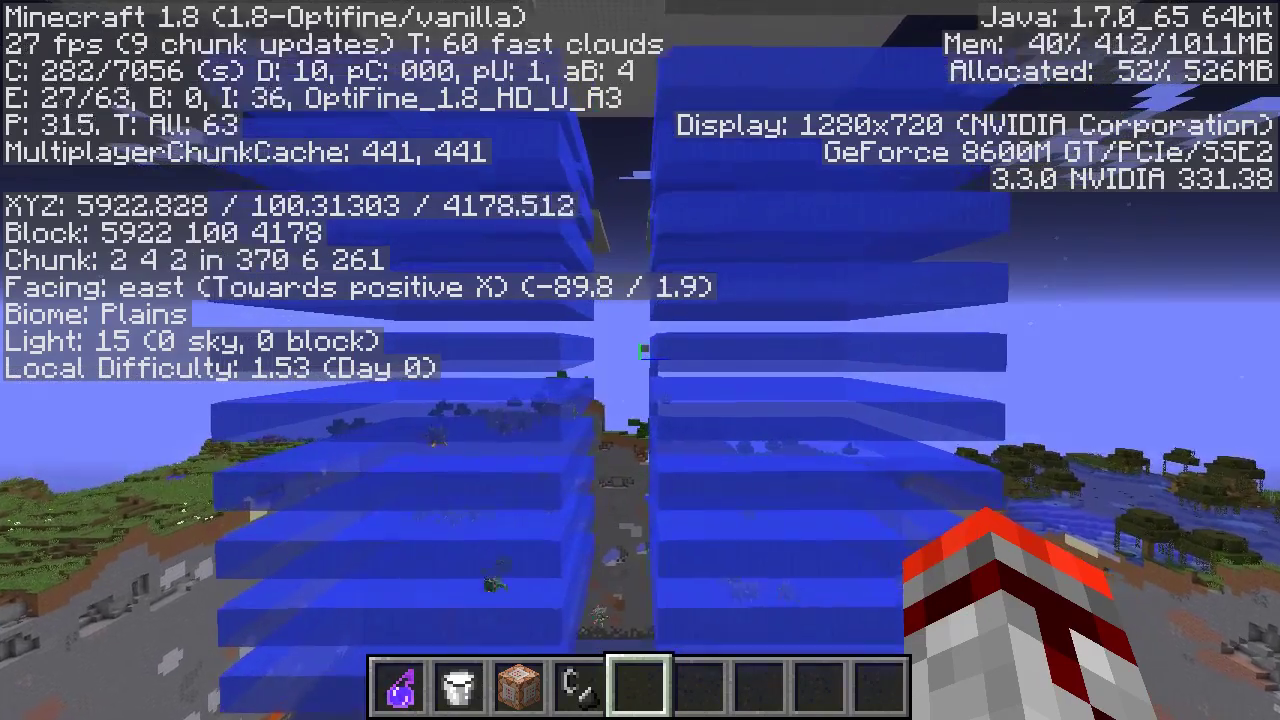
{"action": "key", "text": "s"}
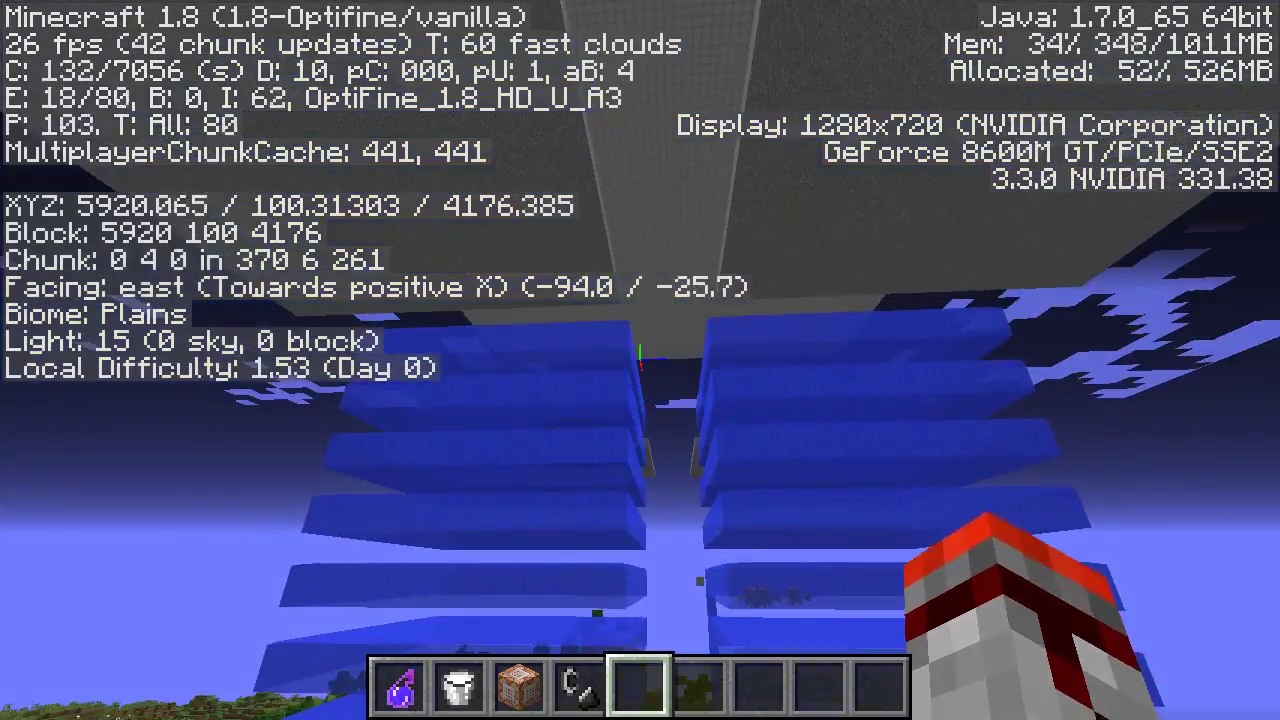
{"action": "key", "text": "F3"}
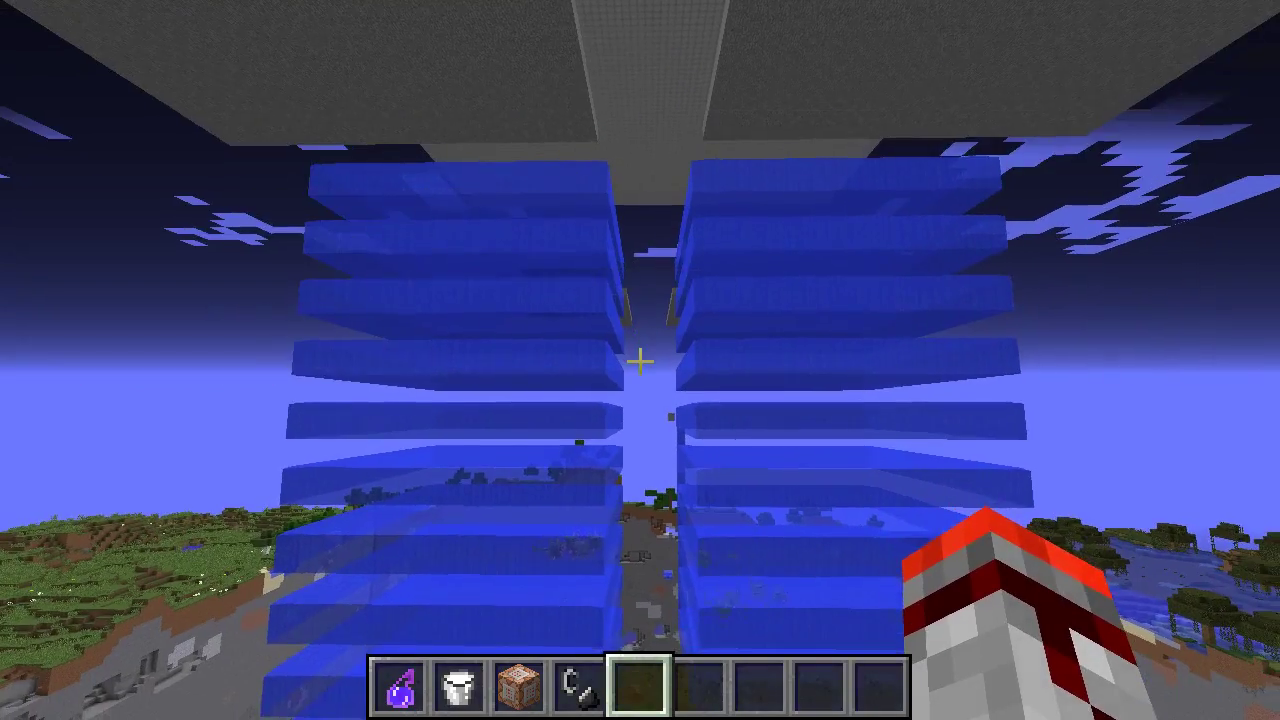
Step: Fly closer to the gap between the two stacks of water layers and inspect the layers and the glass platforms below
{"action": "key", "text": "w"}
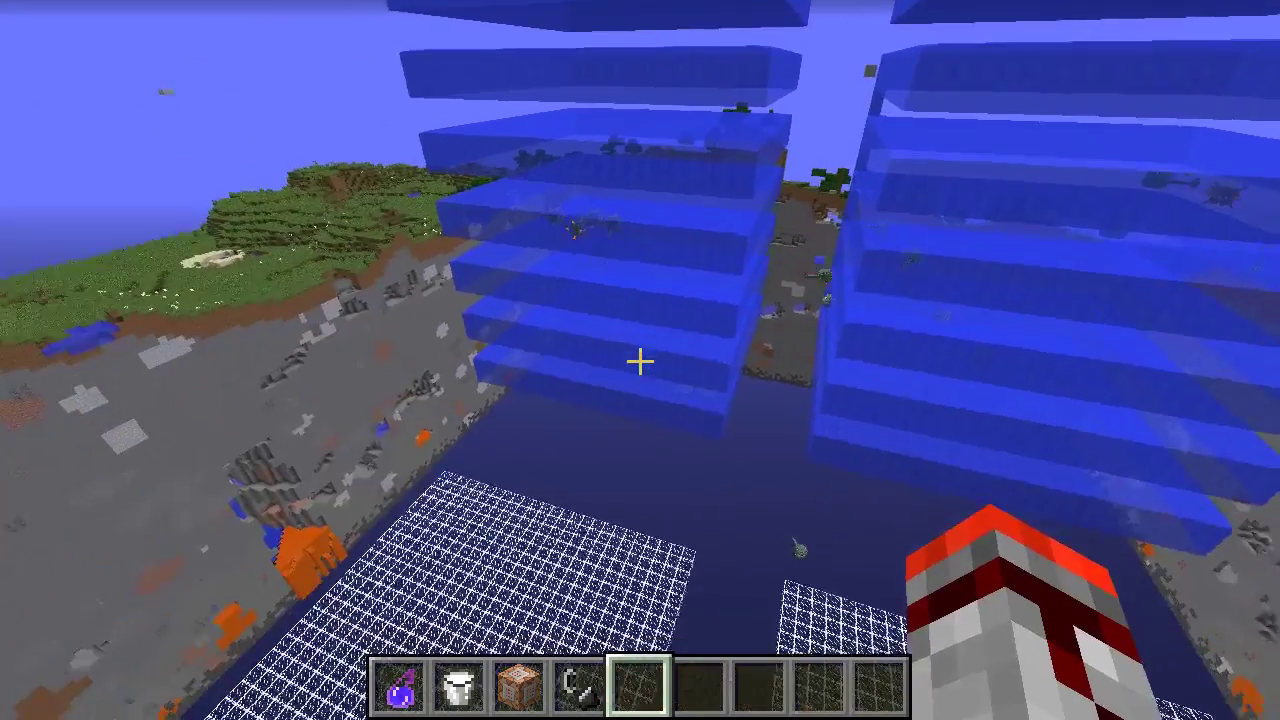
{"action": "key", "text": "w"}
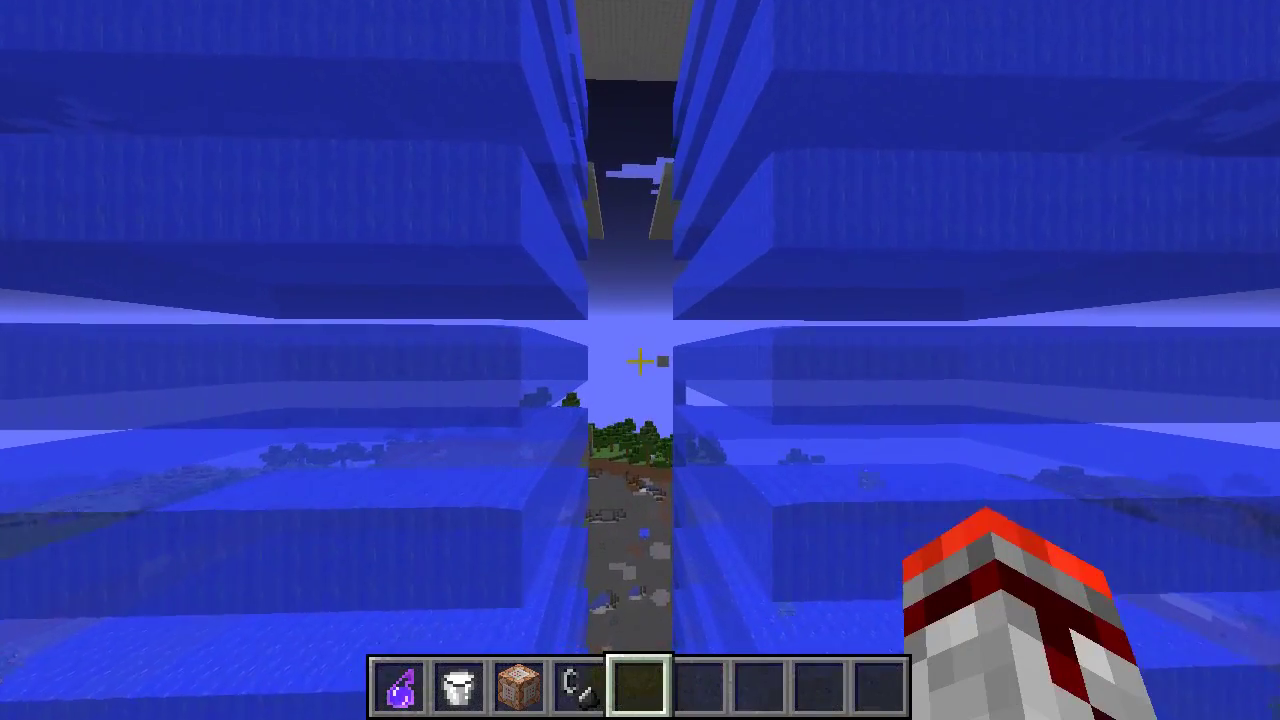
{"action": "key", "text": "w"}
{"action": "key", "text": "w"}
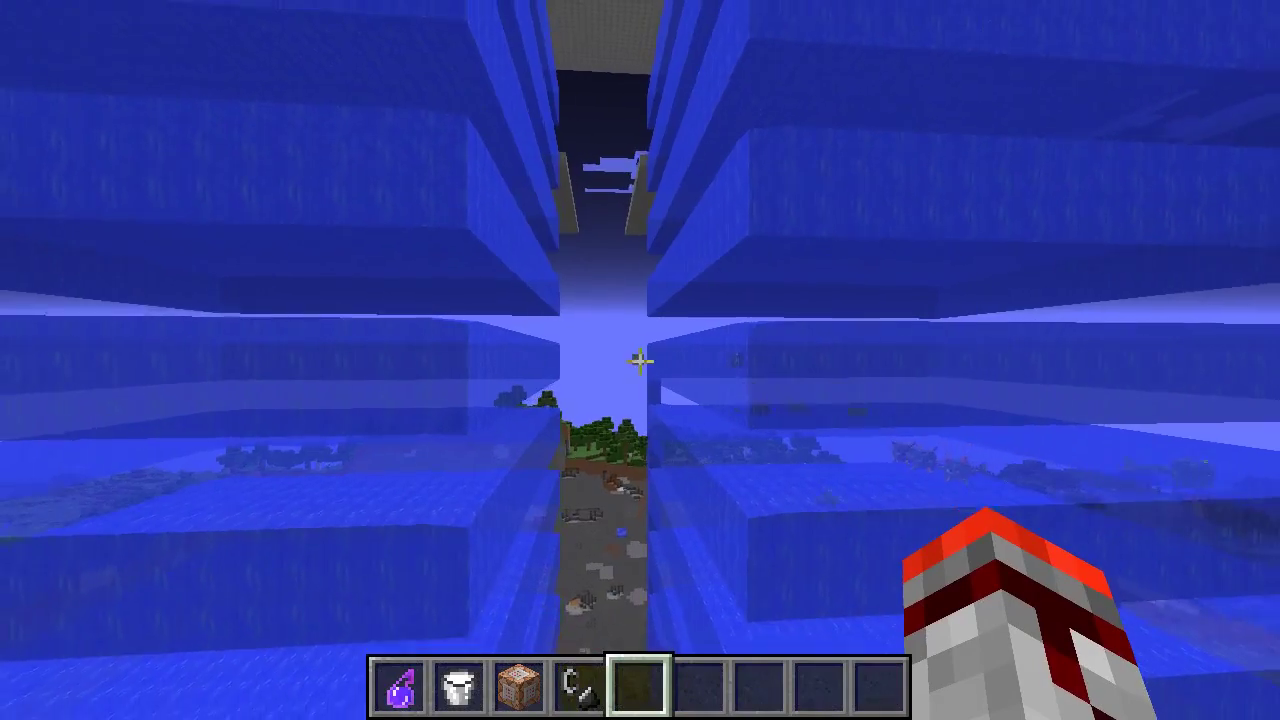
{"action": "key", "text": "w"}
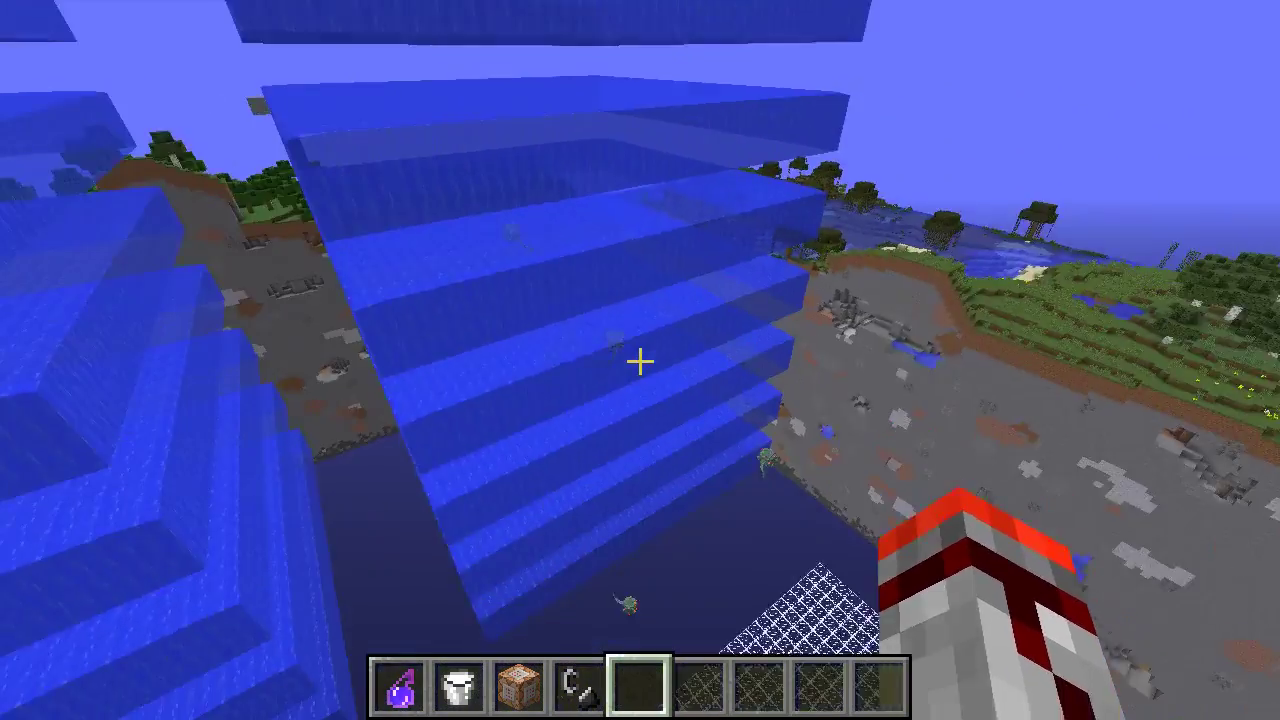
{"action": "left_click", "coordinate": [640, 361]}
{"action": "left_click", "coordinate": [640, 361]}
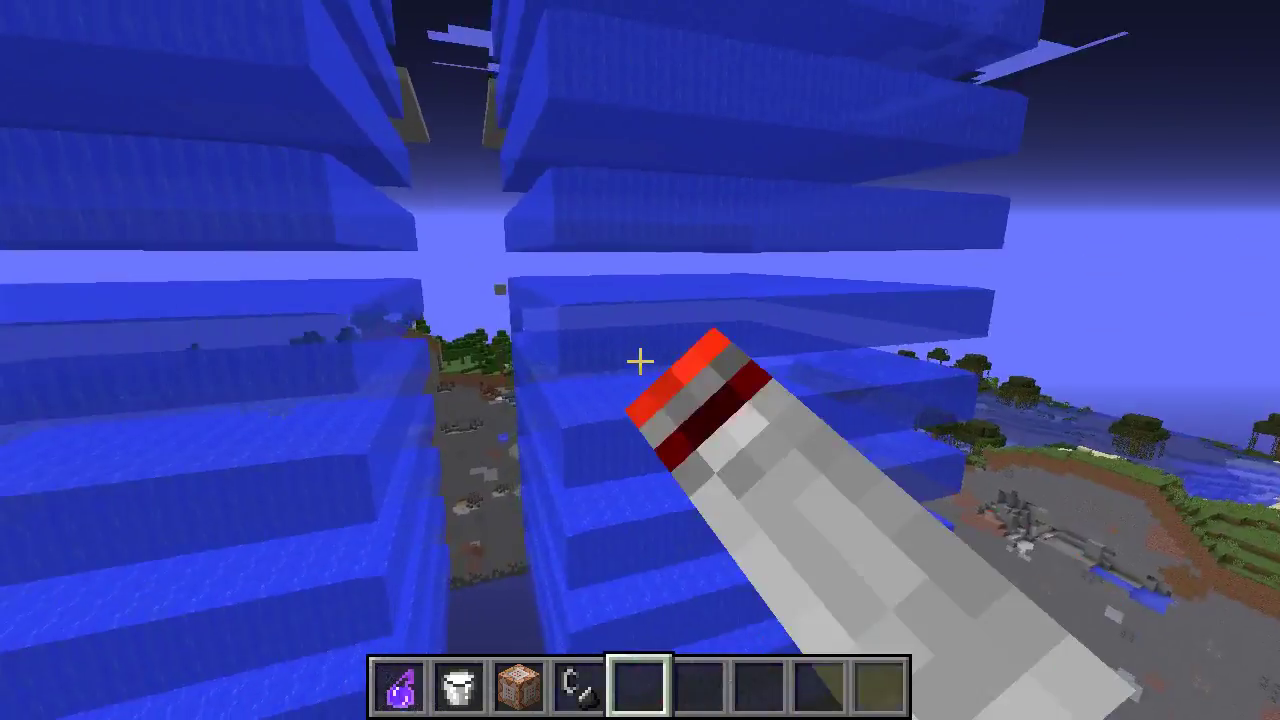
Step: Fly past the stacked water layers and rise to a vantage point overlooking the two stone mob platforms
{"action": "key", "text": "w"}
{"action": "left_click", "coordinate": [640, 361]}
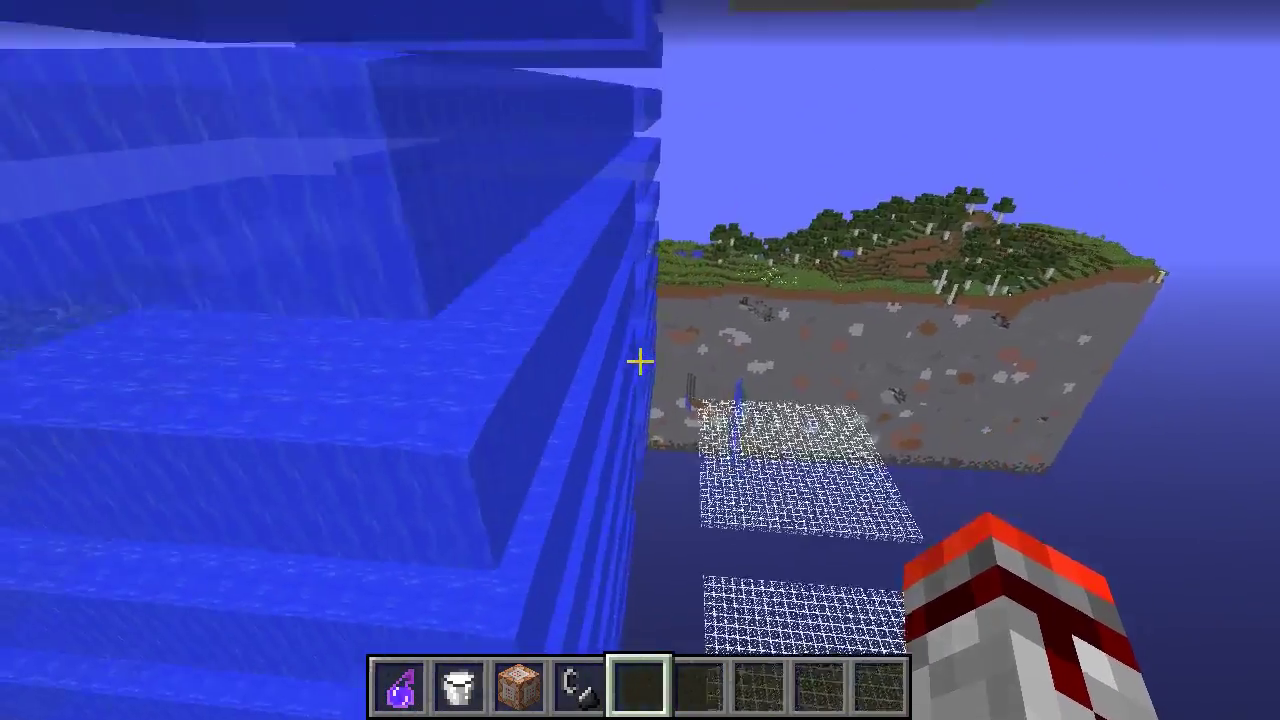
{"action": "key", "text": "space"}
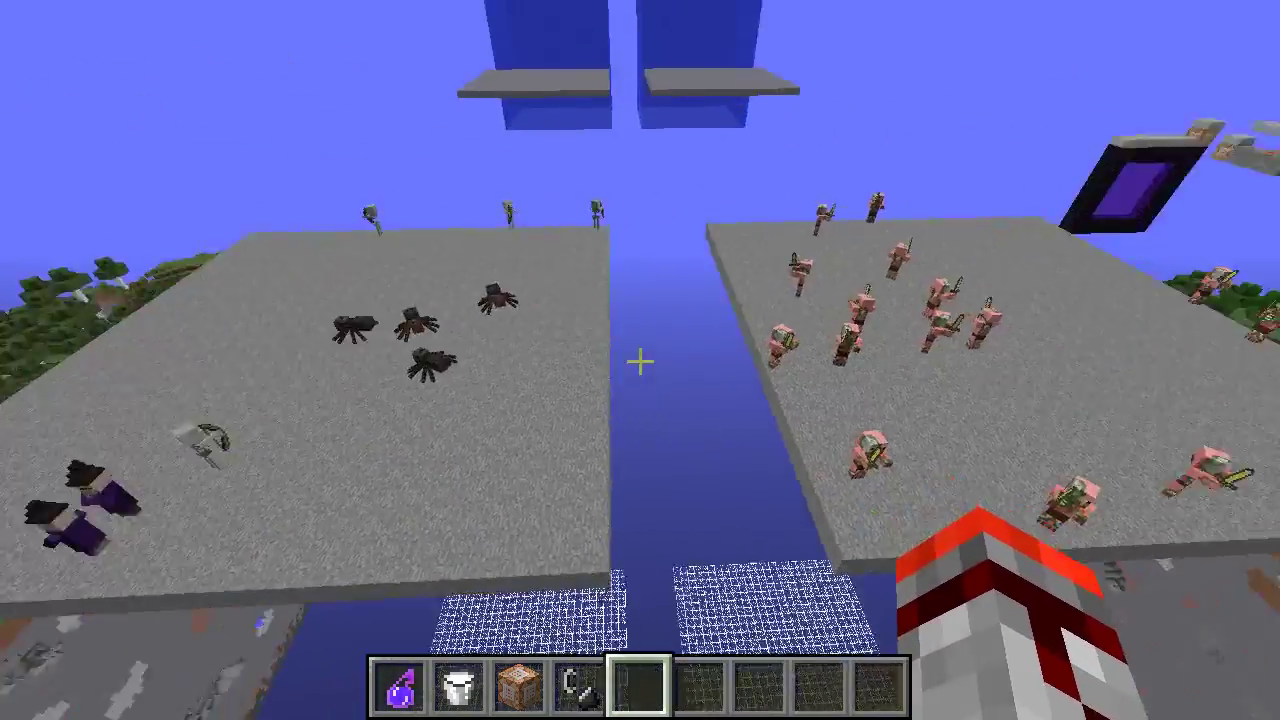
Step: Check the coordinates and biome above each of the two stone platforms with the debug overlay, and hide the overlay
{"action": "key", "text": "F3"}
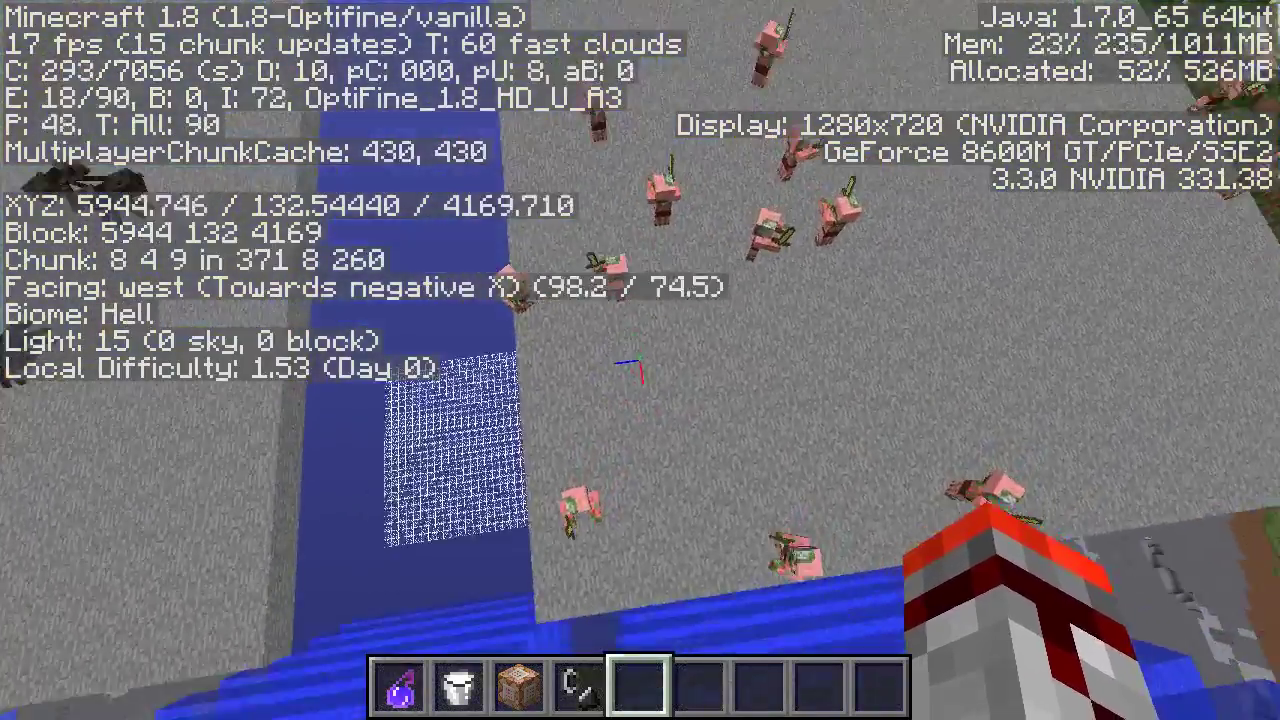
{"action": "key", "text": "a"}
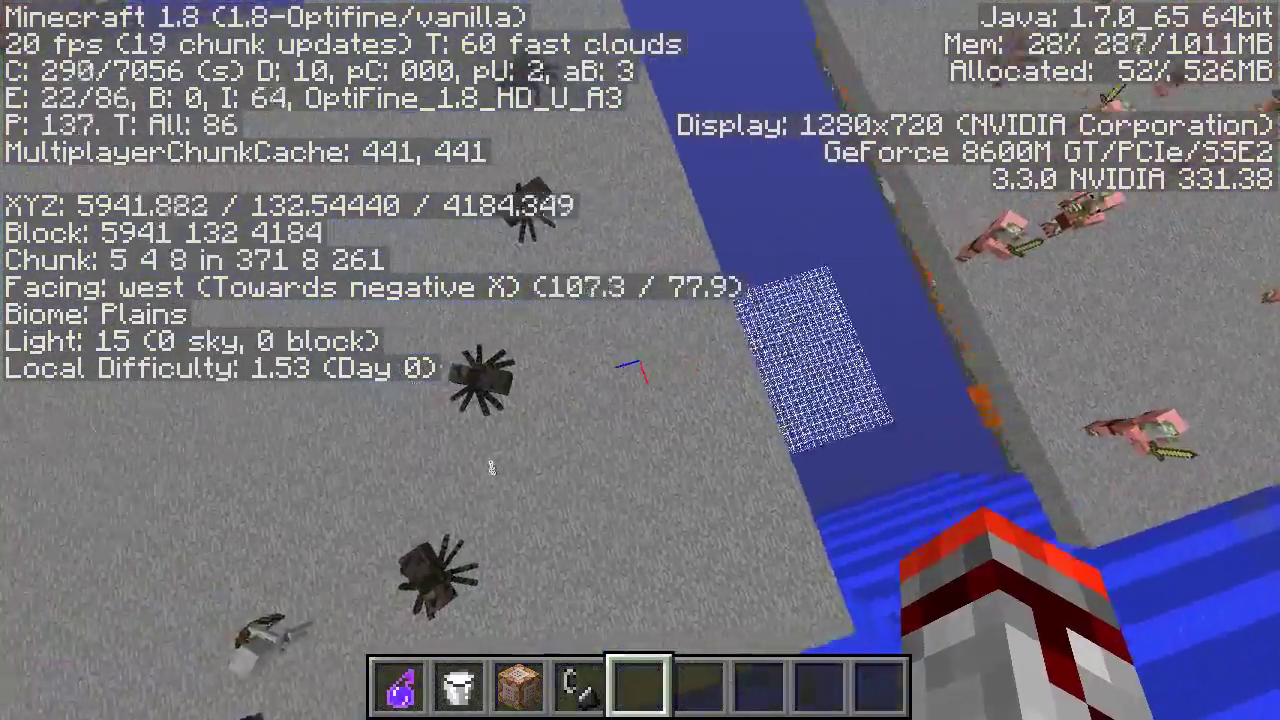
{"action": "key", "text": "d"}
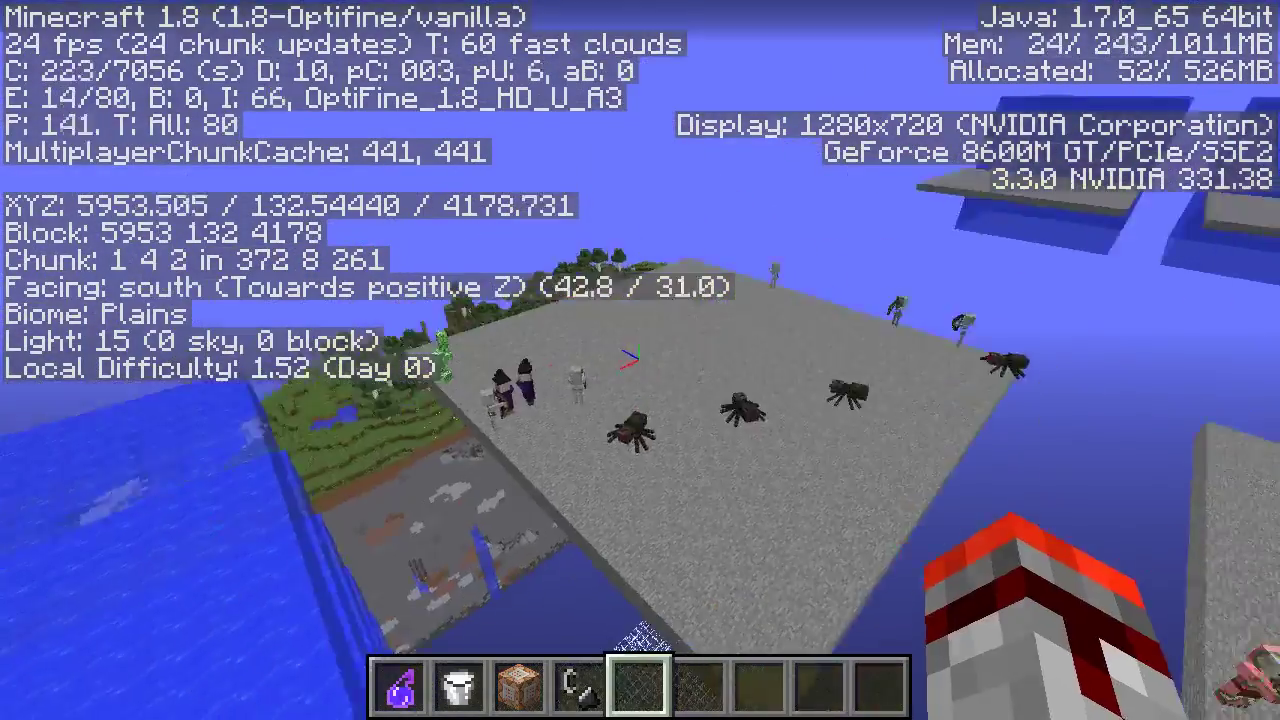
{"action": "left_click", "coordinate": [640, 360]}
{"action": "key", "text": "s"}
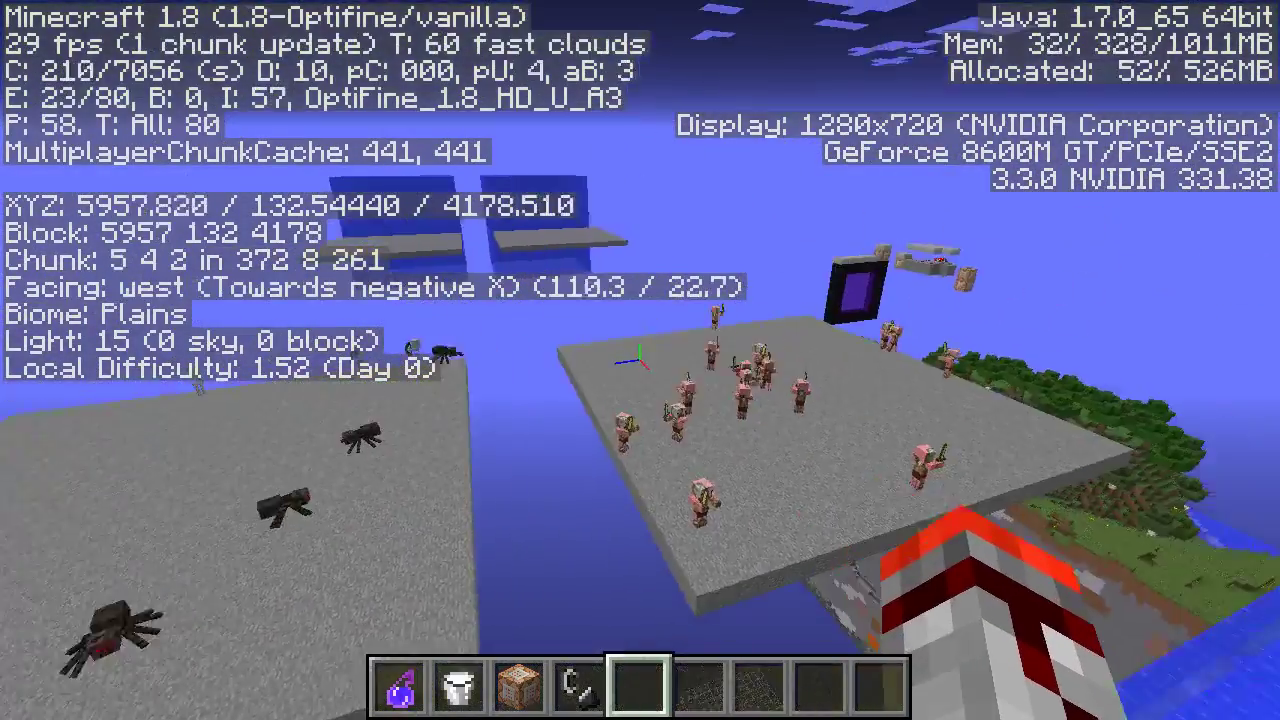
{"action": "key", "text": "d"}
{"action": "left_click", "coordinate": [640, 360]}
{"action": "key", "text": "w"}
{"action": "left_click", "coordinate": [640, 360]}
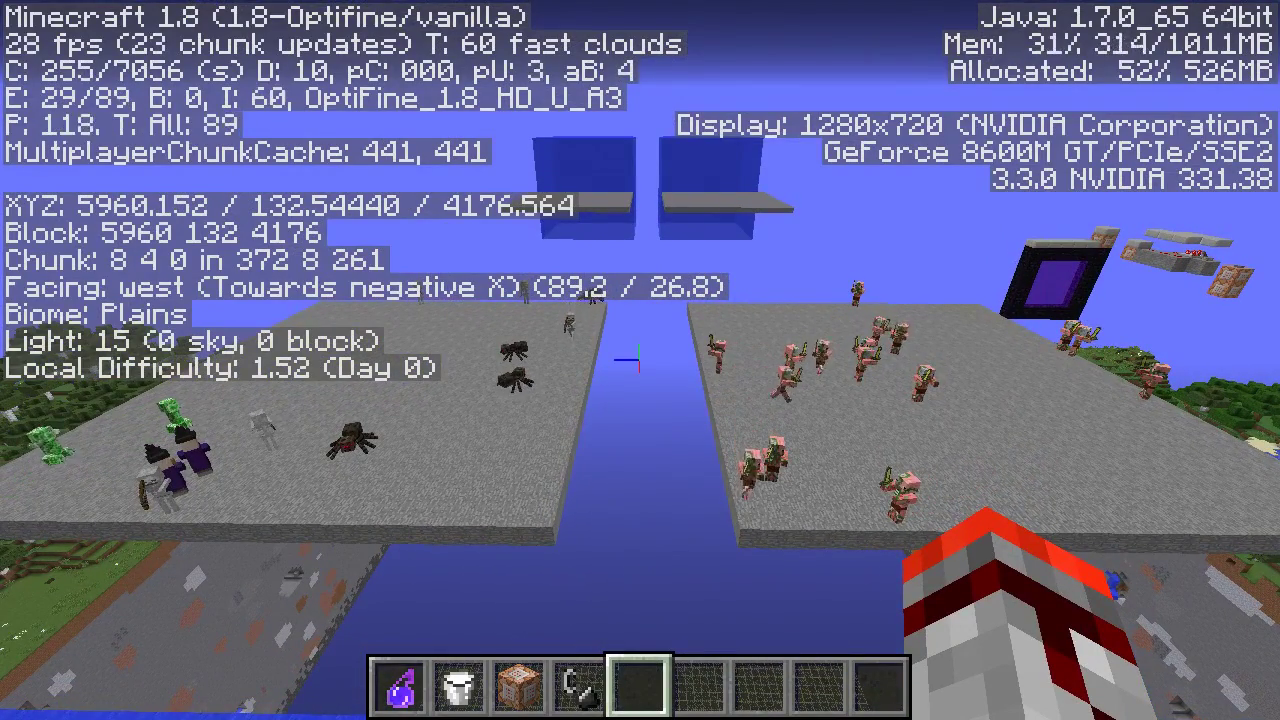
{"action": "key", "text": "F3"}
Step: Survey the mobs on both stone platforms from the air, comparing the spider and skeleton side with the zombie pigman side
{"action": "key", "text": "s"}
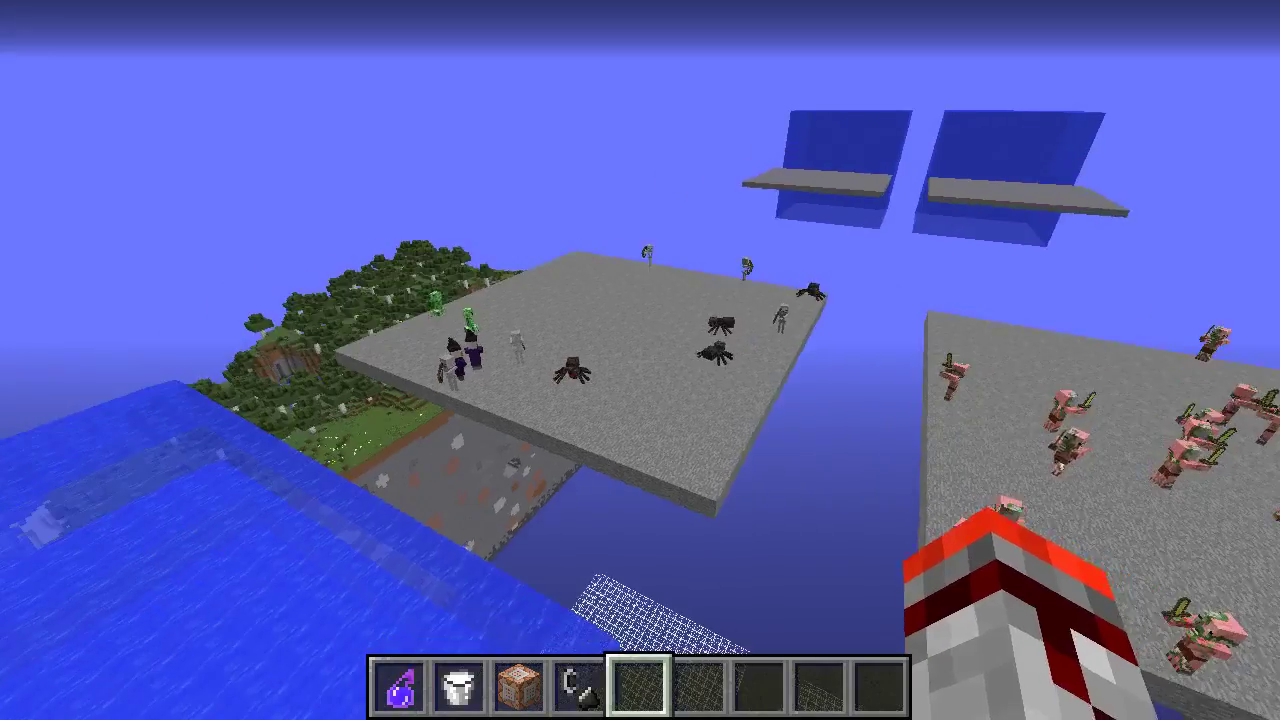
{"action": "key", "text": "w"}
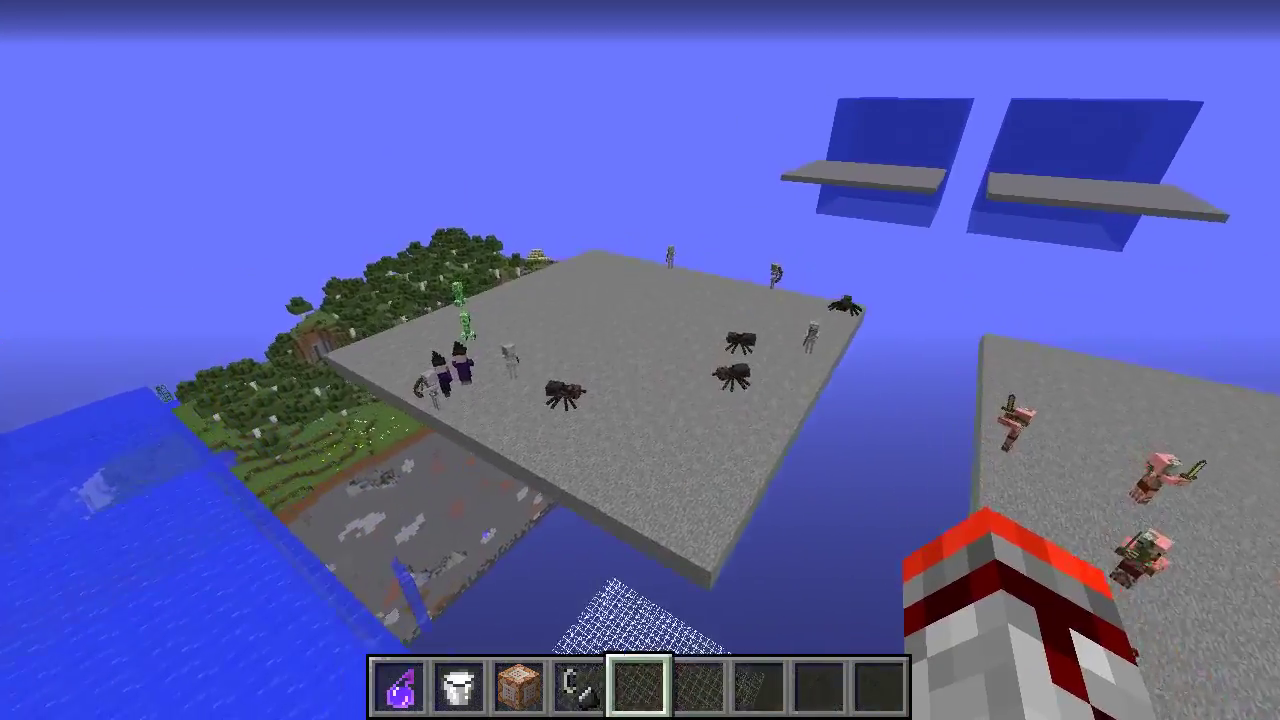
{"action": "key", "text": "w"}
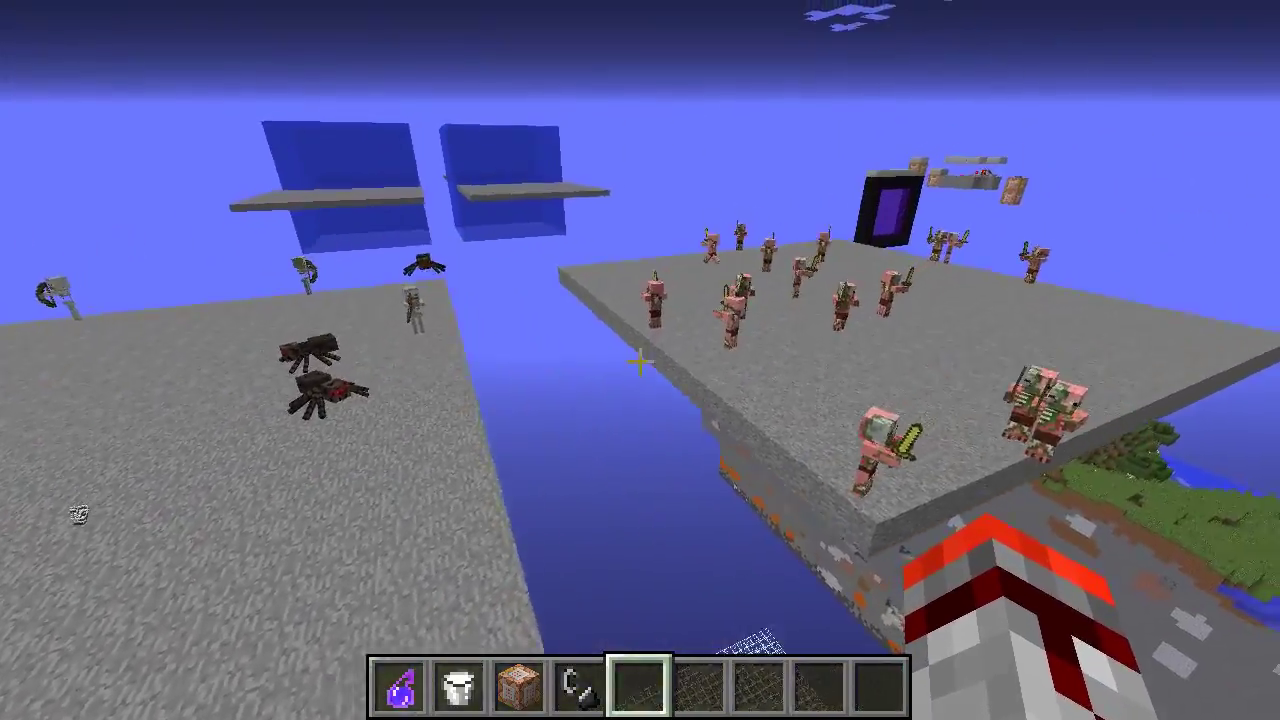
{"action": "key", "text": "d"}
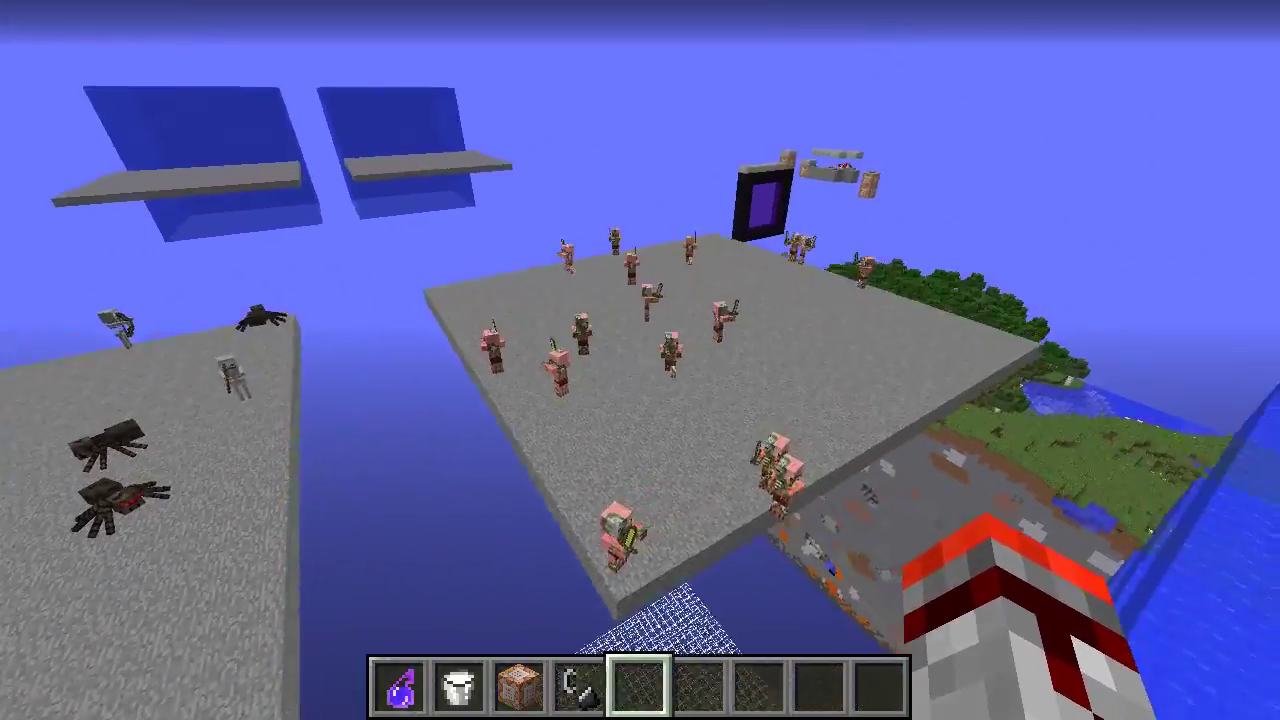
{"action": "key", "text": "w"}
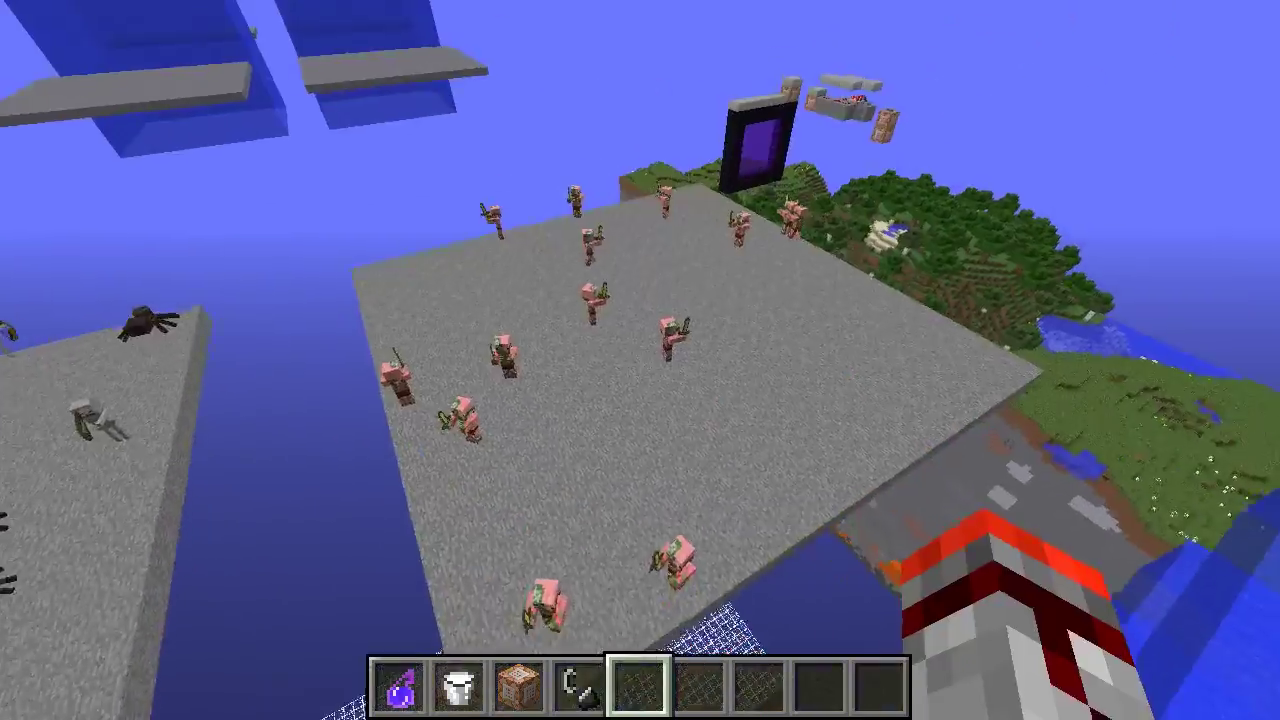
{"action": "key", "text": "d"}
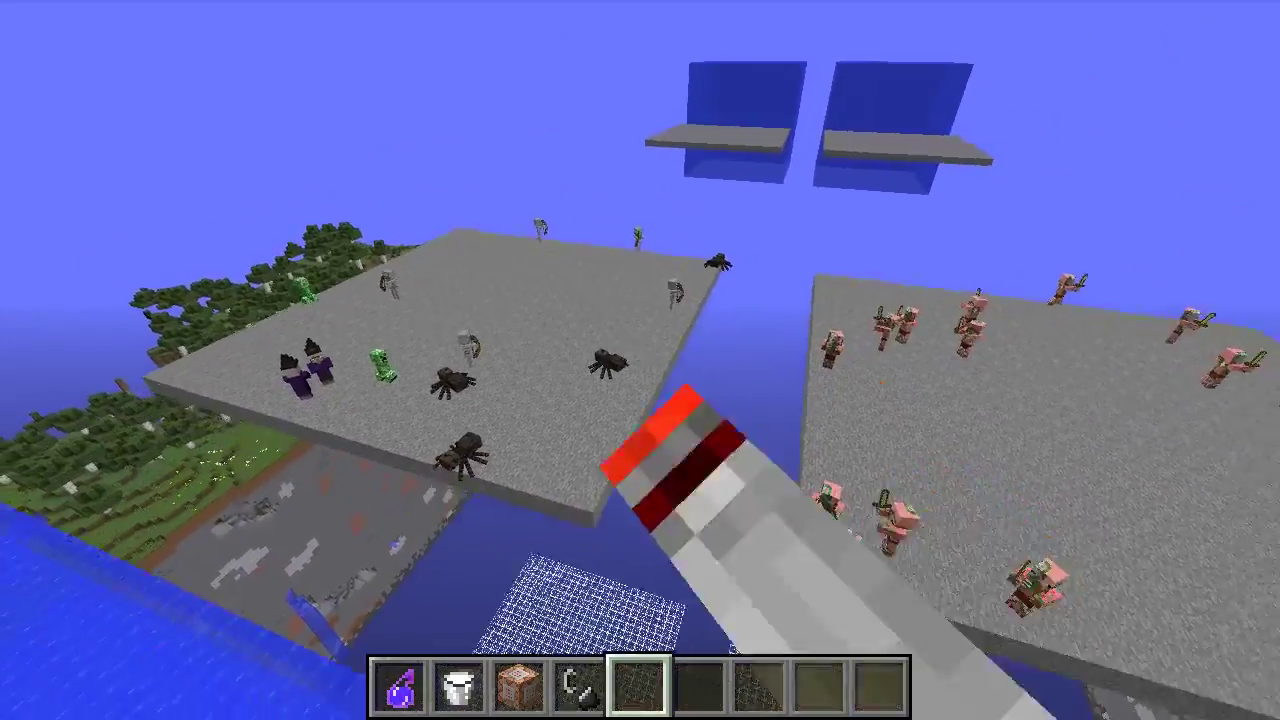
Step: Fly through the Nether portal beside the pigman platform, drink the milk to clear potion effects, and switch to an empty hand
{"action": "key", "text": "w"}
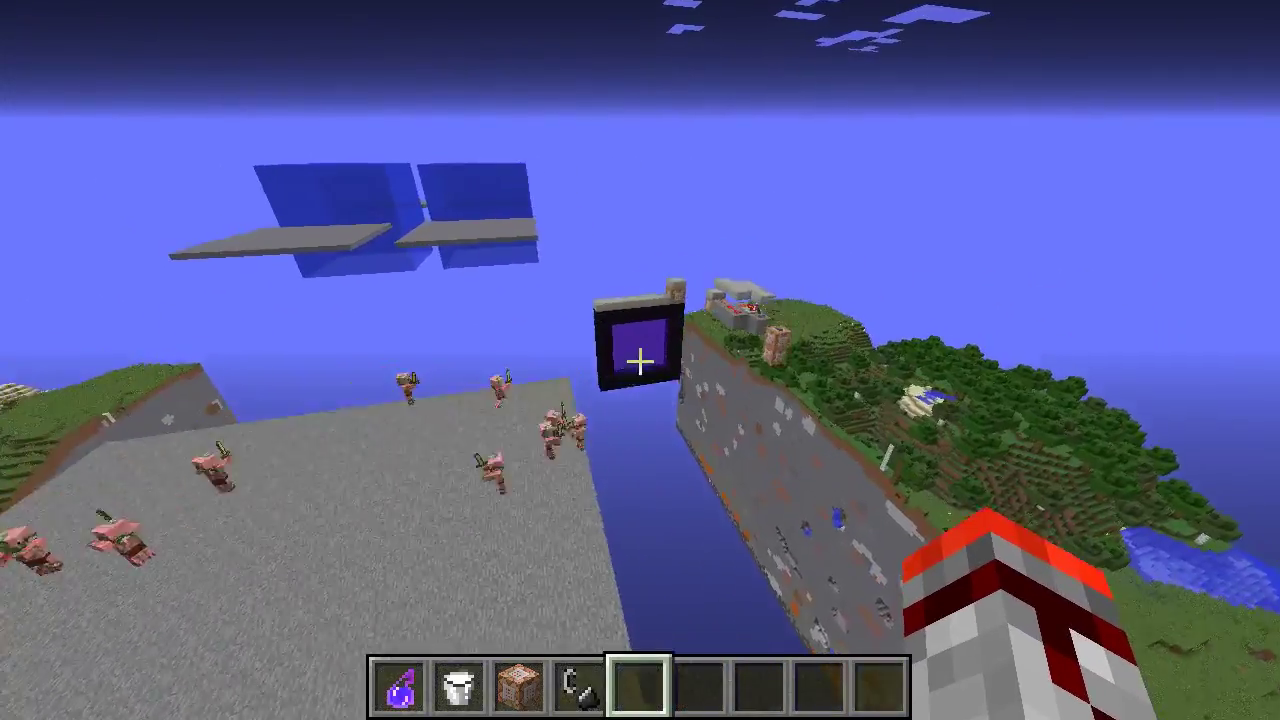
{"action": "key", "text": "w"}
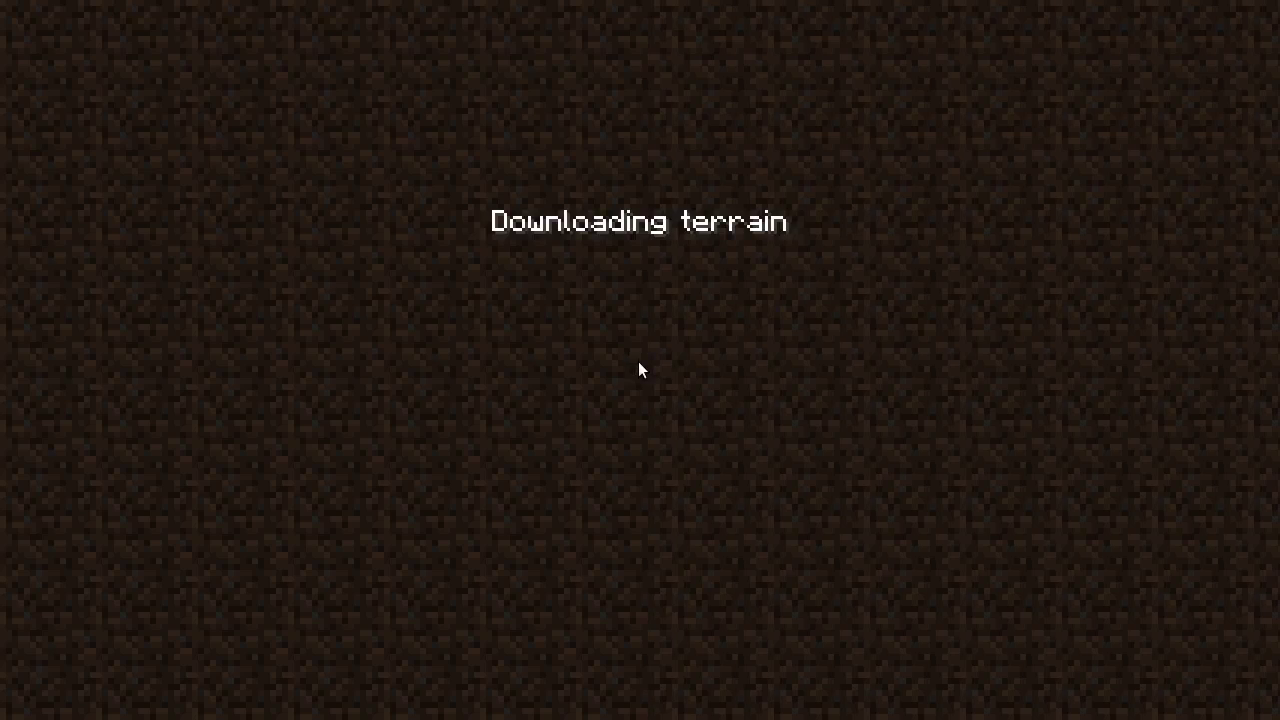
{"action": "key", "text": "2"}
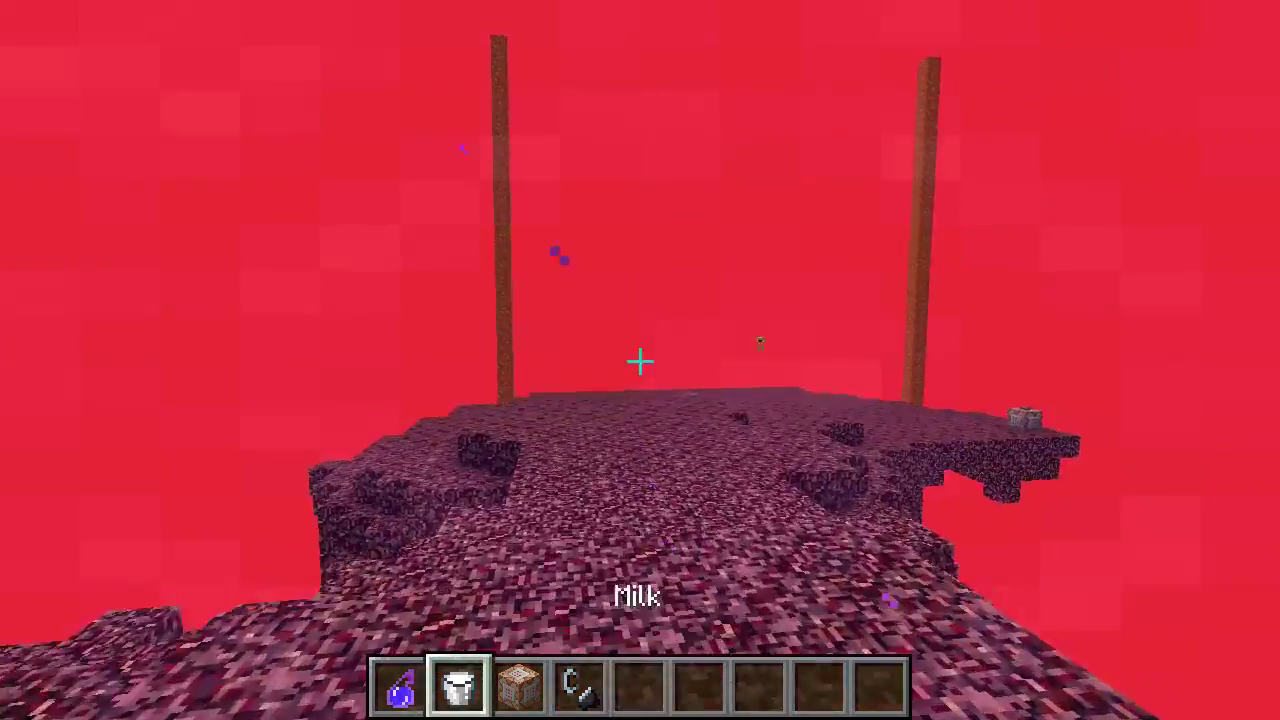
{"action": "right_click", "coordinate": [640, 361]}
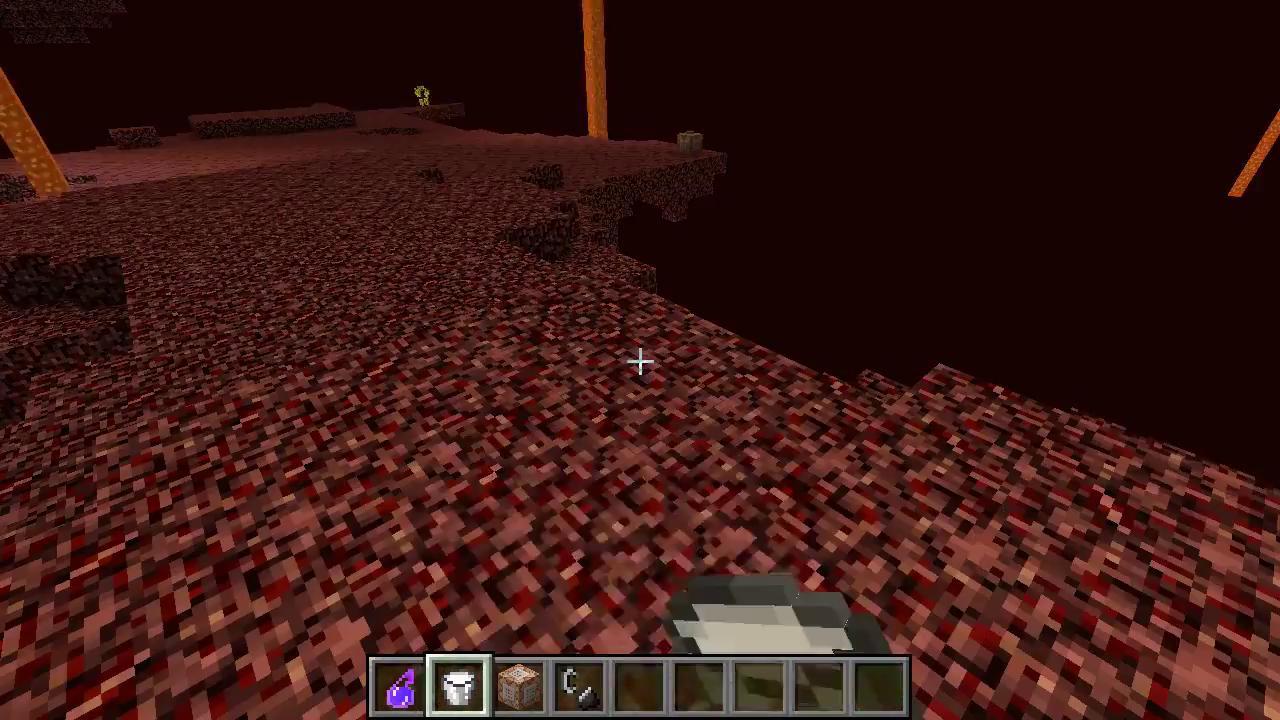
{"action": "key", "text": "4"}
{"action": "key", "text": "5"}
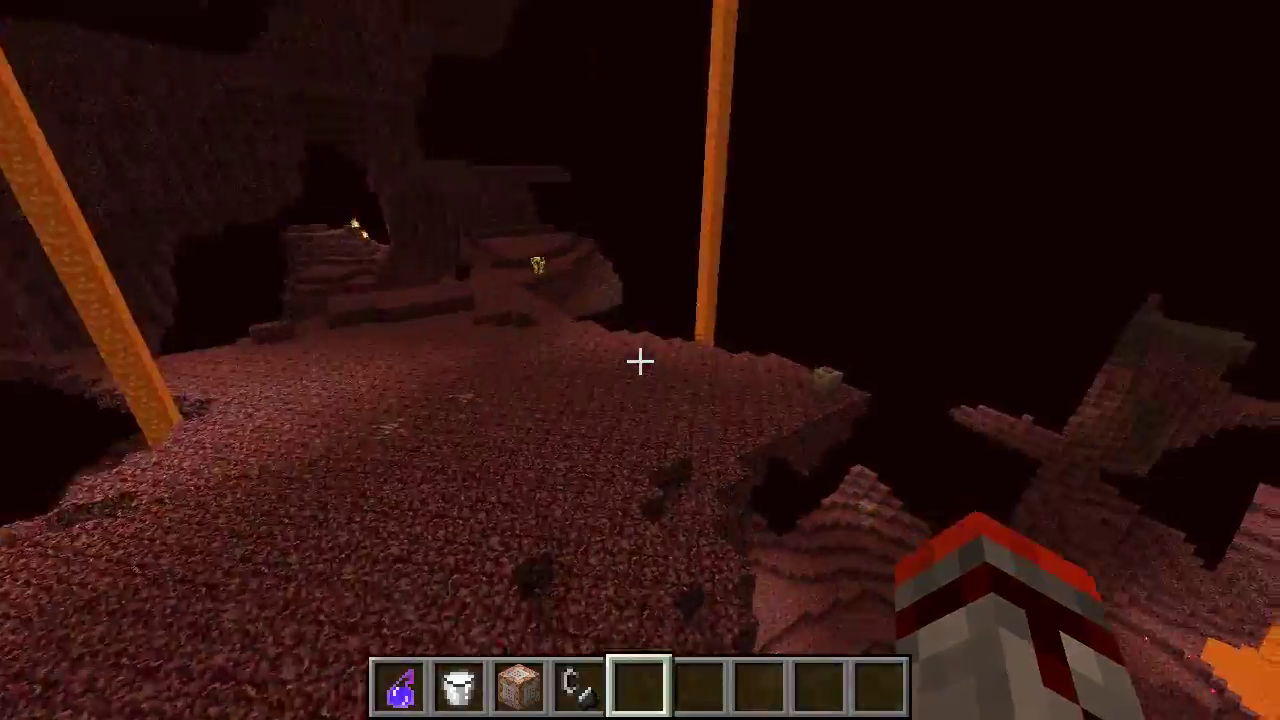
Step: Fly across the netherrack ledge to the command block with the button on top and inspect its surroundings
{"action": "key", "text": "w"}
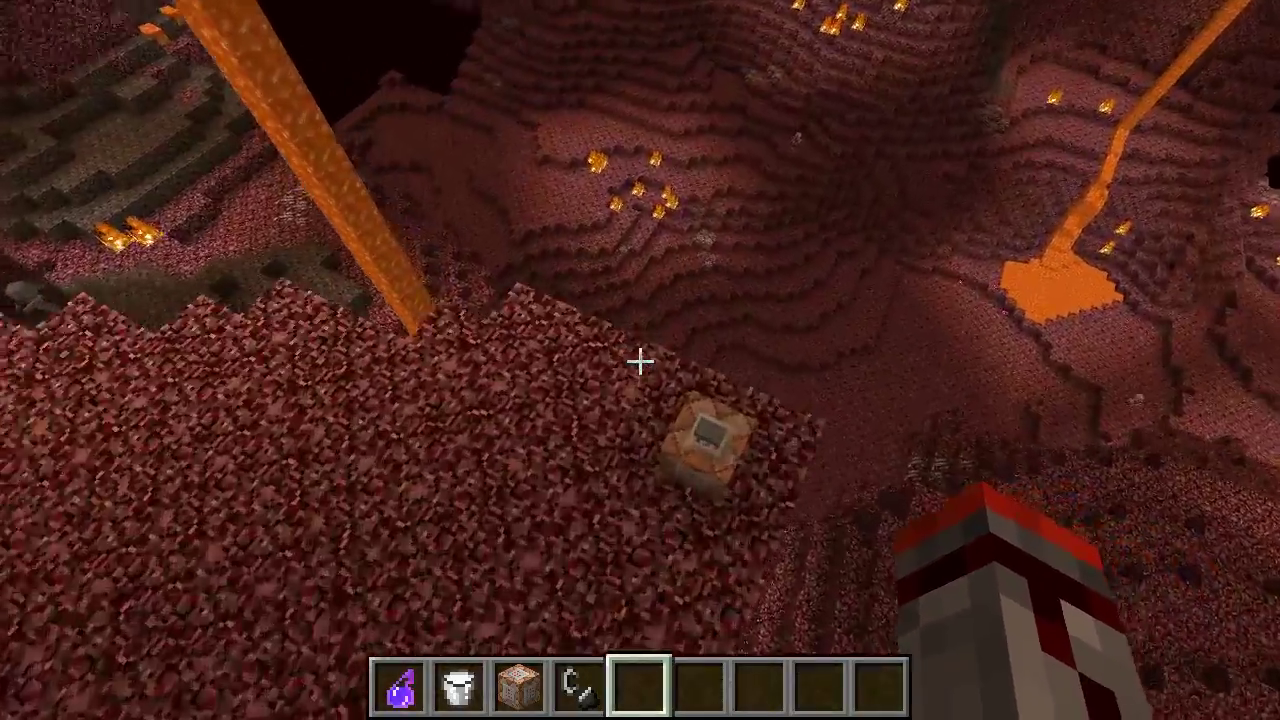
{"action": "key", "text": "w"}
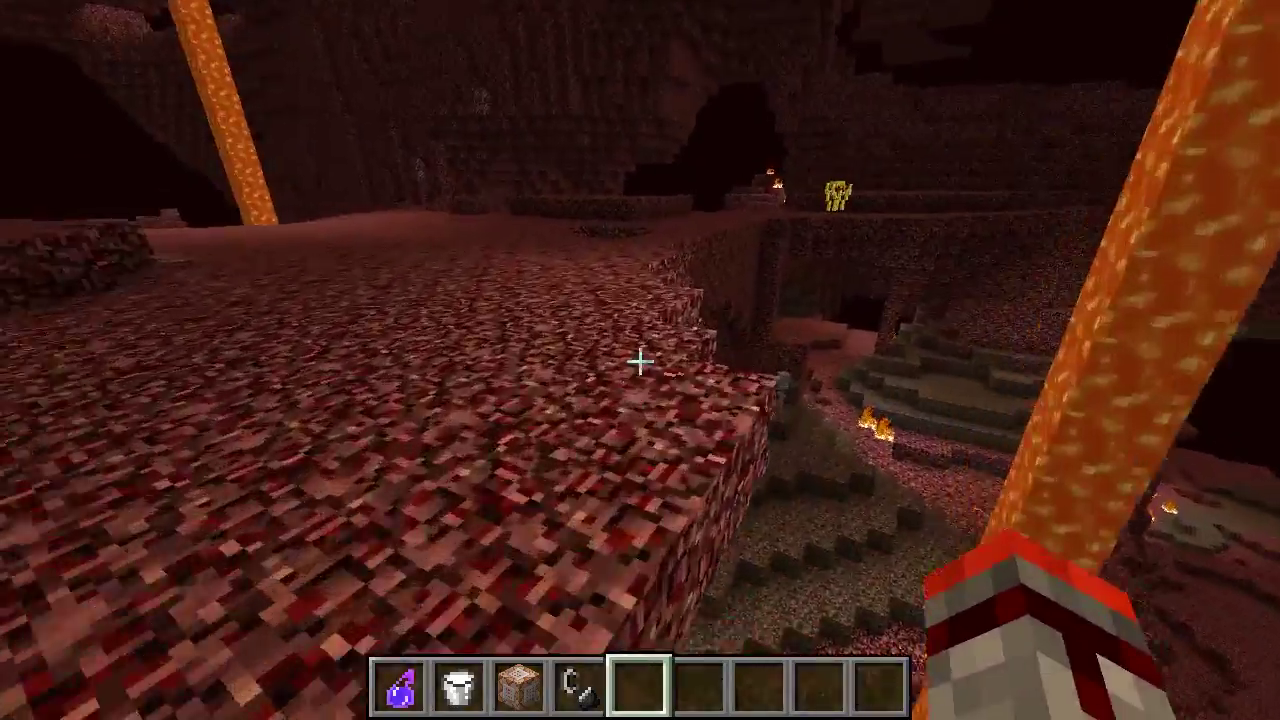
{"action": "key", "text": "w"}
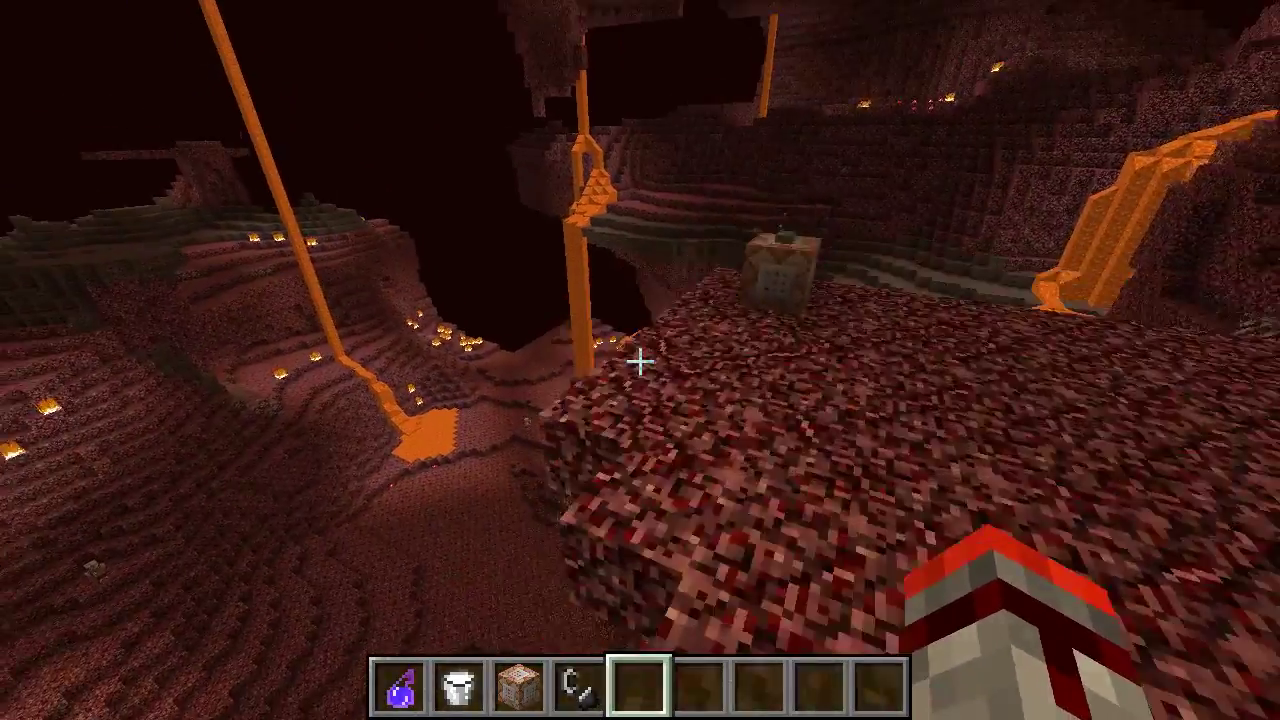
{"action": "key", "text": "w"}
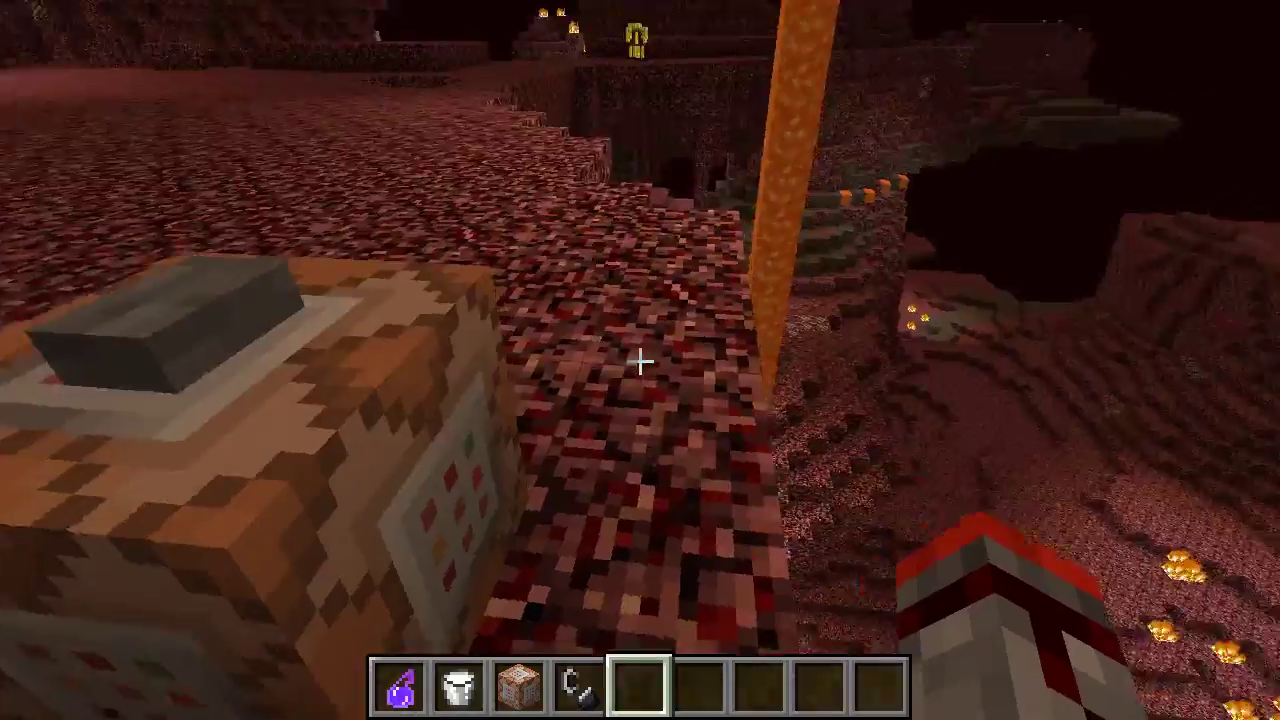
{"action": "key", "text": "w"}
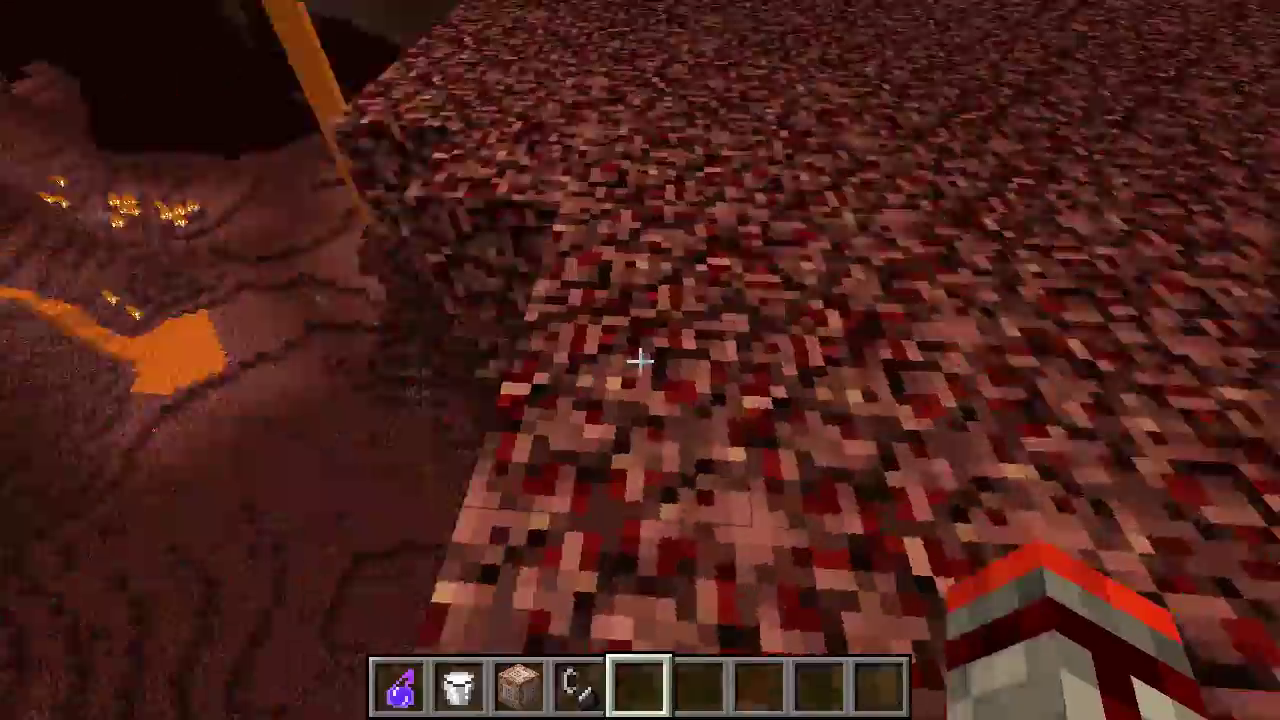
{"action": "key", "text": "w"}
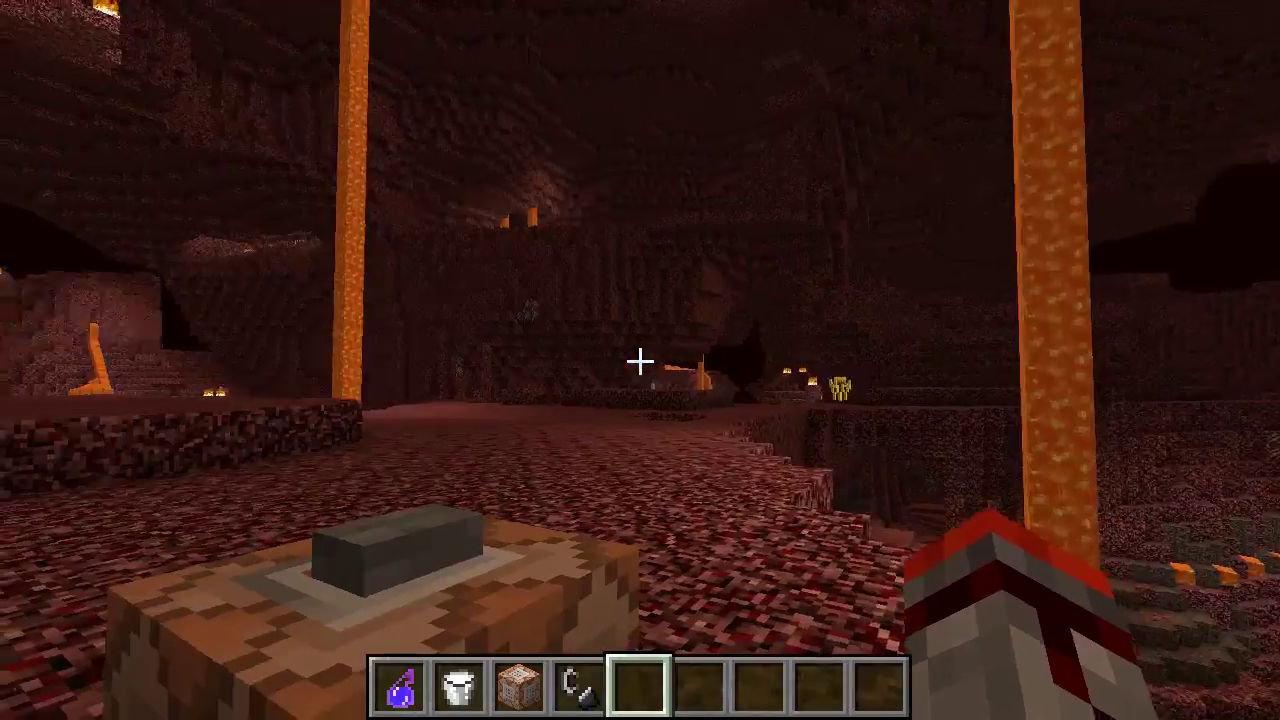
Step: Look back along the netherrack ledge towards the portal and examine the lava-filled cavern beyond the command block
{"action": "key", "text": "s"}
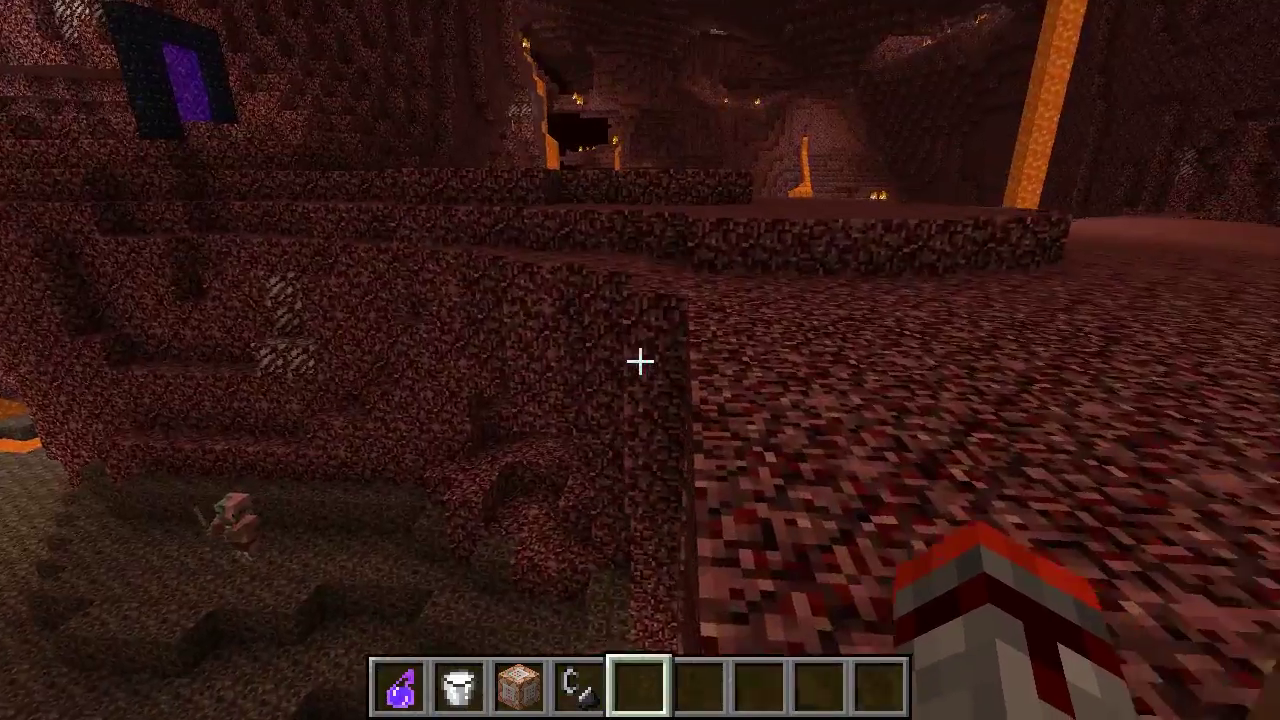
{"action": "key", "text": "w"}
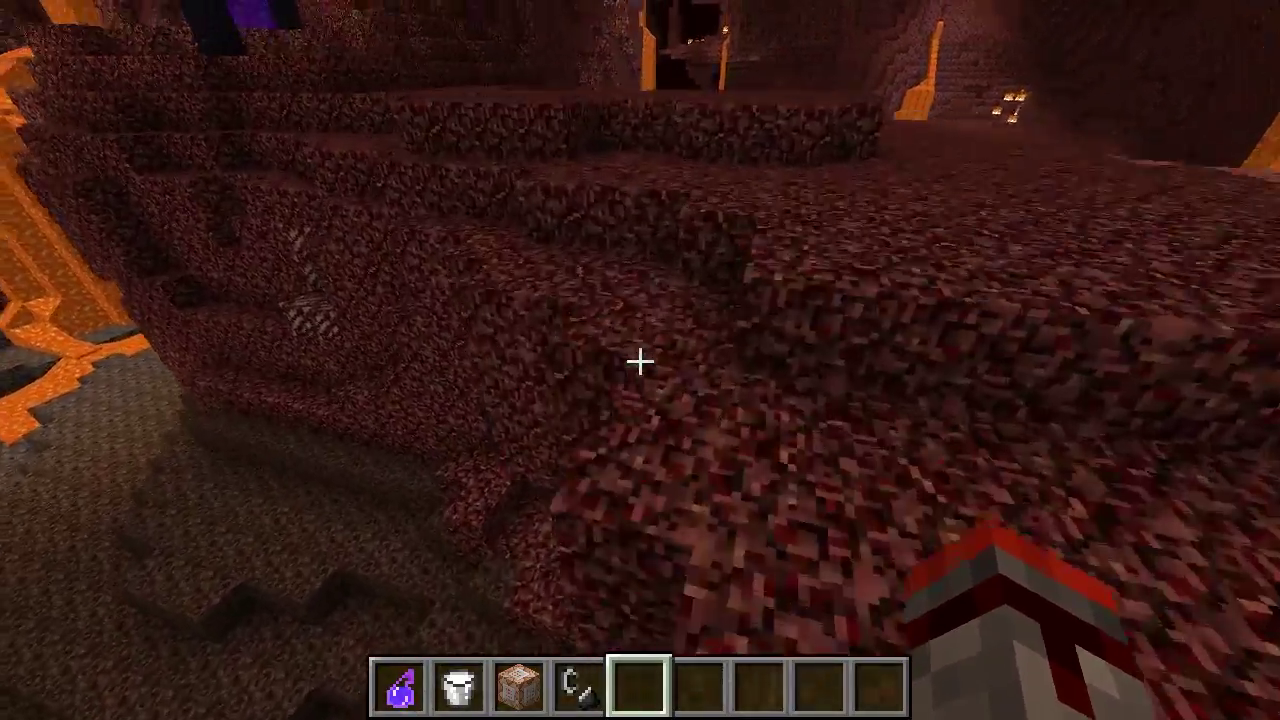
{"action": "key", "text": "w"}
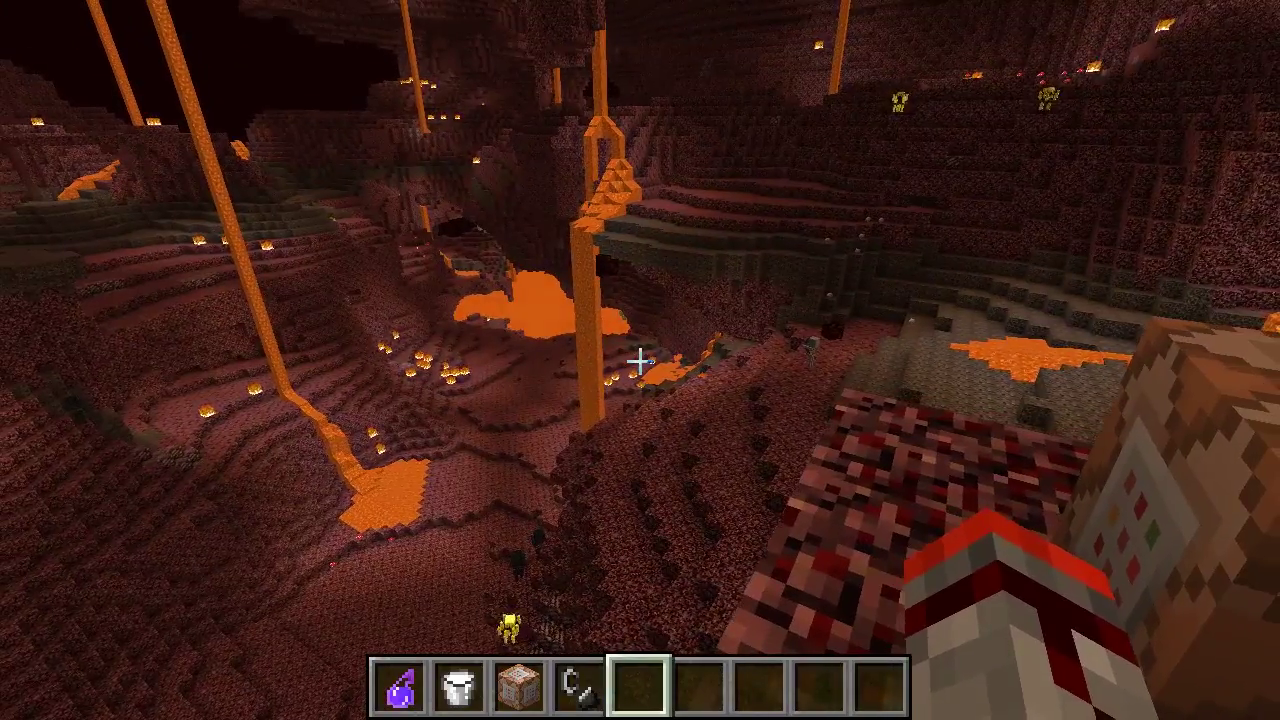
{"action": "key", "text": "w"}
{"action": "key", "text": "d"}
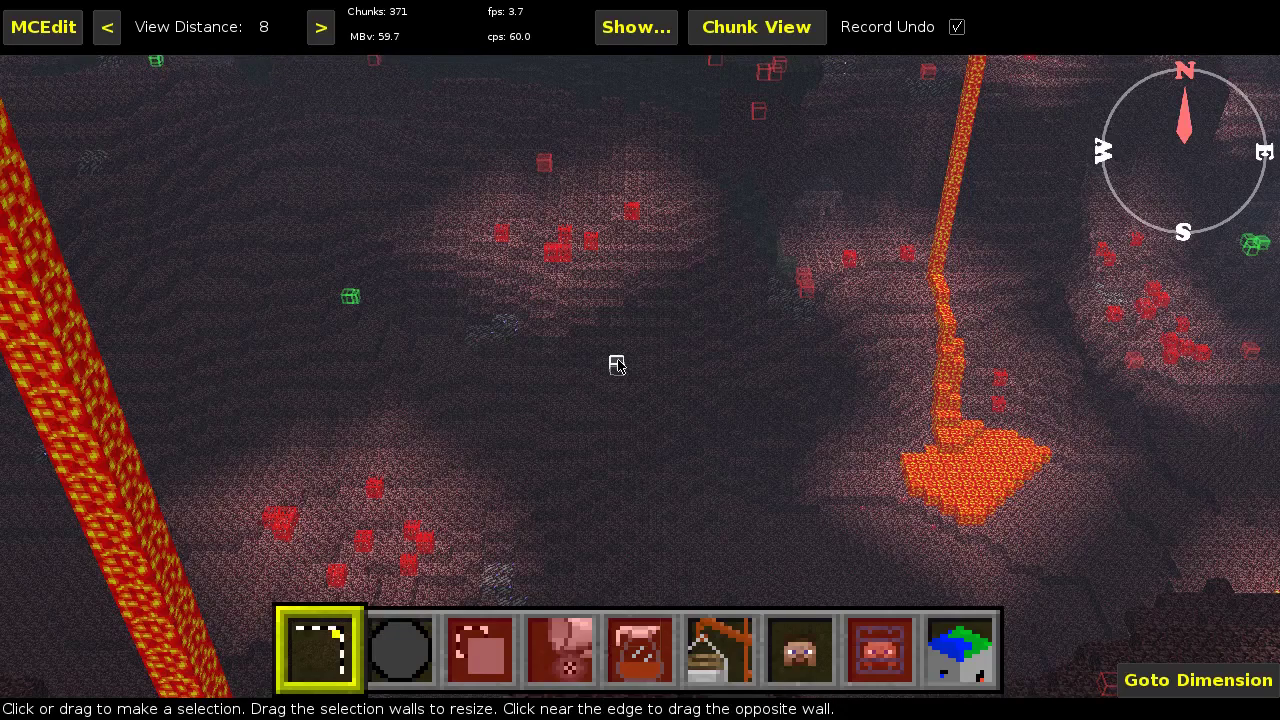
Step: In MCEdit, view the area around the Nether command block and go to the Earth dimension
{"action": "right_click", "coordinate": [617, 365]}
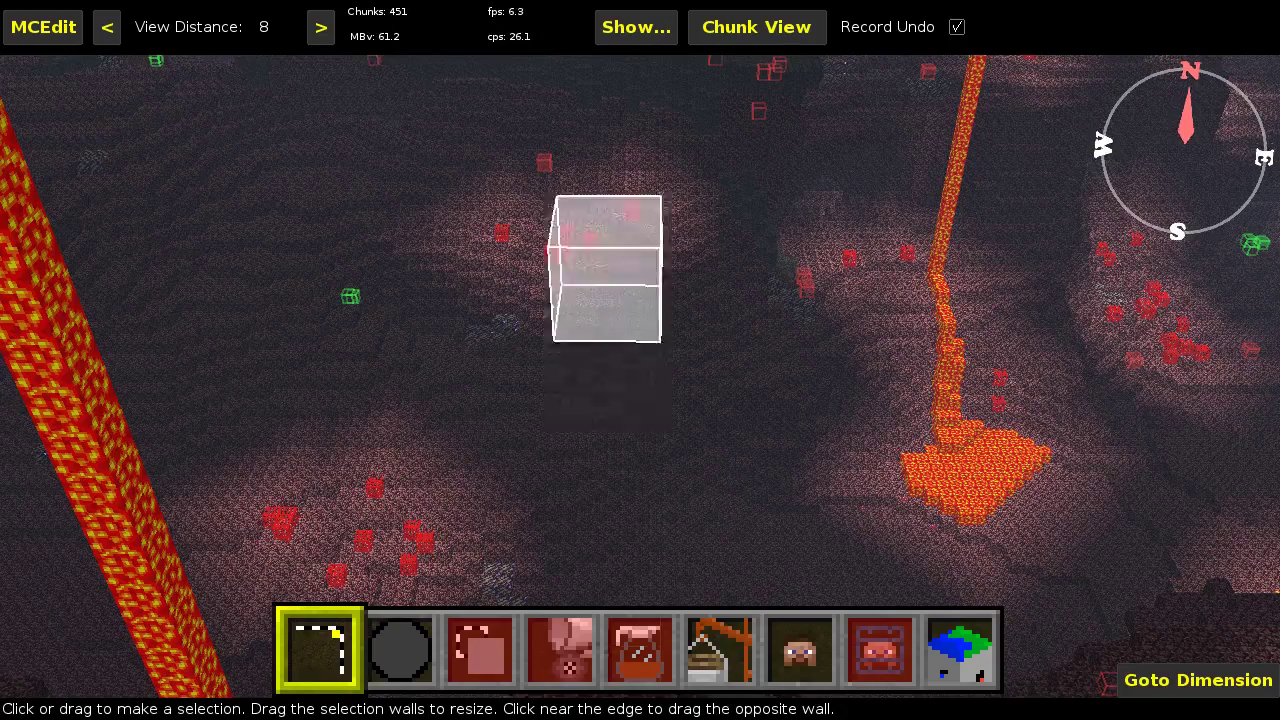
{"action": "key", "text": "q"}
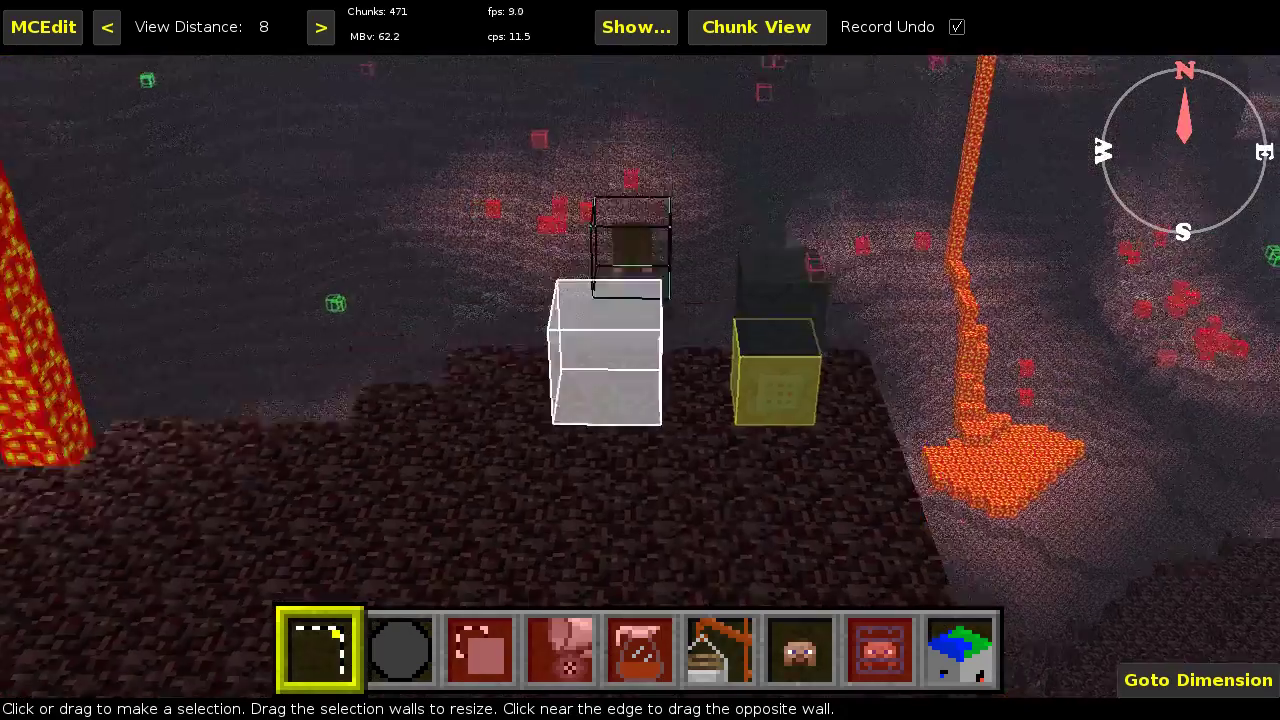
{"action": "right_click", "coordinate": [783, 413]}
{"action": "left_click", "coordinate": [1150, 681]}
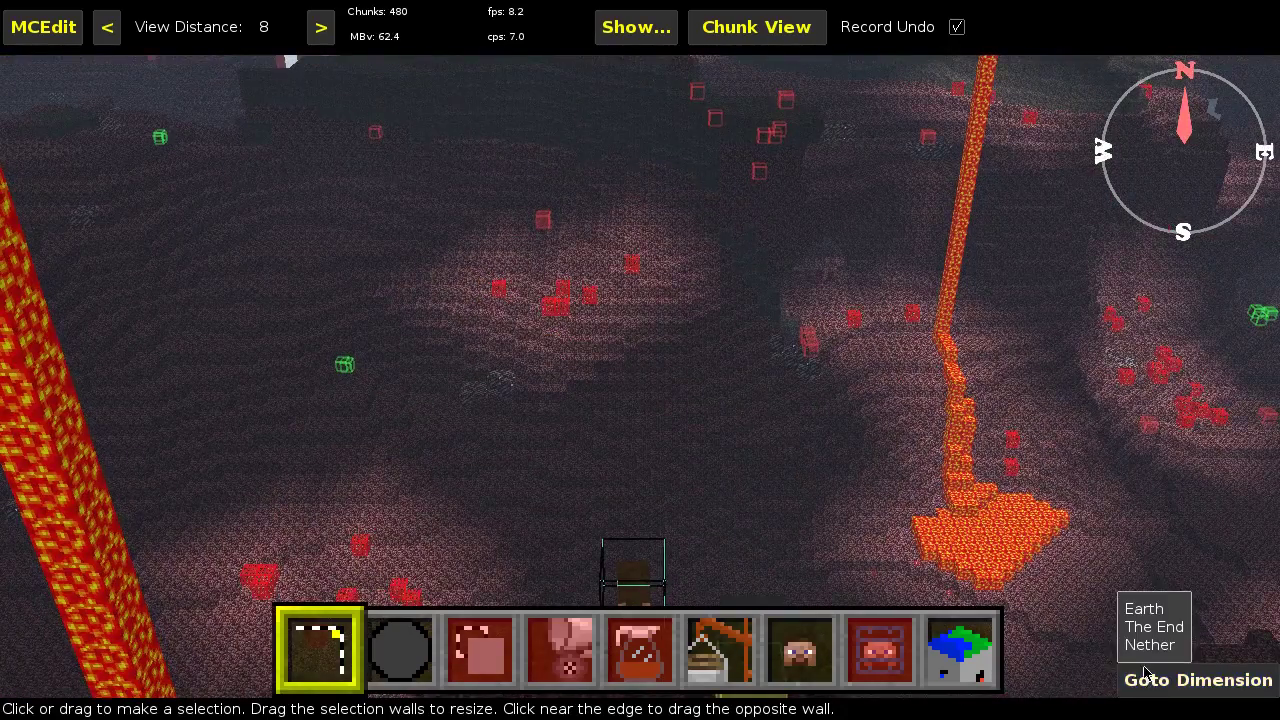
{"action": "left_click", "coordinate": [1145, 610]}
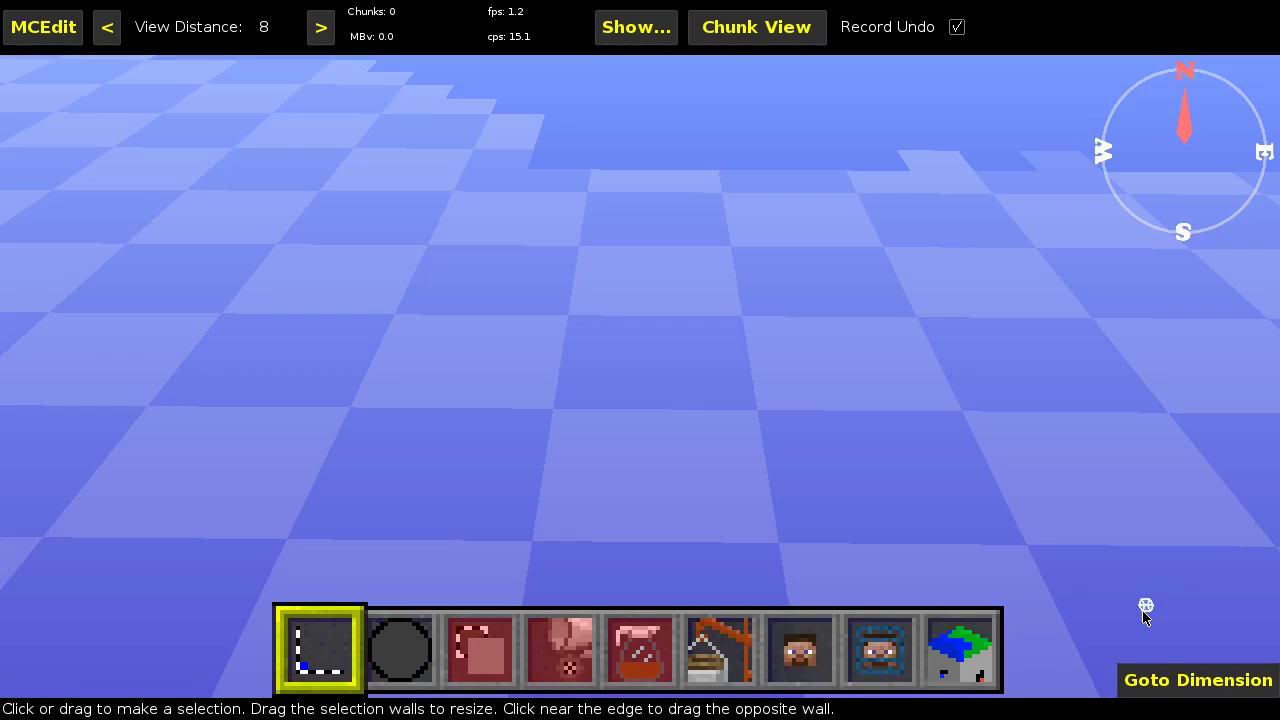
Step: Fly over the Earth dimension and examine the terrain, the water columns and the large slab roof with the dark mob platforms beneath
{"action": "right_click", "coordinate": [872, 491]}
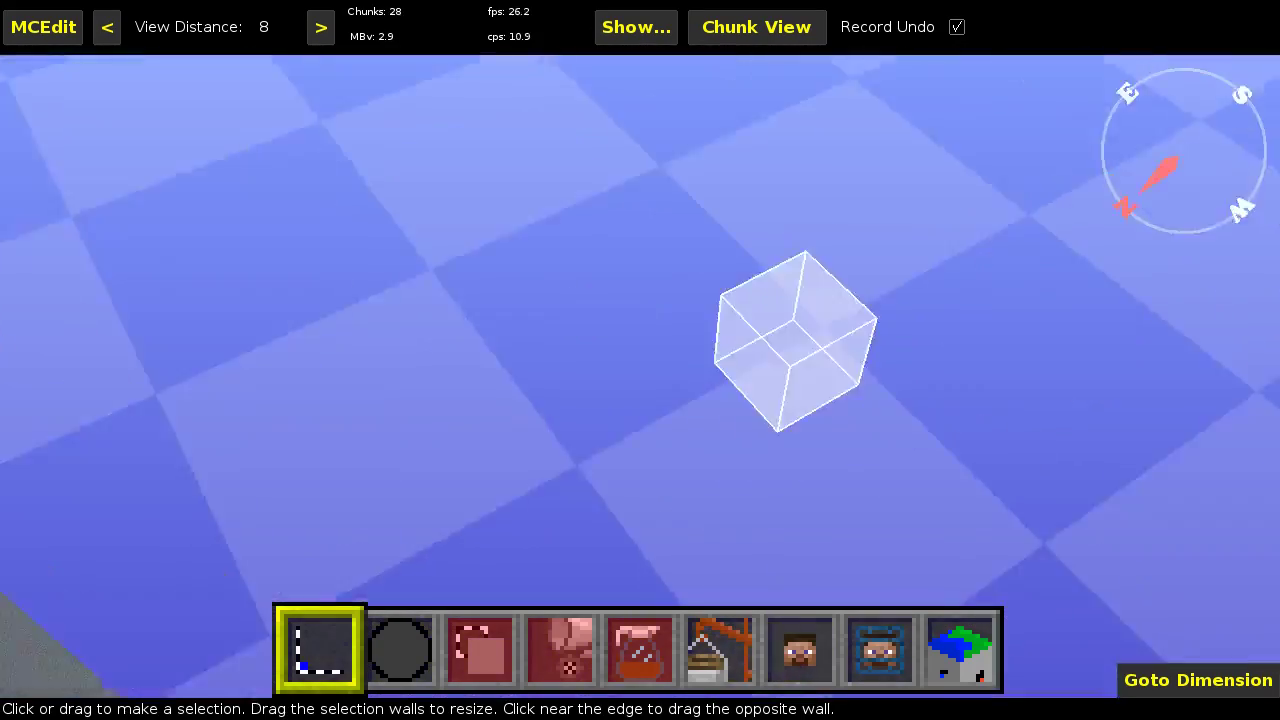
{"action": "key", "text": "s"}
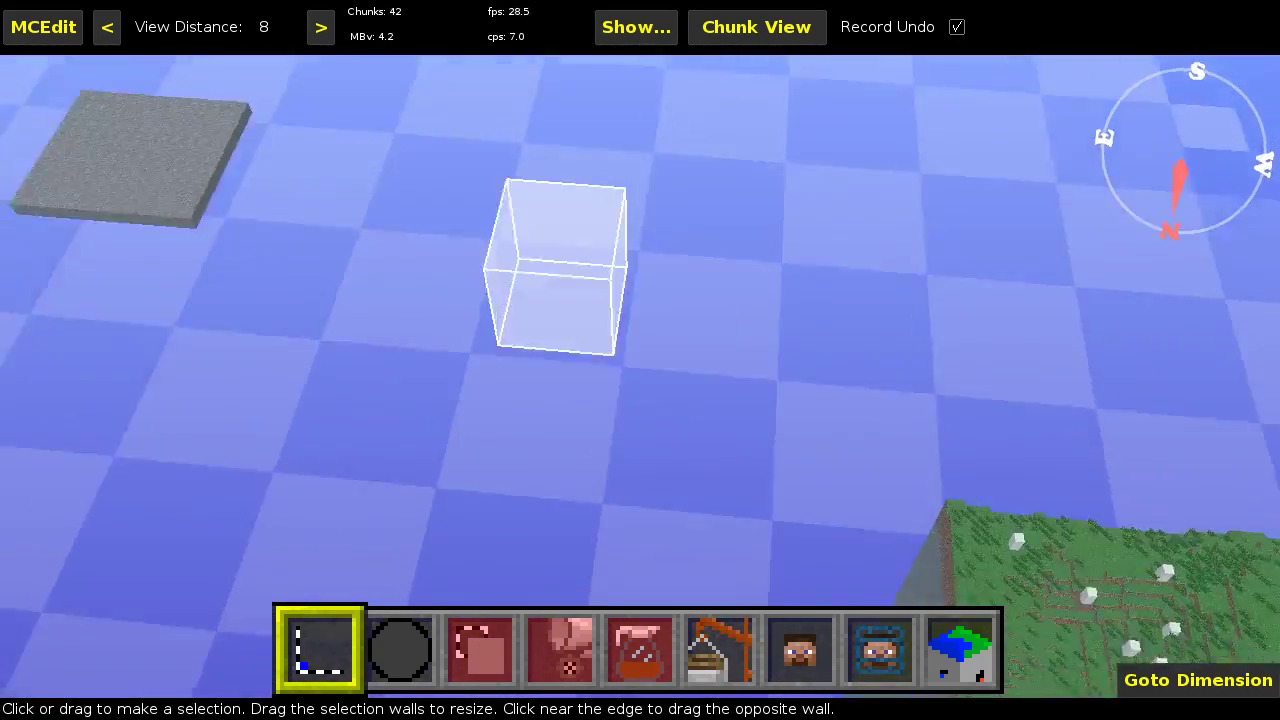
{"action": "key", "text": "w"}
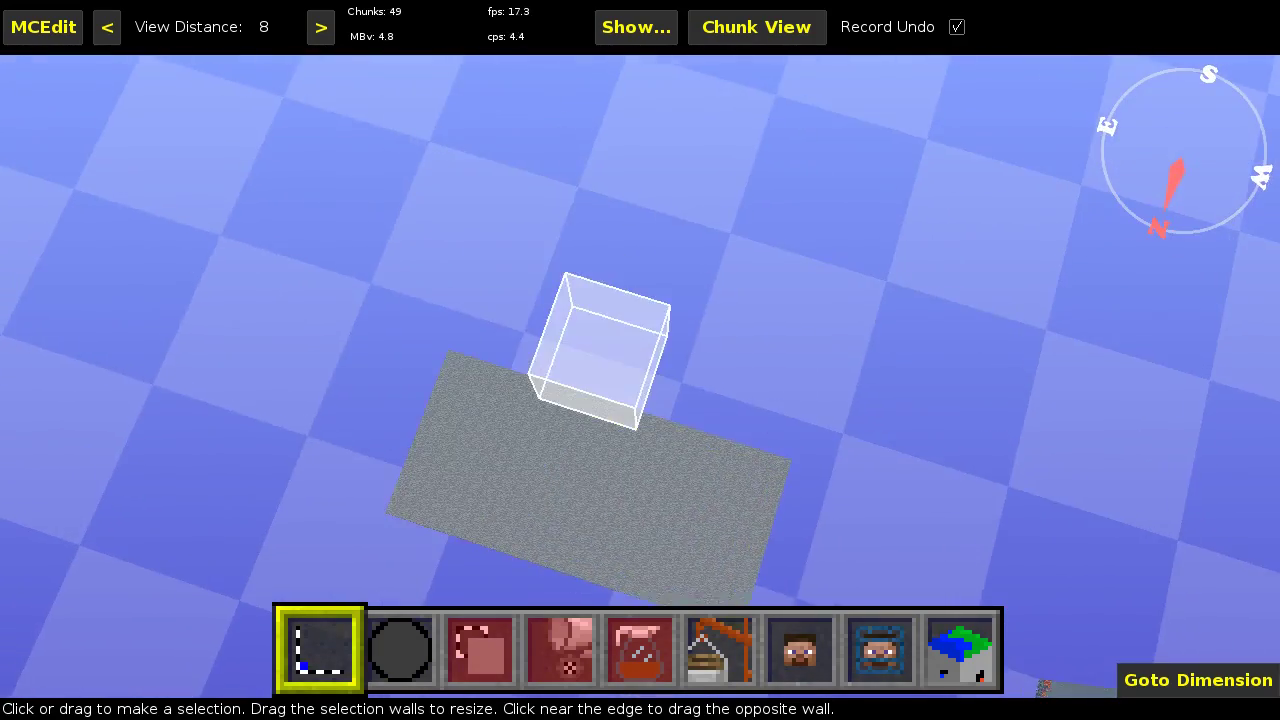
{"action": "key", "text": "s"}
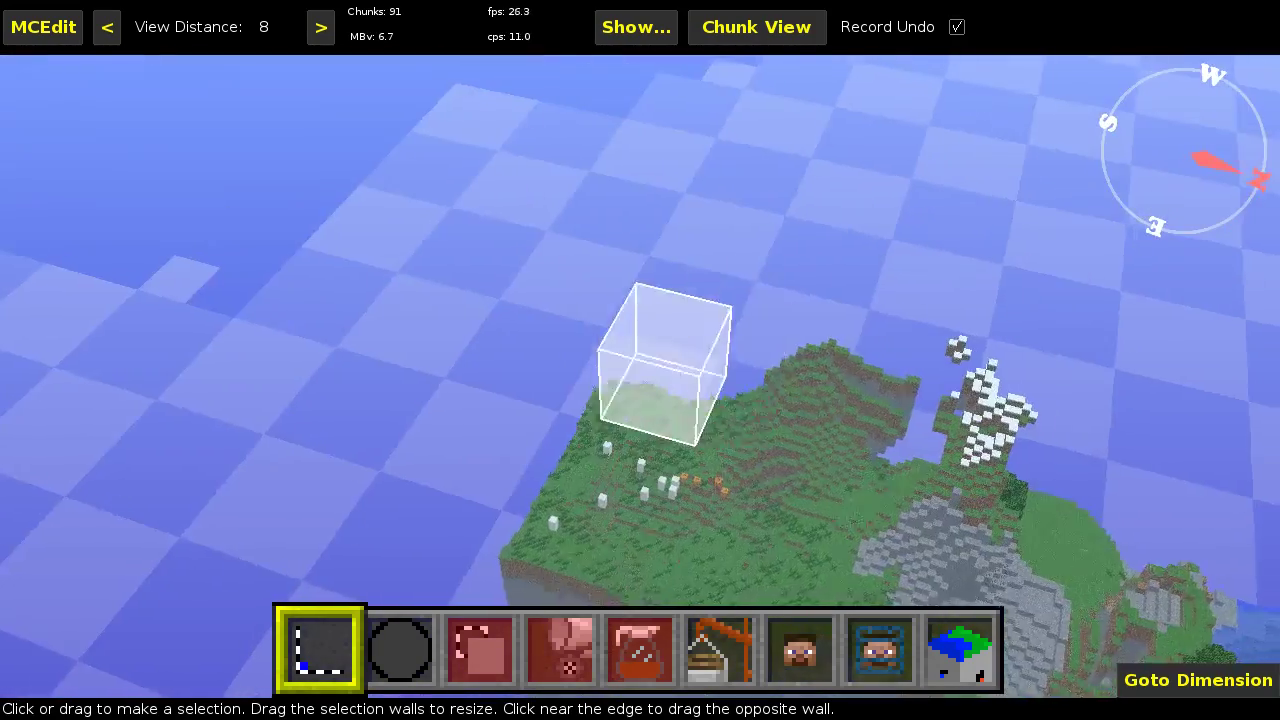
{"action": "key", "text": "s"}
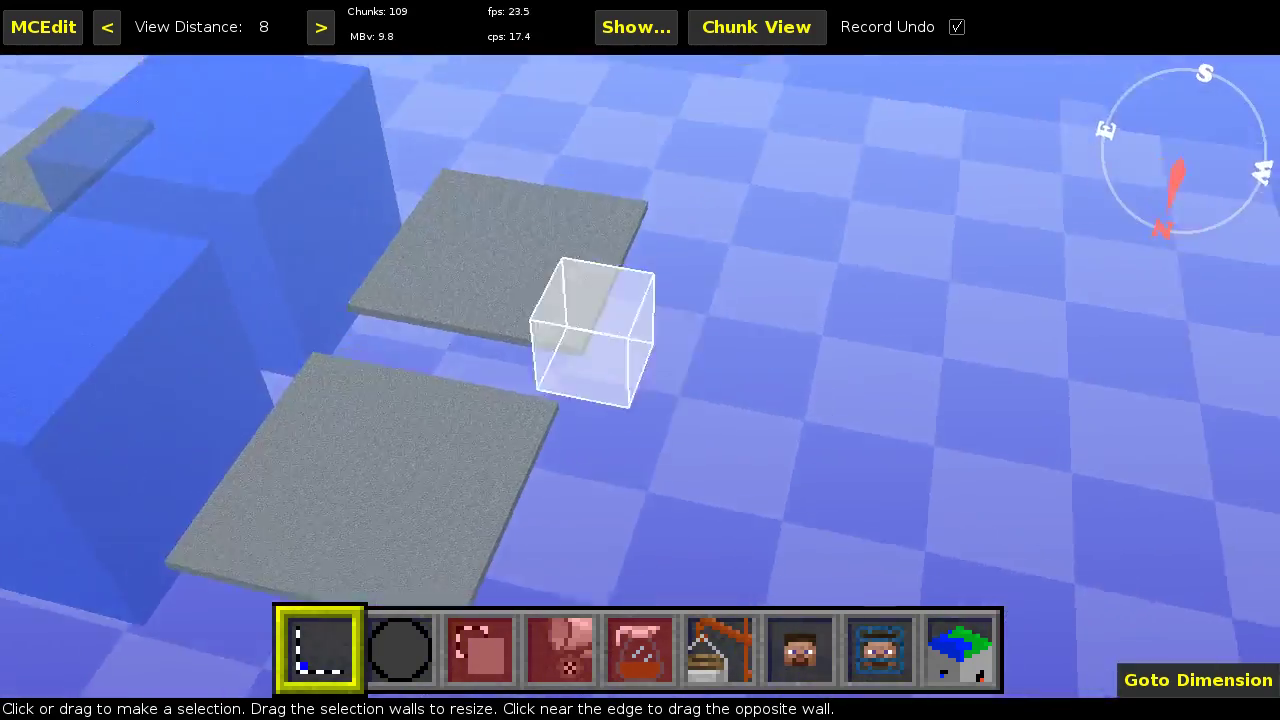
{"action": "key", "text": "w"}
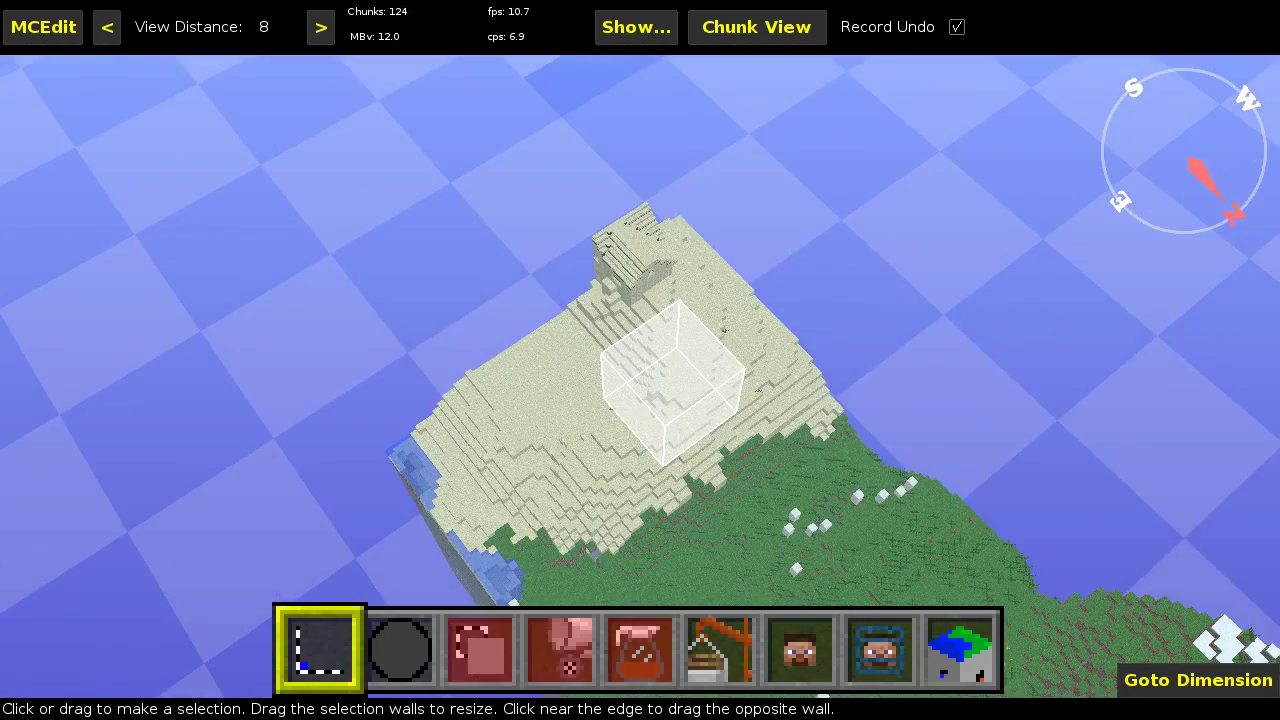
{"action": "key", "text": "a"}
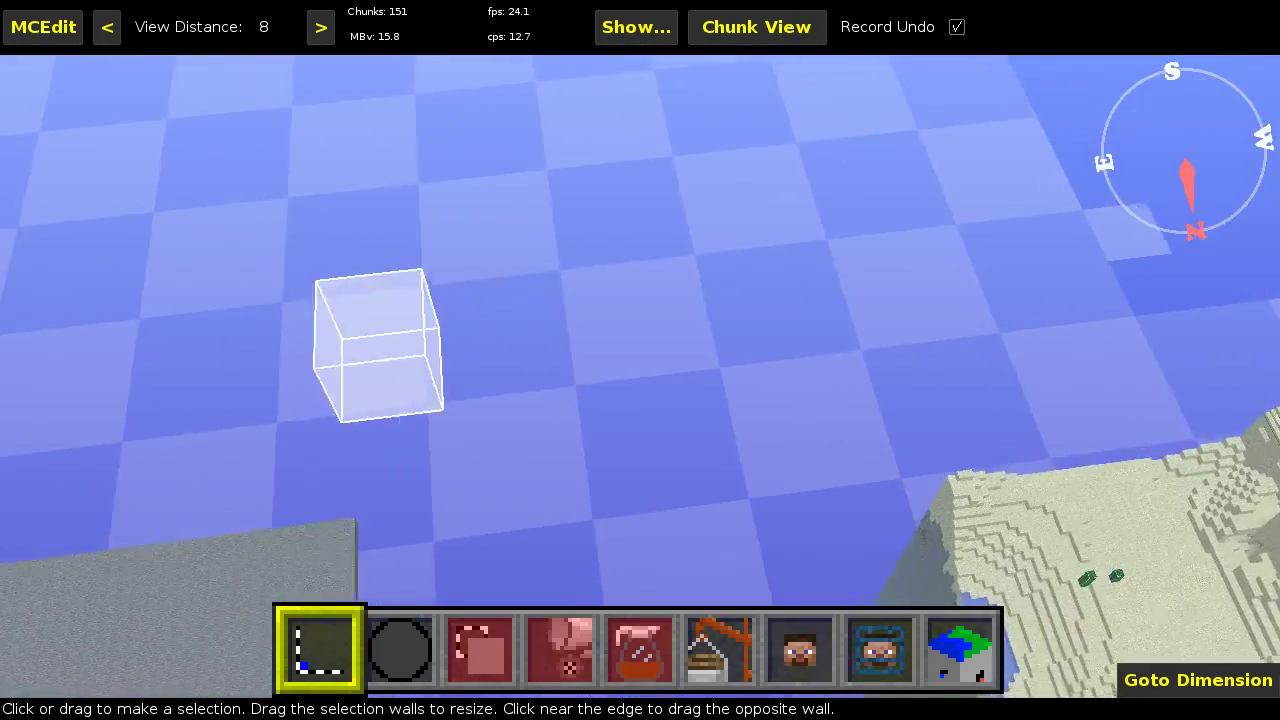
{"action": "key", "text": "a"}
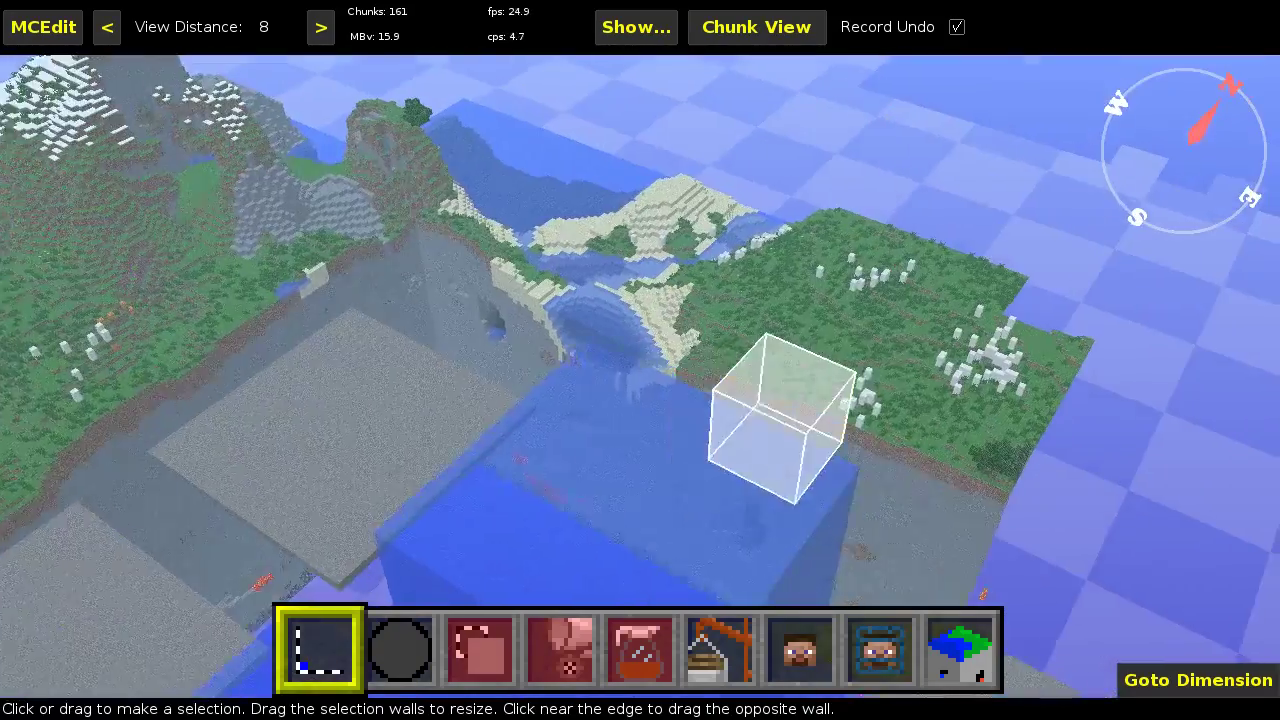
{"action": "key", "text": "s"}
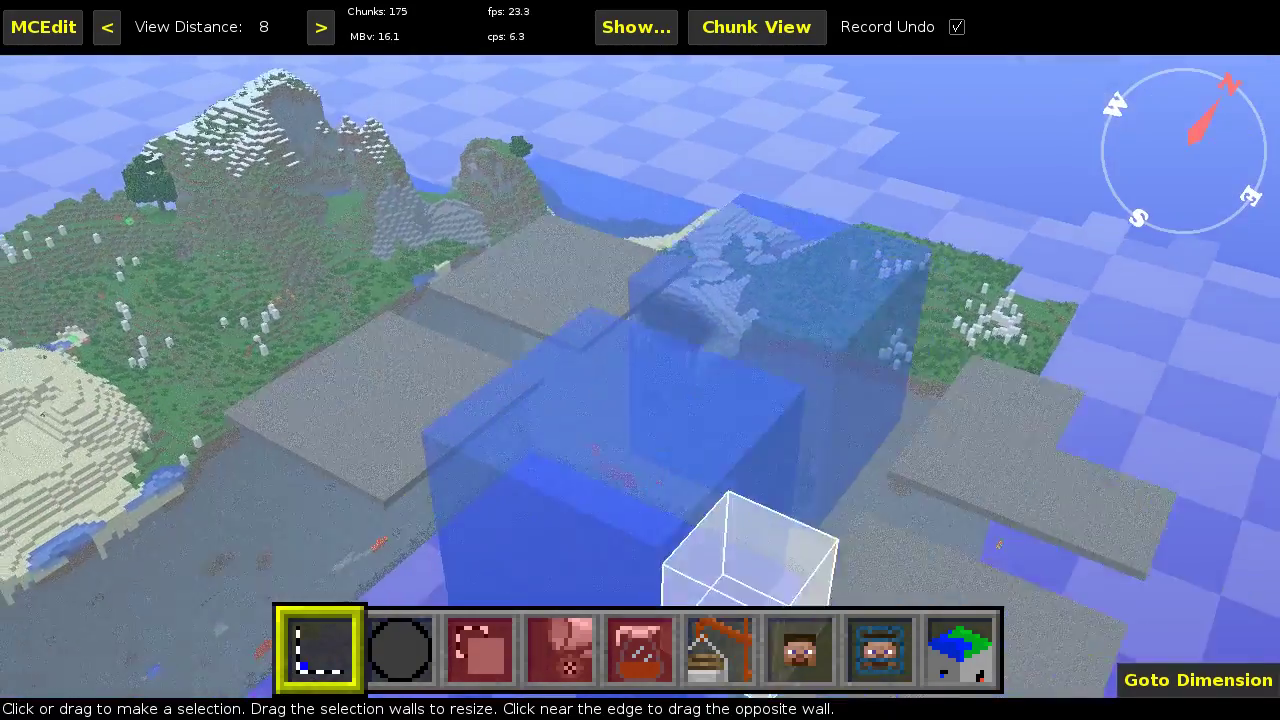
{"action": "key", "text": "d"}
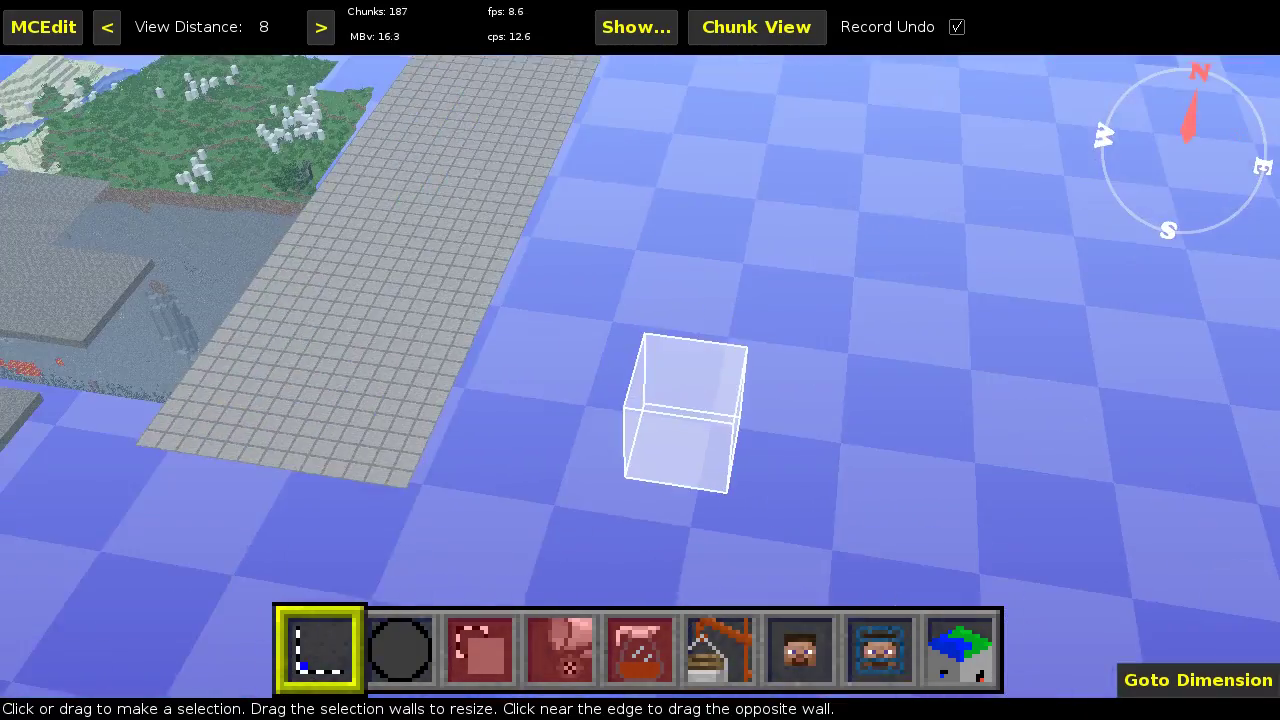
{"action": "key", "text": "s"}
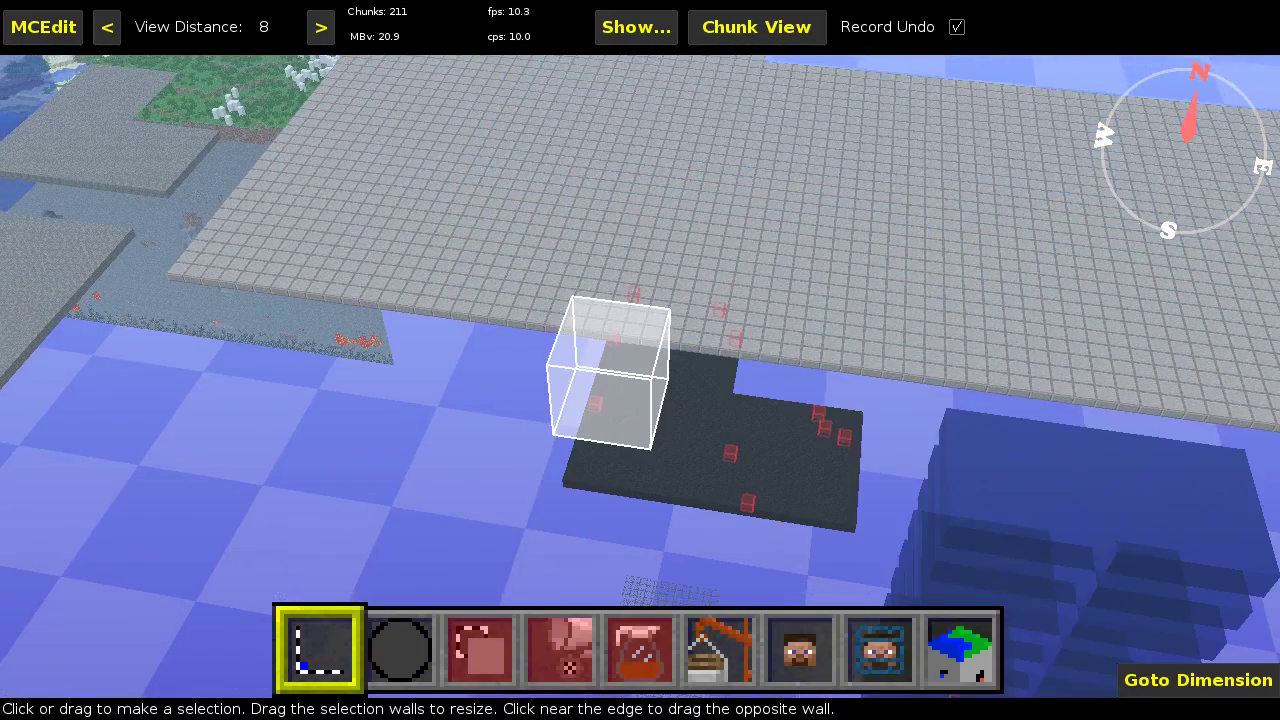
Step: Select the two neighbouring dark platforms beneath the slab roof, including the gap between them, as a 25 × 57 × 1 block box
{"action": "key", "text": "z"}
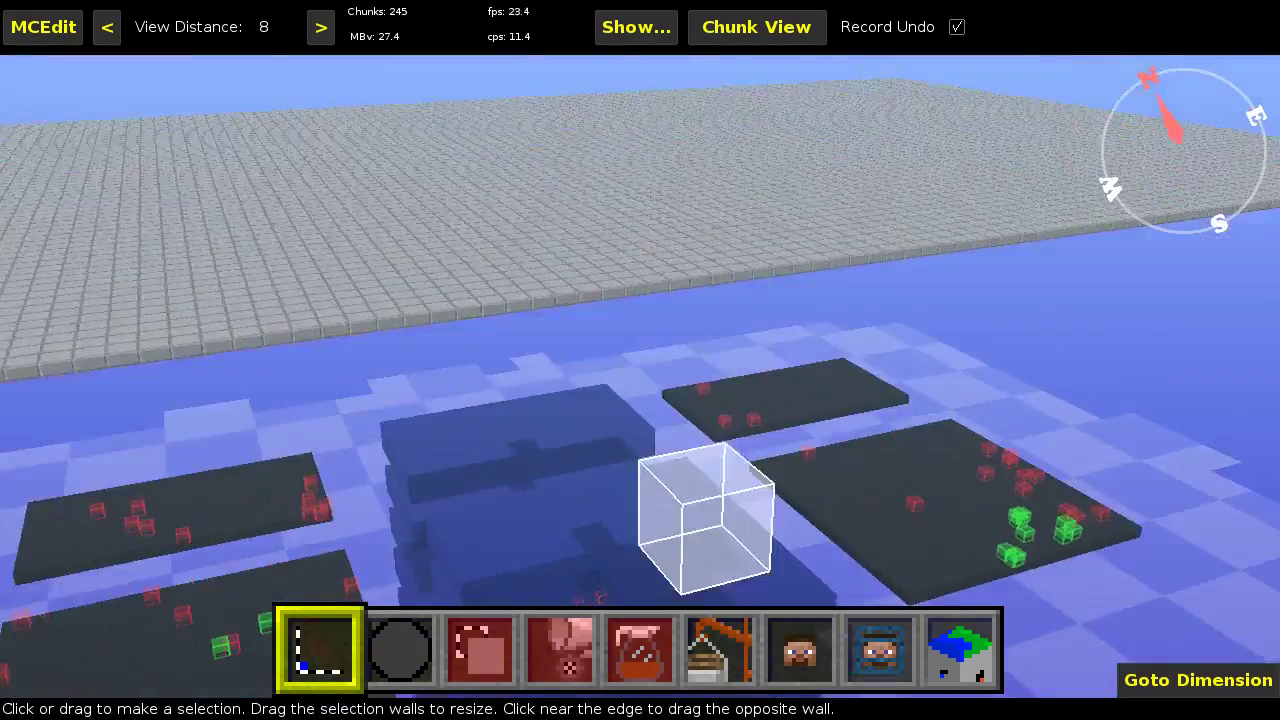
{"action": "key", "text": "d"}
{"action": "key", "text": "d"}
{"action": "key", "text": "w"}
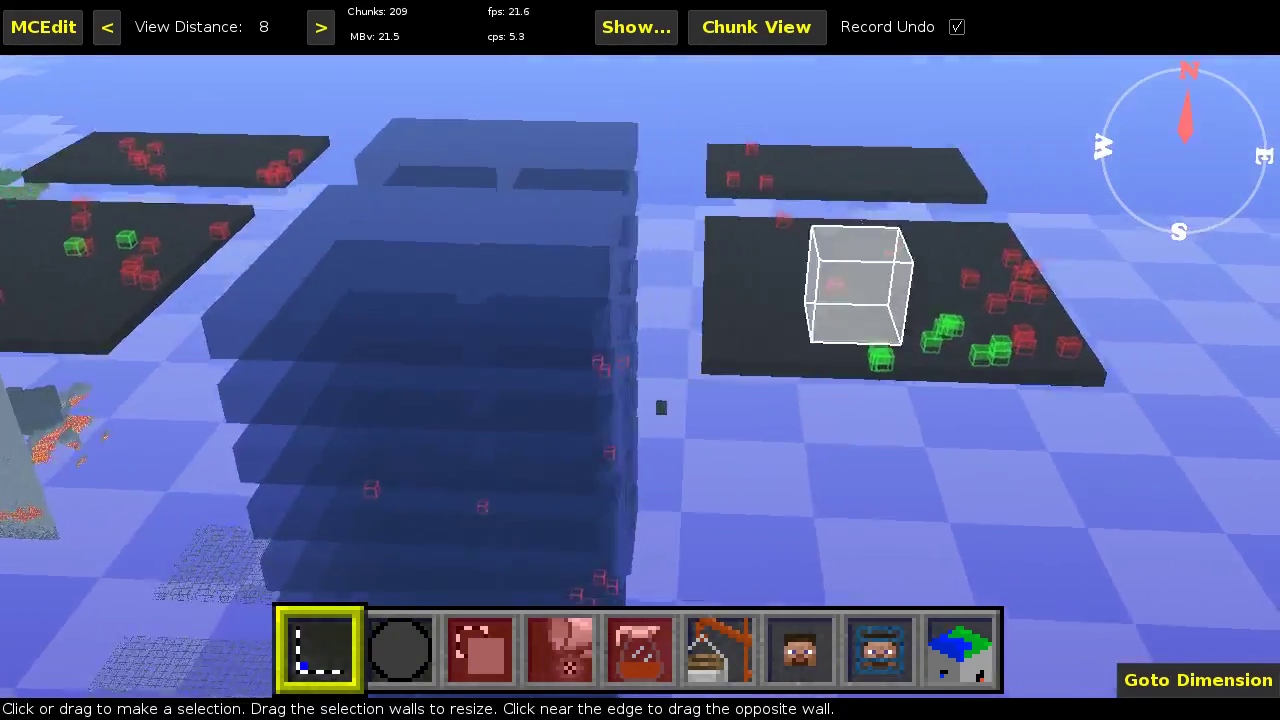
{"action": "key", "text": "d"}
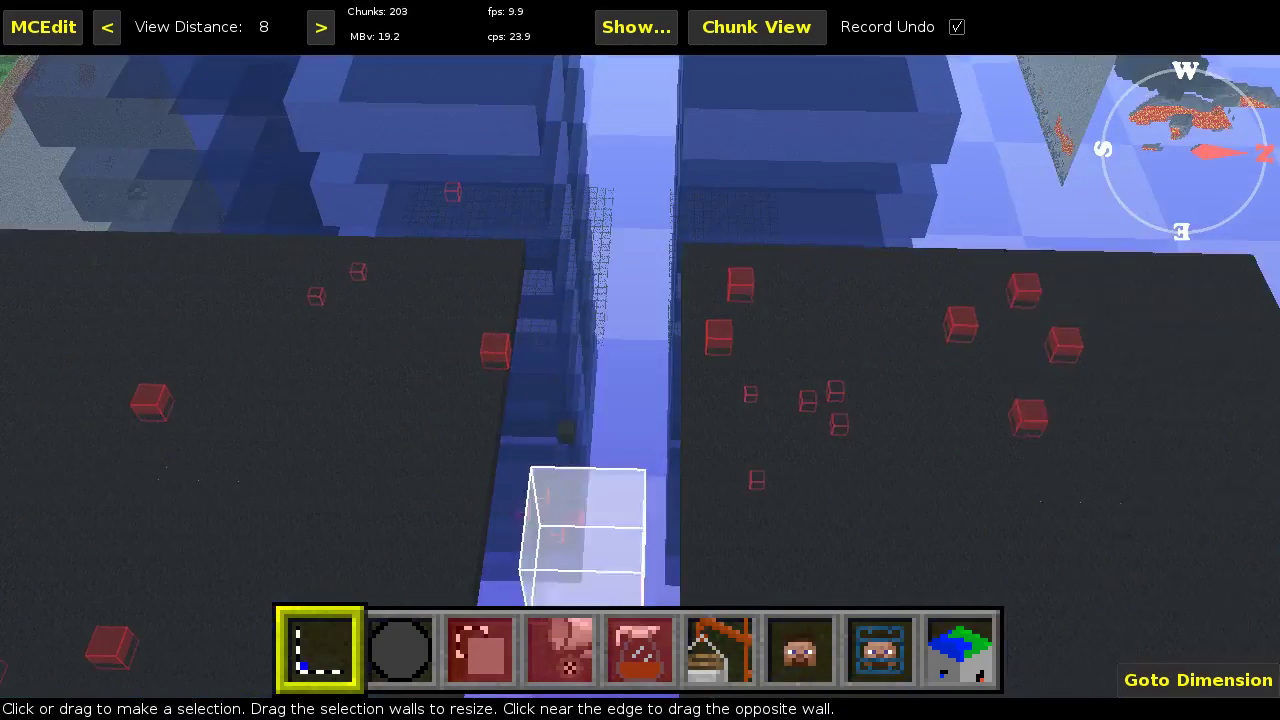
{"action": "key", "text": "s"}
{"action": "right_click", "coordinate": [601, 503]}
{"action": "left_click", "coordinate": [244, 414]}
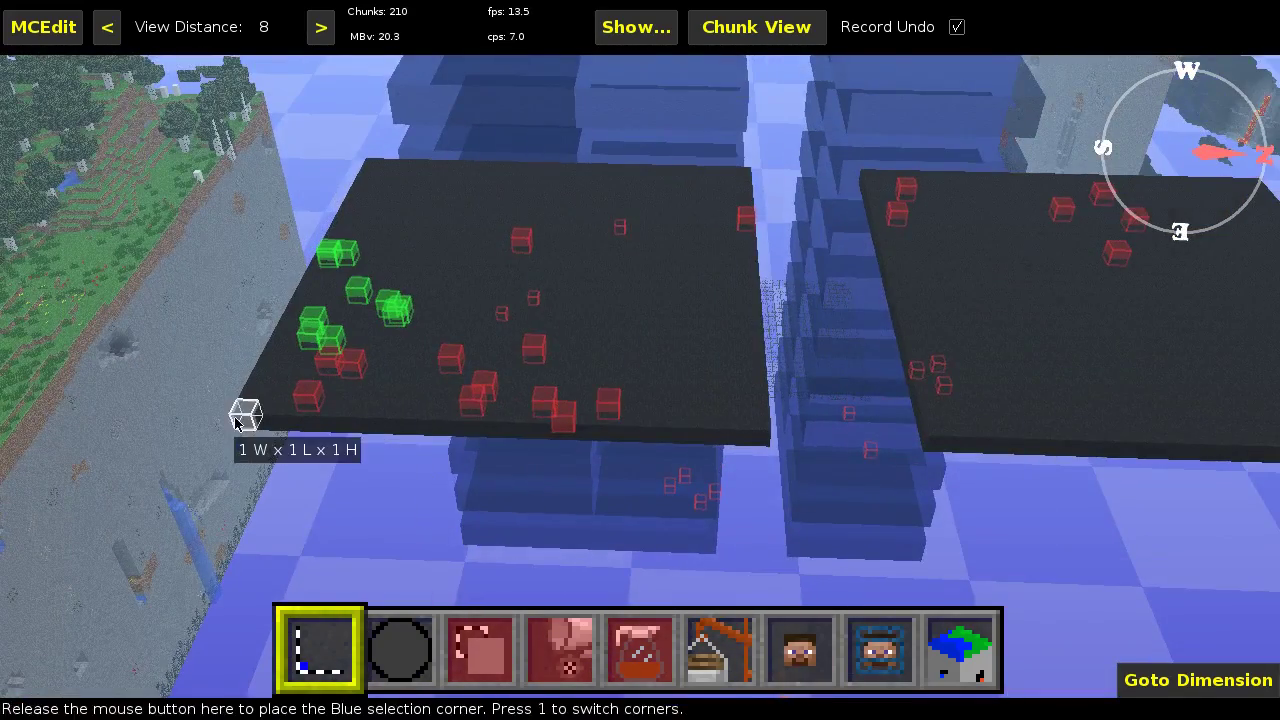
{"action": "key", "text": "d"}
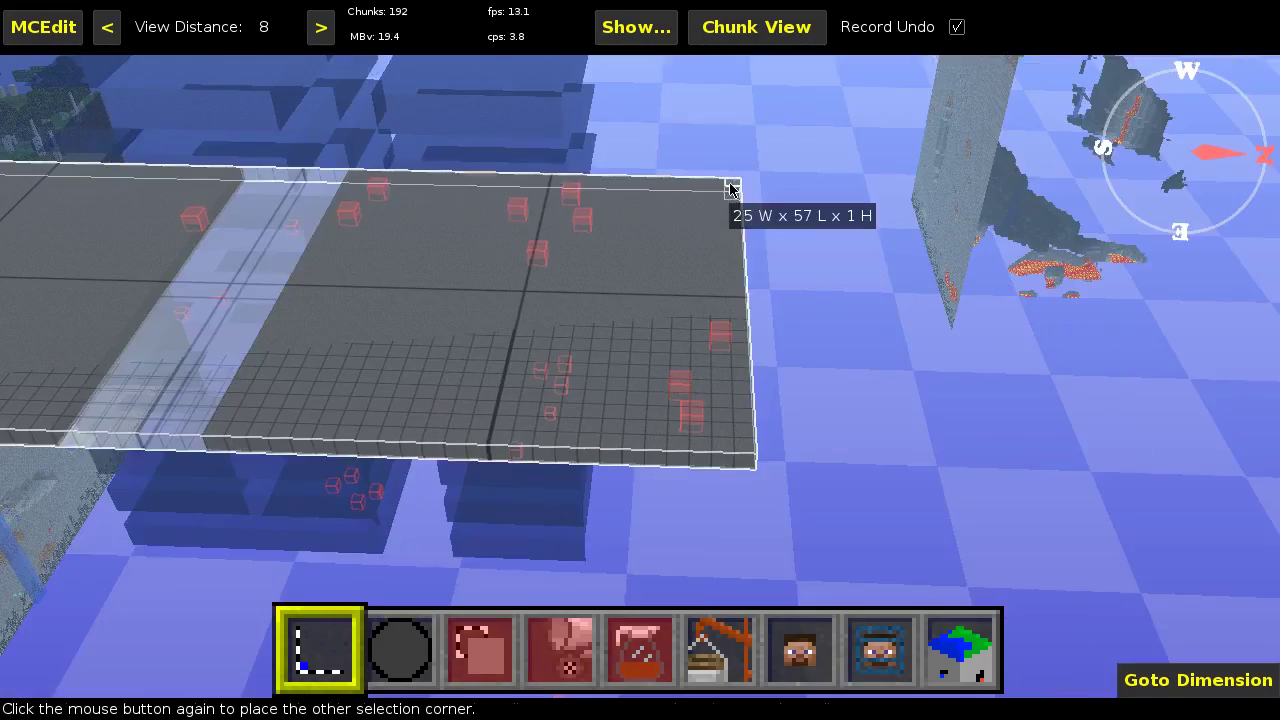
{"action": "left_click", "coordinate": [734, 183]}
Step: Start cloning the selected pair of platforms and nudge the copy 2 blocks upwards
{"action": "key", "text": "s"}
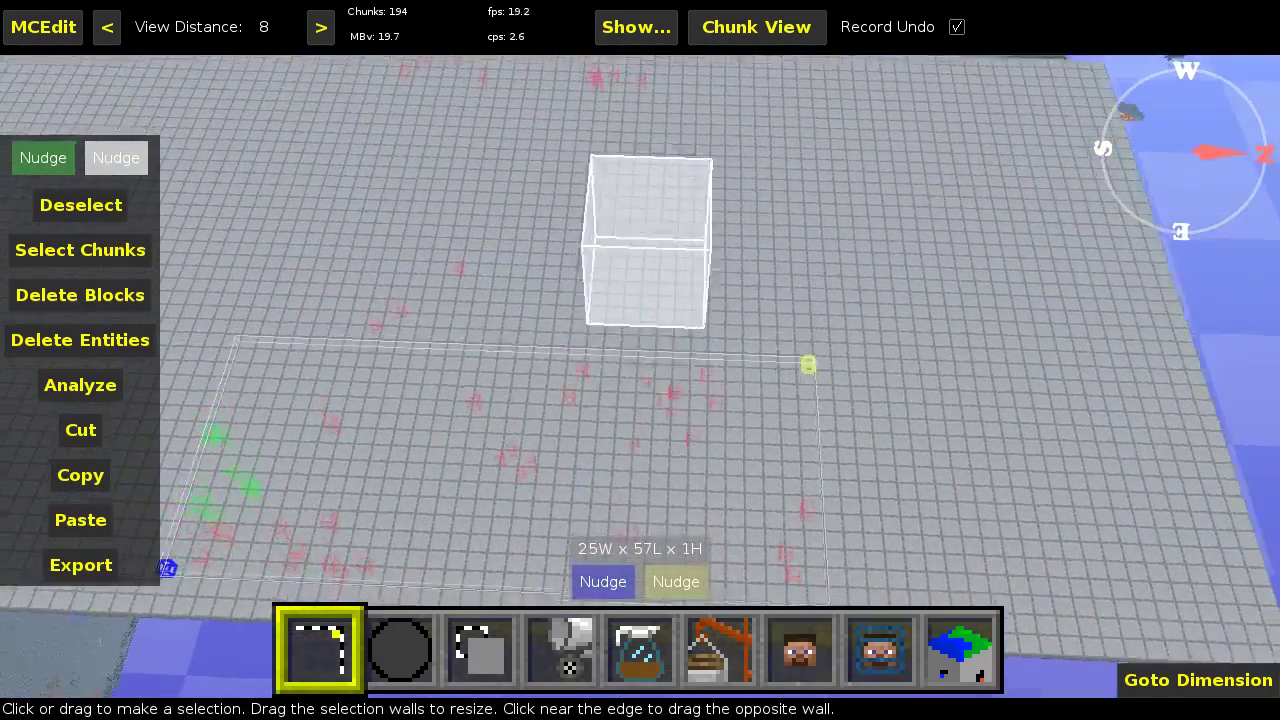
{"action": "right_click", "coordinate": [704, 284]}
{"action": "key", "text": "a"}
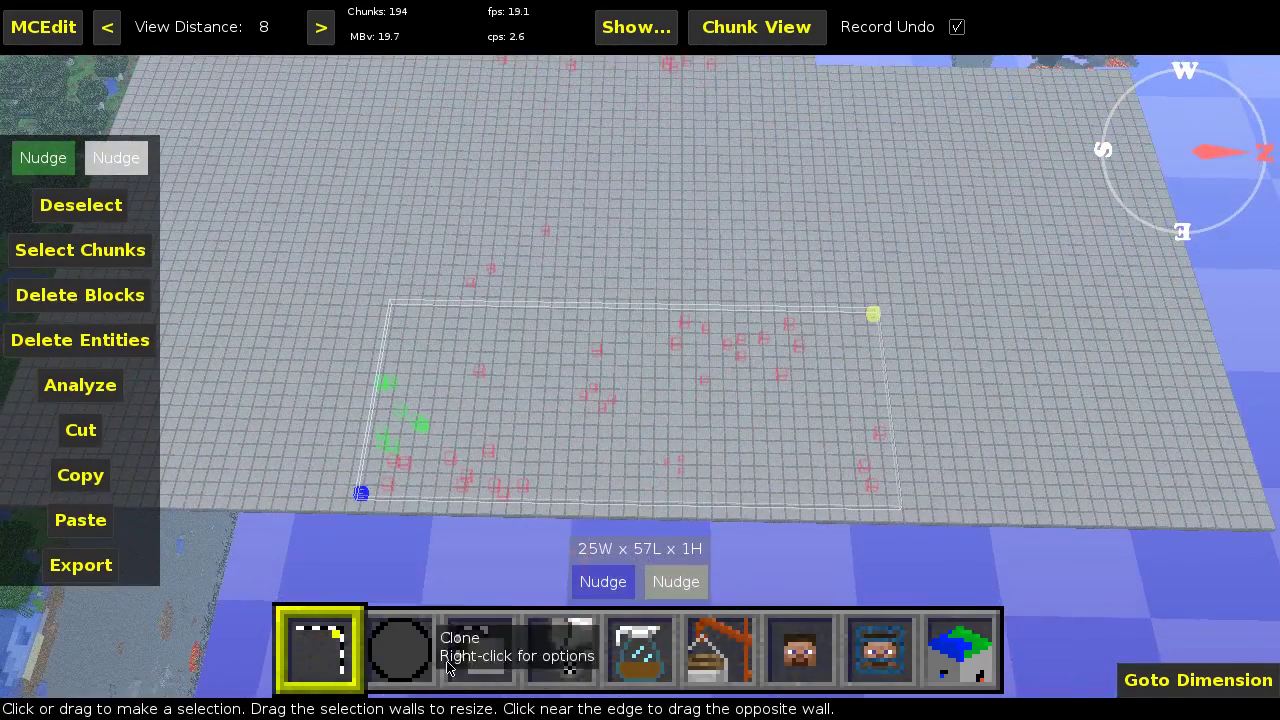
{"action": "left_click", "coordinate": [437, 630]}
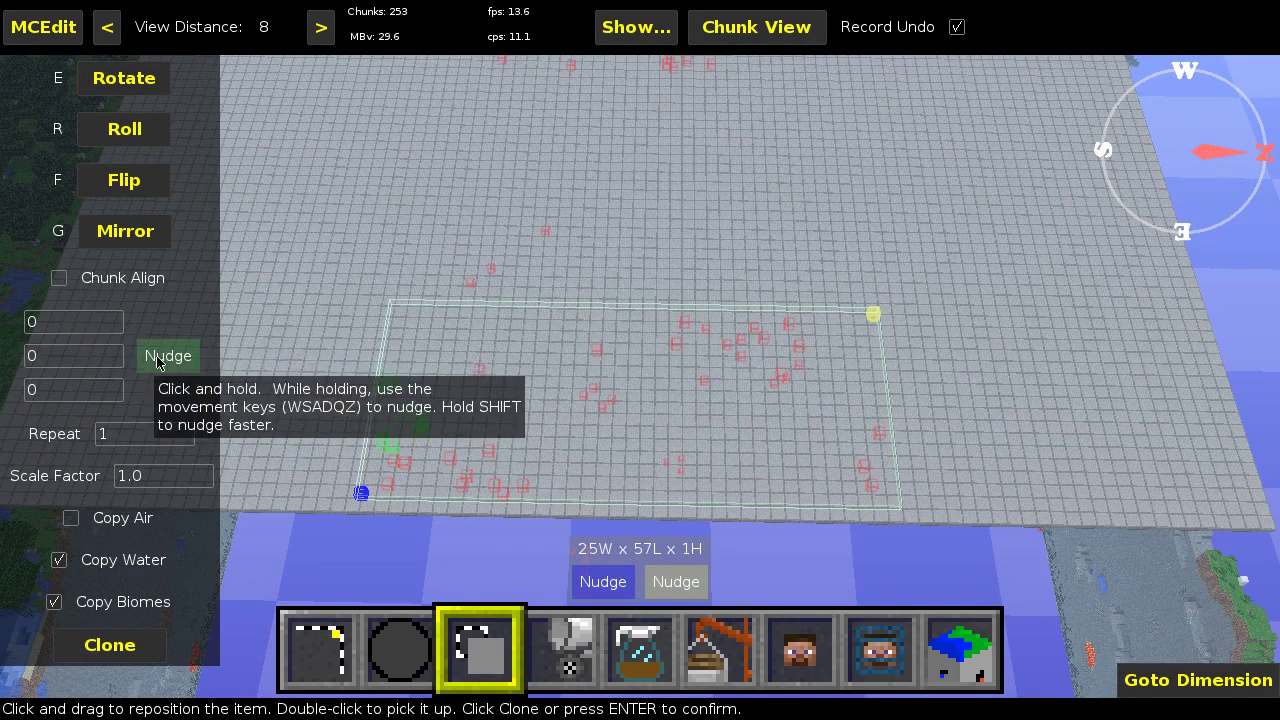
{"action": "left_click", "coordinate": [157, 362]}
{"action": "key", "text": "q"}
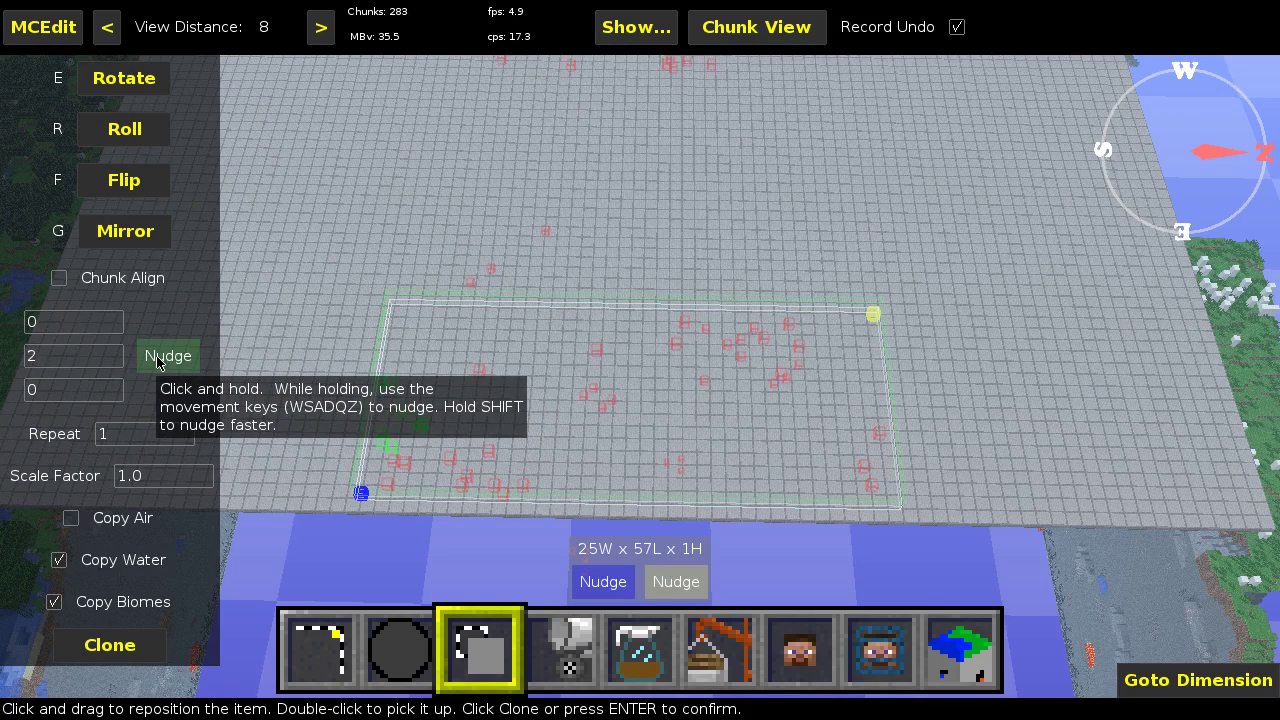
Step: Set the copy's vertical offset to 64 blocks and clone the platforms above the slab roof
{"action": "scroll", "coordinate": [40, 360], "scroll_direction": "up", "scroll_amount": 7}
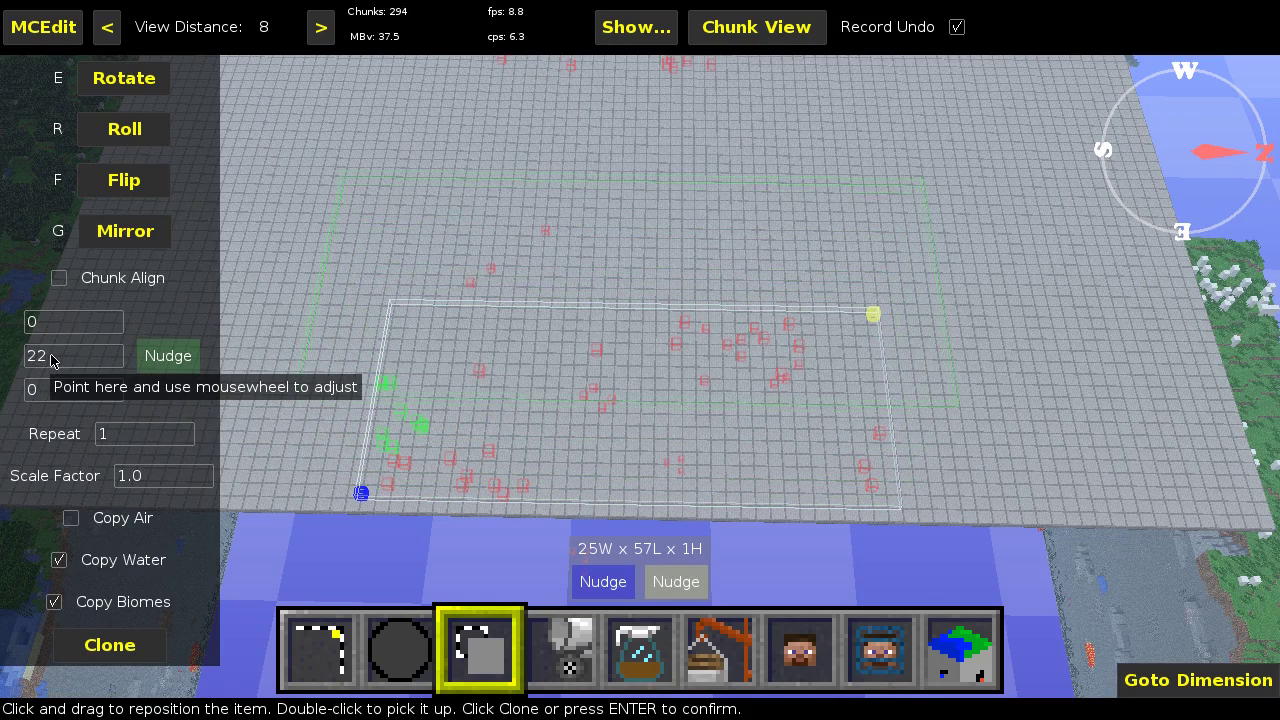
{"action": "scroll", "coordinate": [50, 360], "scroll_direction": "up", "scroll_amount": 20}
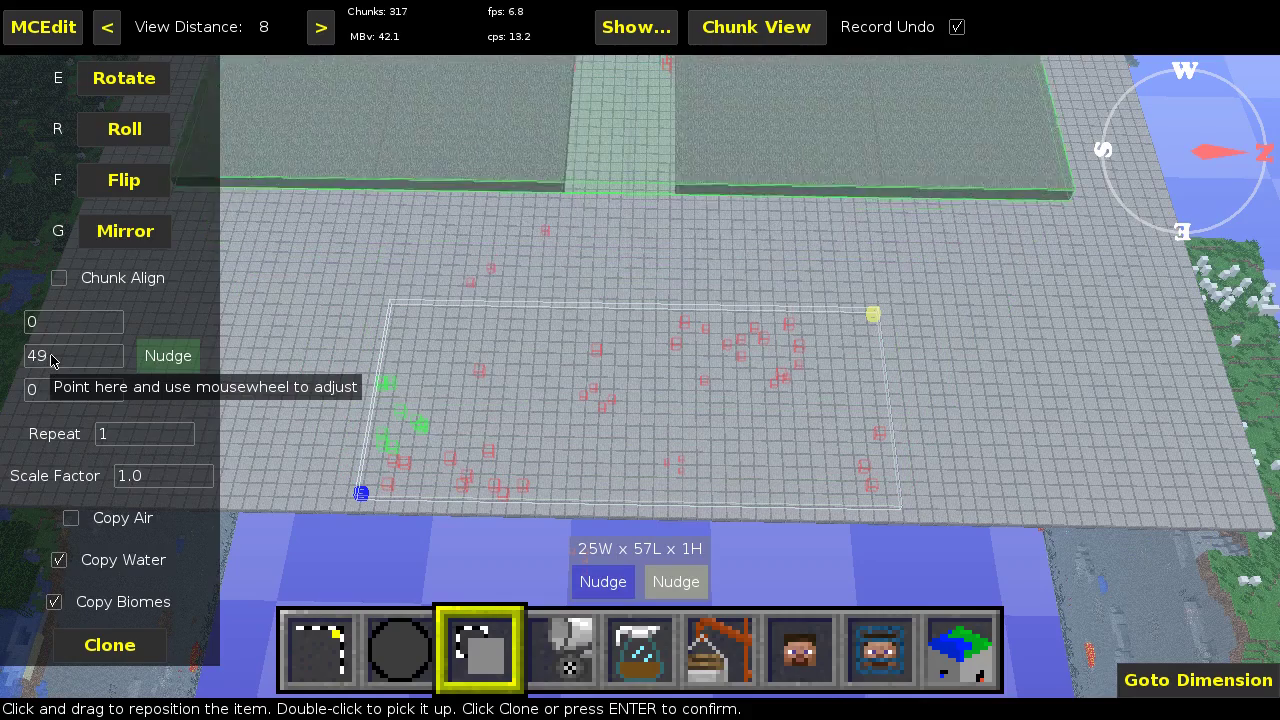
{"action": "key", "text": "s"}
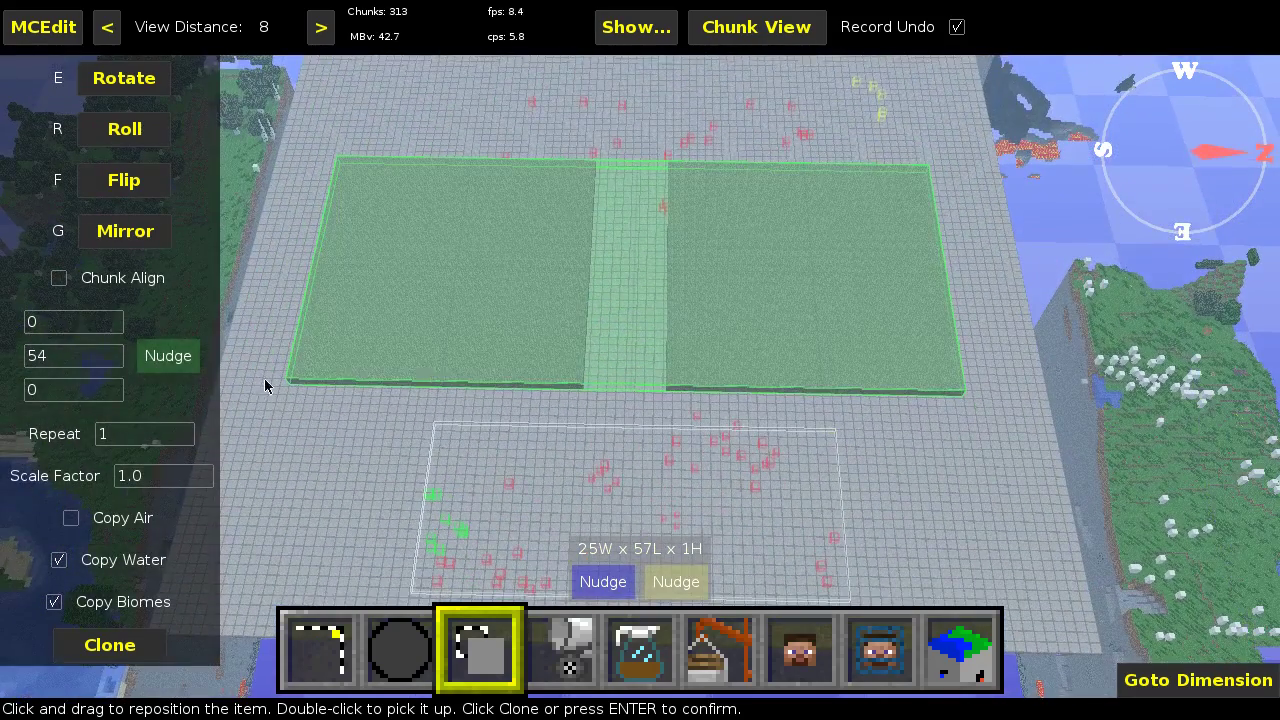
{"action": "scroll", "coordinate": [87, 367], "scroll_direction": "up", "scroll_amount": 1}
{"action": "scroll", "coordinate": [87, 367], "scroll_direction": "up", "scroll_amount": 8}
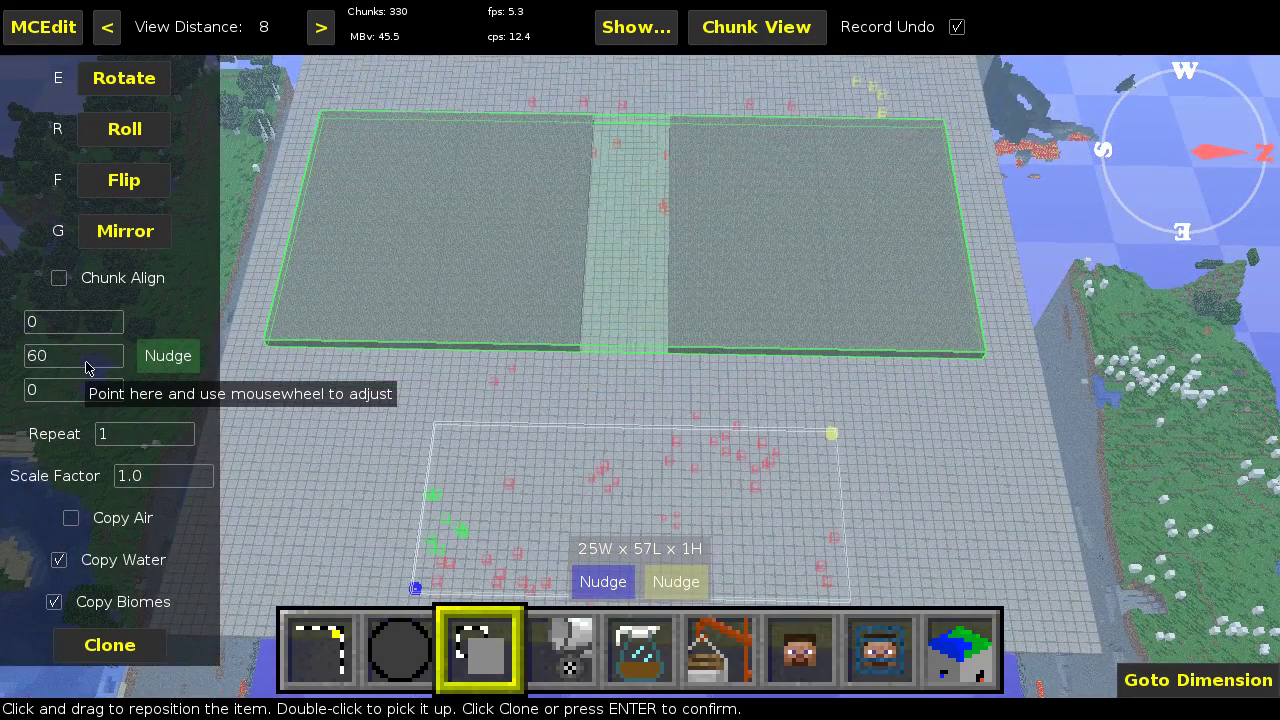
{"action": "scroll", "coordinate": [87, 367], "scroll_direction": "up", "scroll_amount": 1}
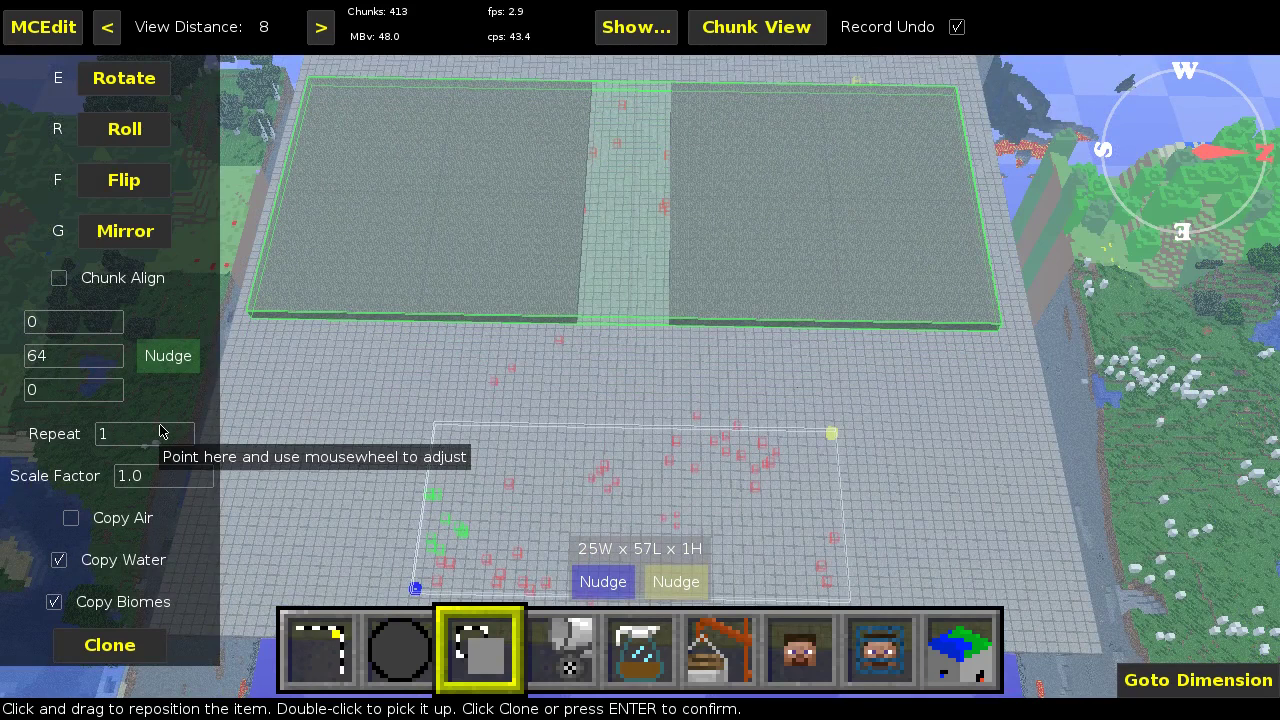
{"action": "left_click", "coordinate": [134, 658]}
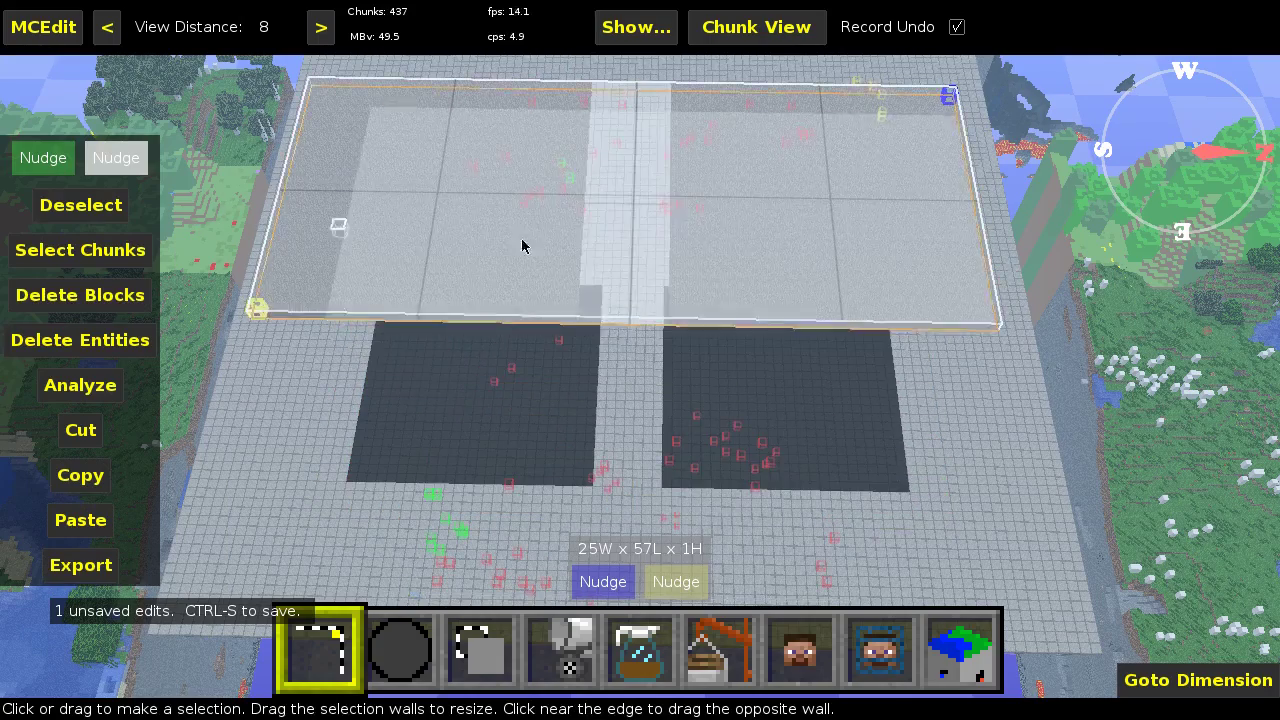
Step: Save the world and clear the selection around the cloned platforms
{"action": "key", "text": "w"}
{"action": "key", "text": "ctrl+s"}
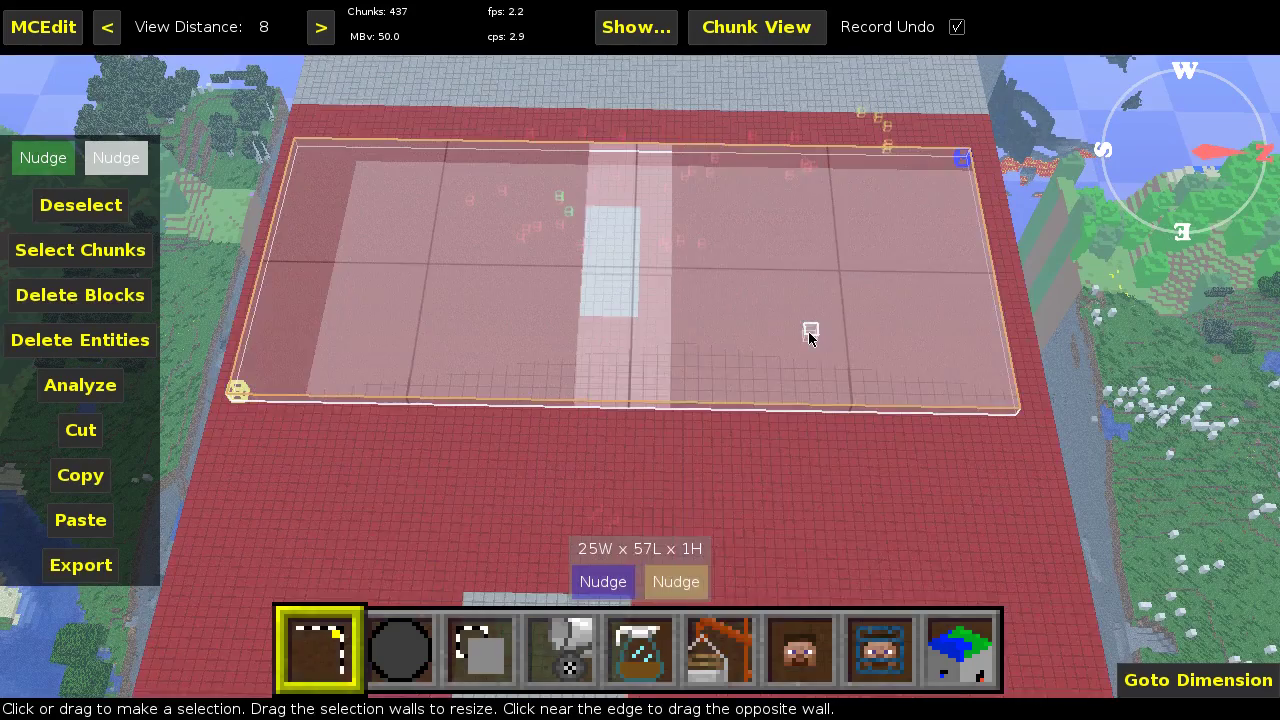
{"action": "key", "text": "w"}
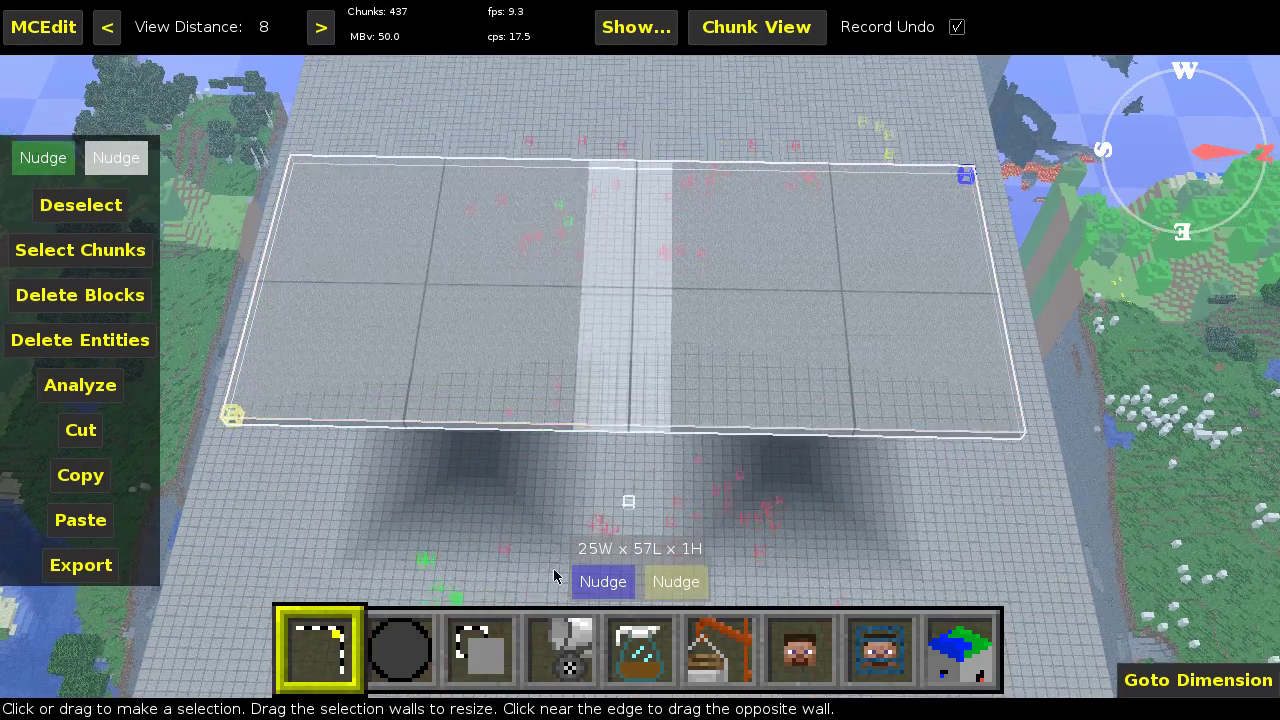
{"action": "left_click", "coordinate": [105, 208]}
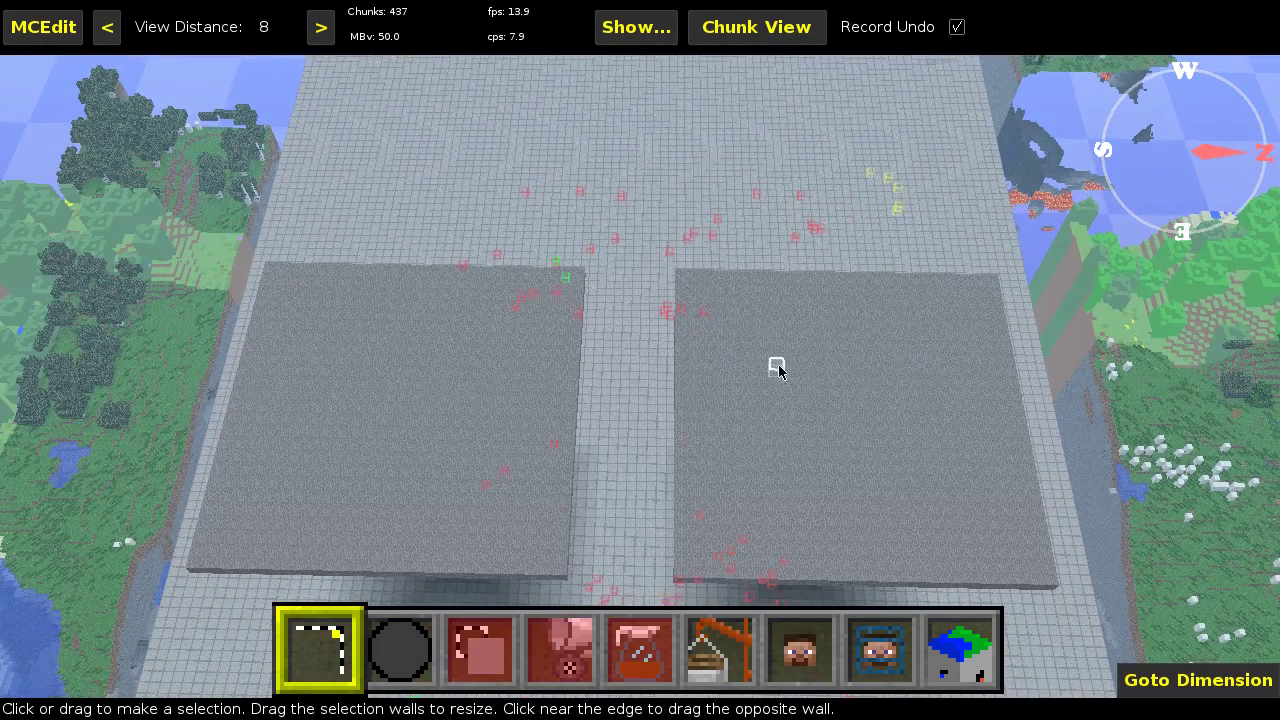
Step: Select the northern cloned platform and extend the selection upwards to 25 × 25 × 5 blocks
{"action": "left_click", "coordinate": [678, 276]}
{"action": "left_click", "coordinate": [1051, 590]}
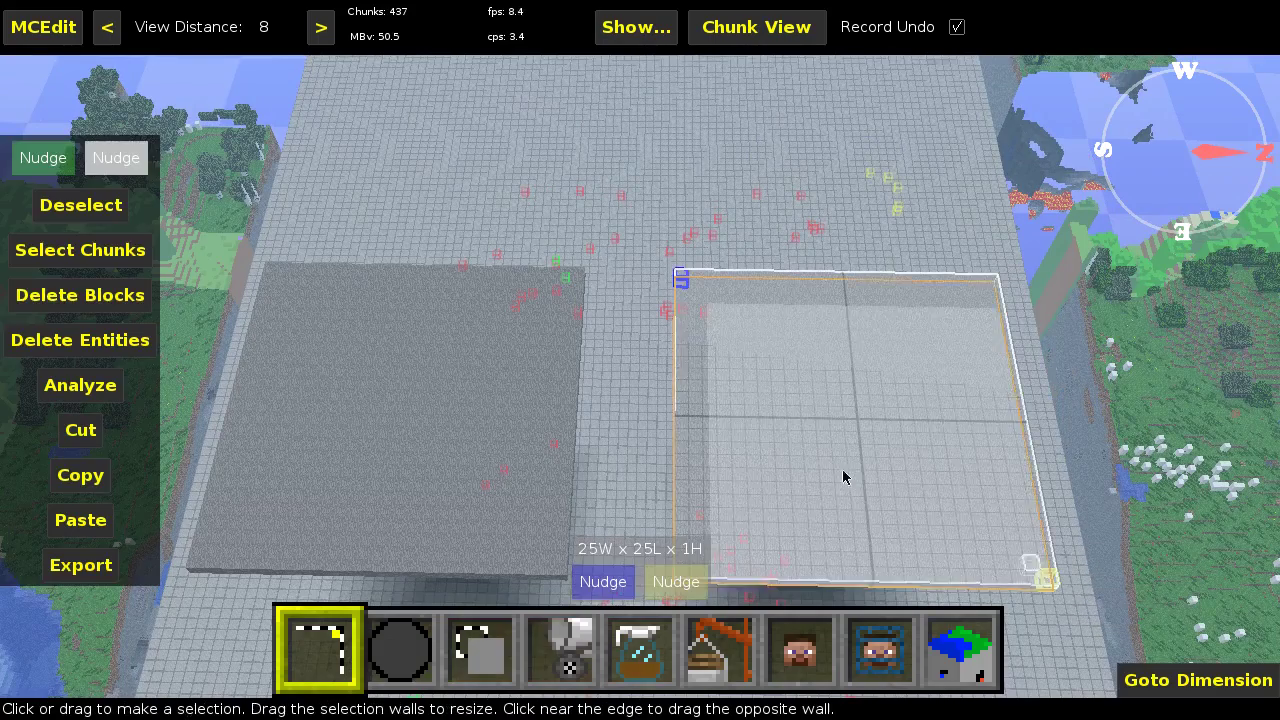
{"action": "key", "text": "s"}
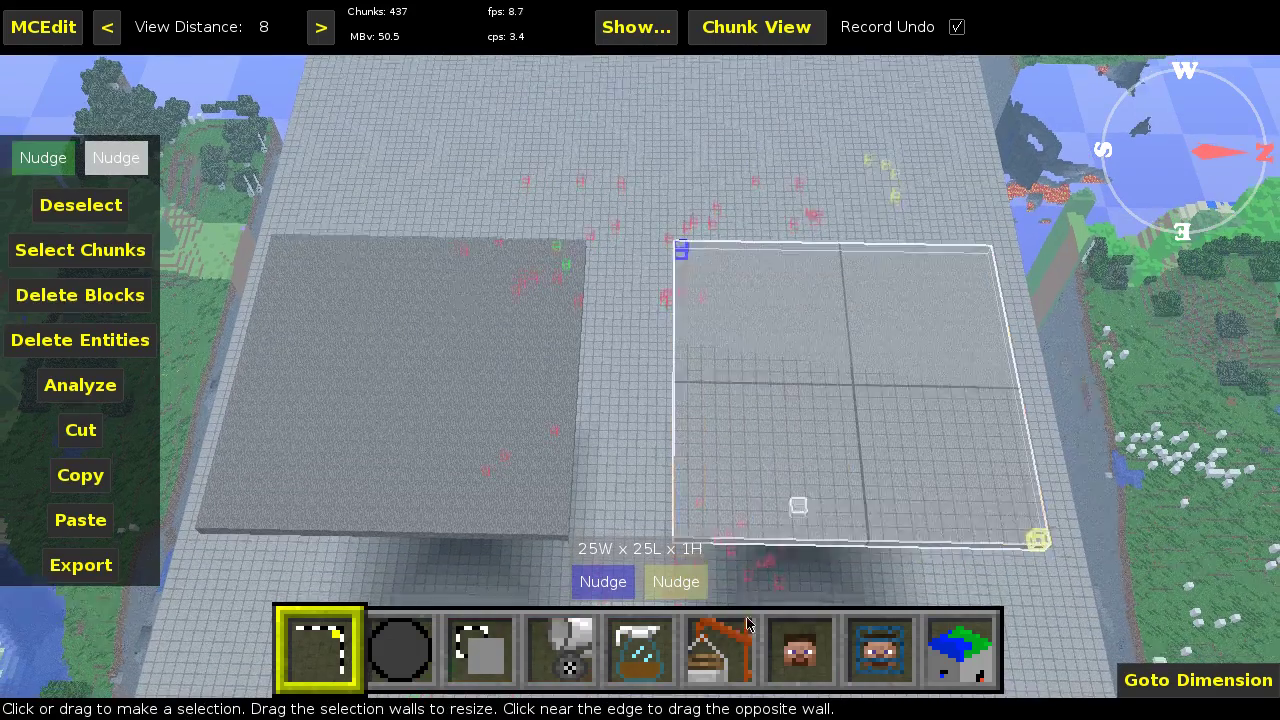
{"action": "left_click", "coordinate": [654, 582]}
{"action": "key", "text": "q"}
{"action": "key", "text": "q"}
{"action": "key", "text": "q"}
{"action": "key", "text": "q"}
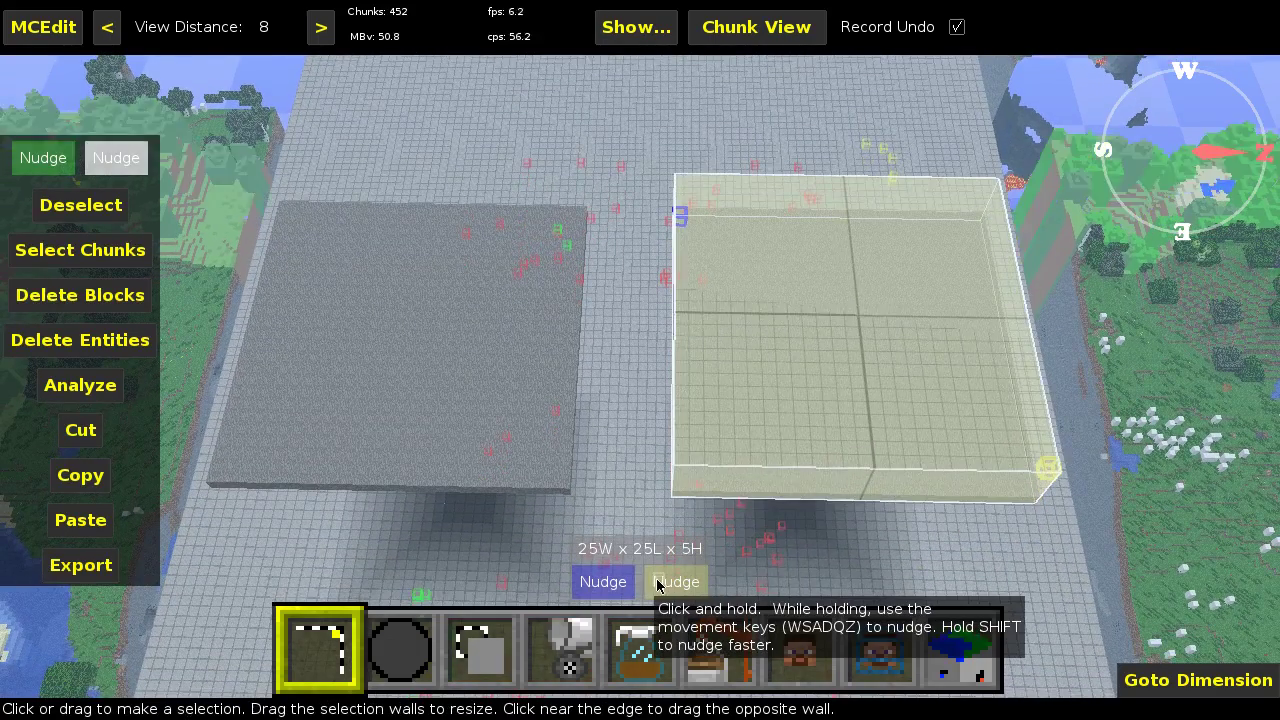
Step: Choose the Technical structure generator 1.0 filter for the selected platform volume
{"action": "left_click", "coordinate": [641, 641]}
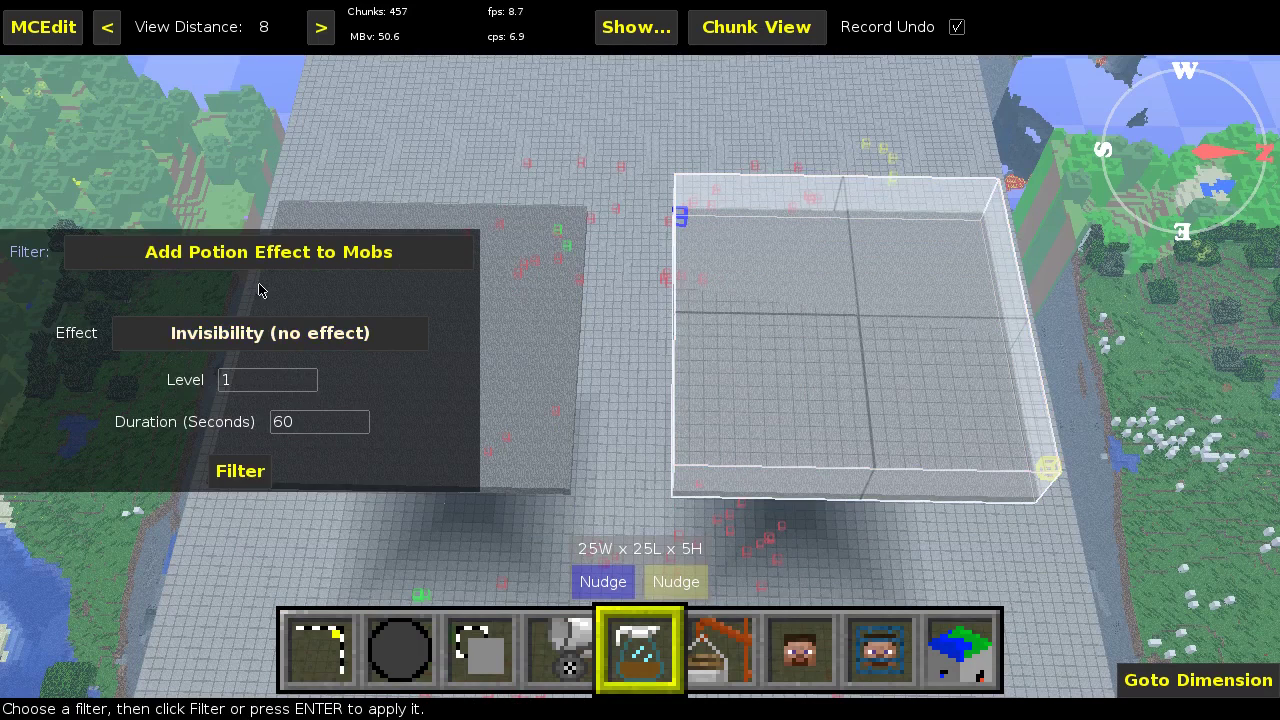
{"action": "left_click", "coordinate": [264, 252]}
{"action": "scroll", "coordinate": [87, 523], "scroll_direction": "down", "scroll_amount": 5}
{"action": "scroll", "coordinate": [87, 523], "scroll_direction": "down", "scroll_amount": 5}
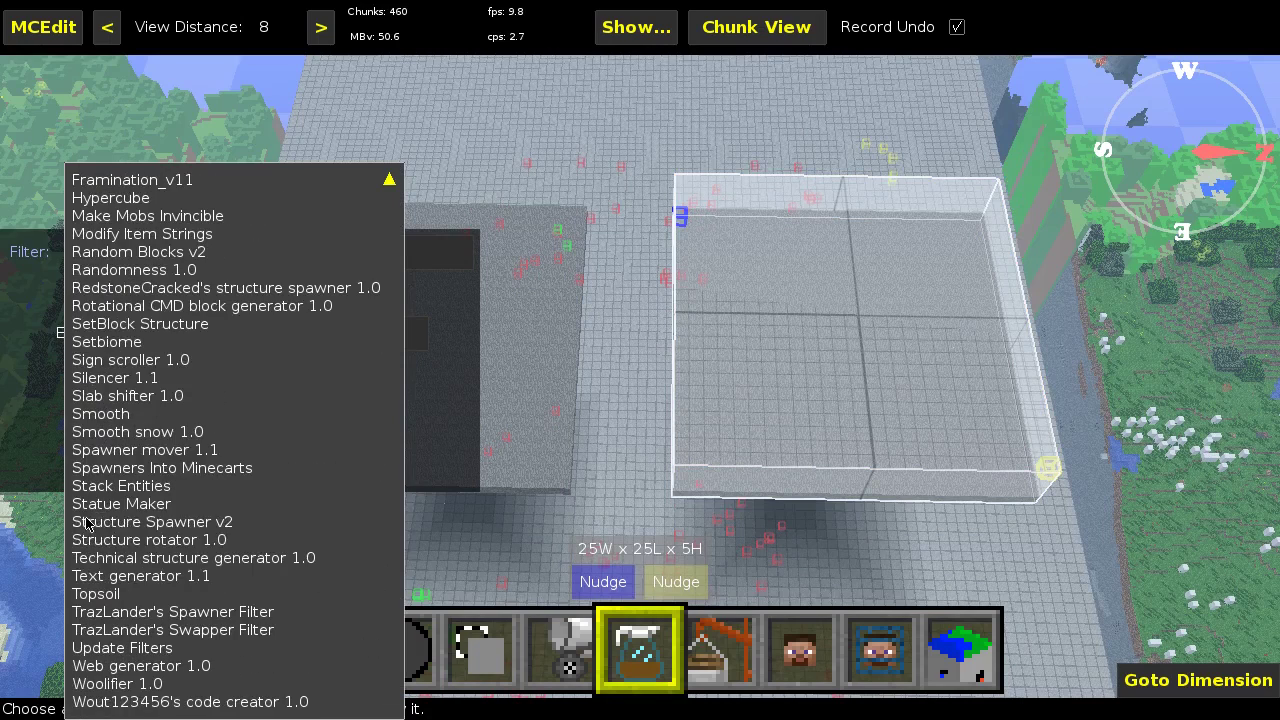
{"action": "left_click", "coordinate": [194, 562]}
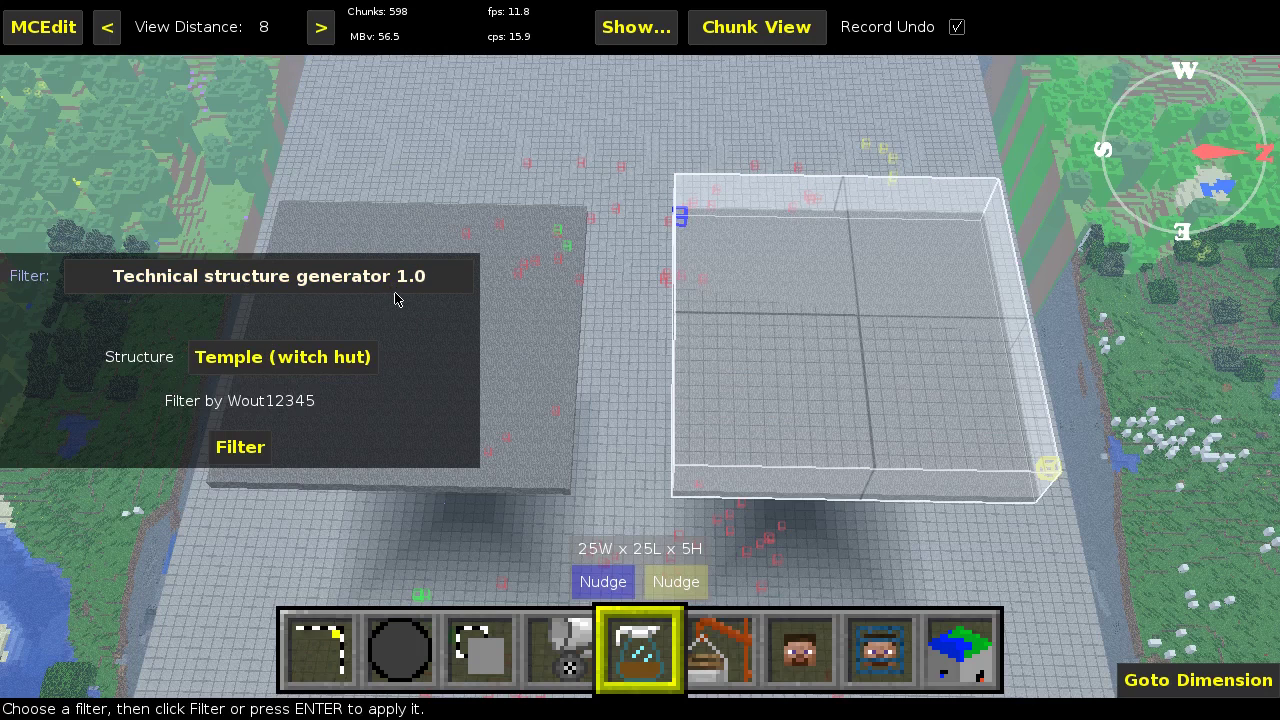
Step: Examine the structure types the filter offers, keeping Temple (witch hut) chosen
{"action": "left_click", "coordinate": [358, 360]}
{"action": "left_click", "coordinate": [411, 359]}
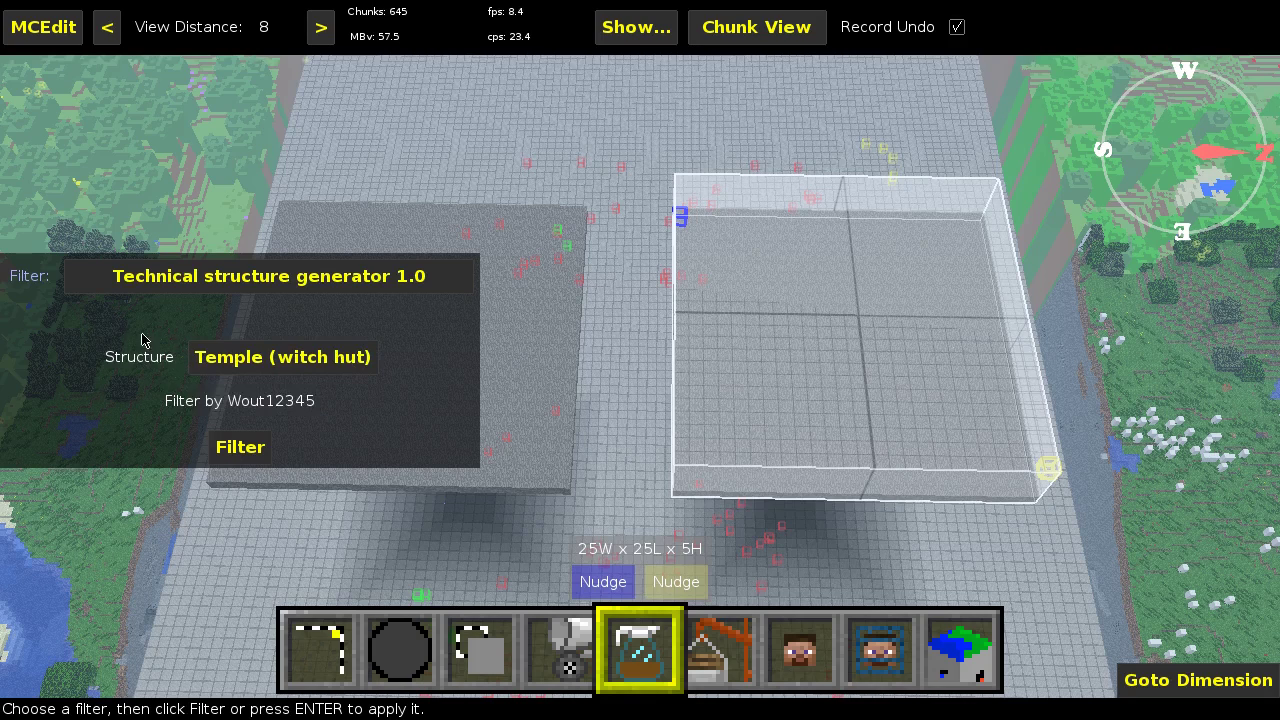
{"action": "left_click", "coordinate": [325, 360]}
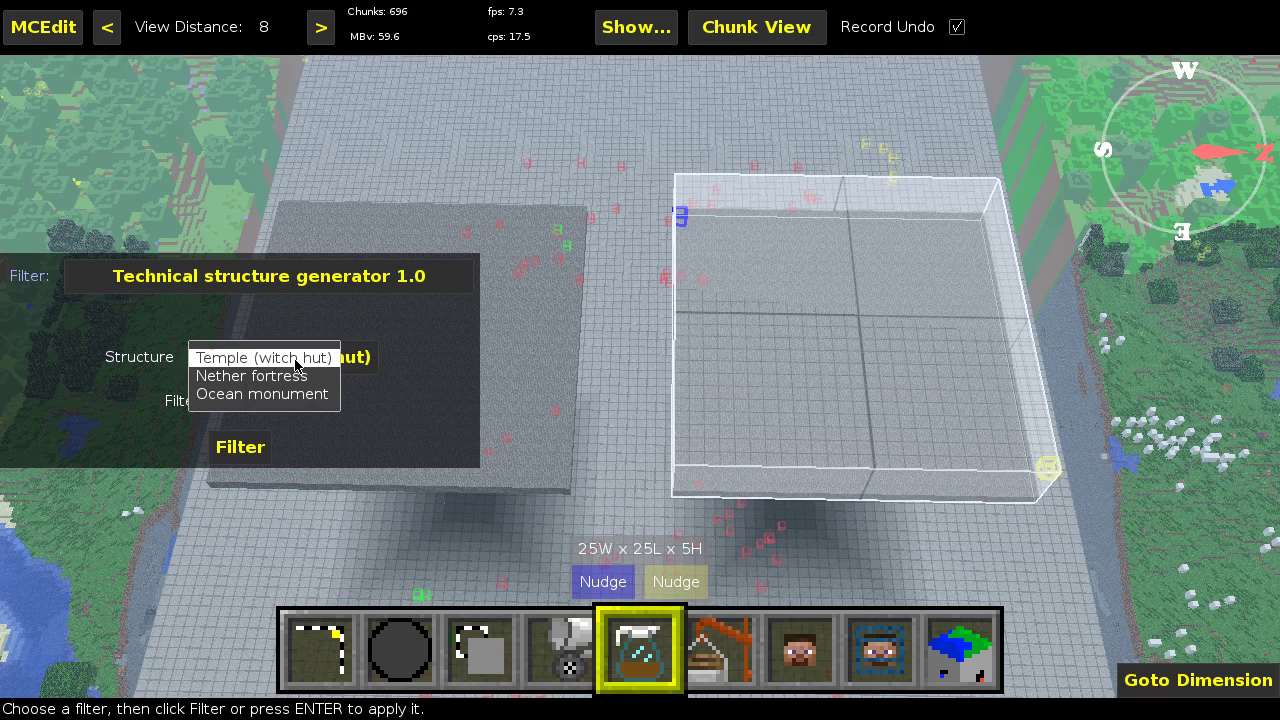
{"action": "left_click", "coordinate": [313, 332]}
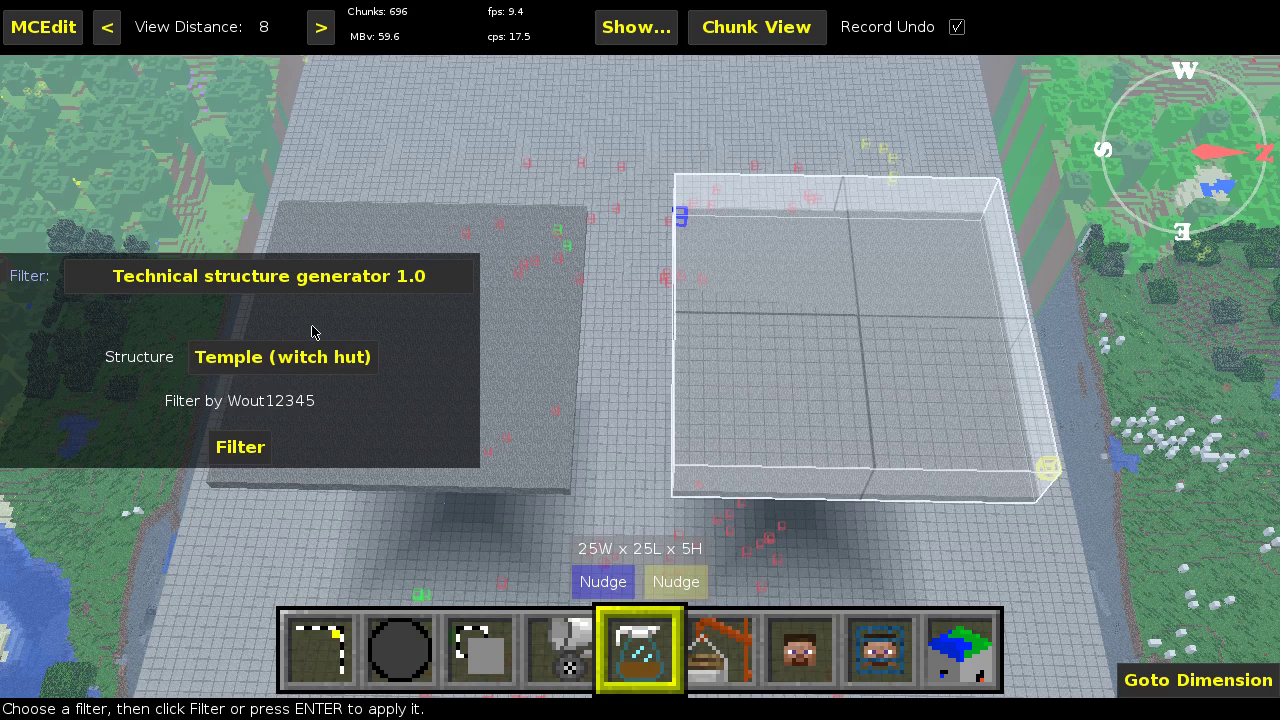